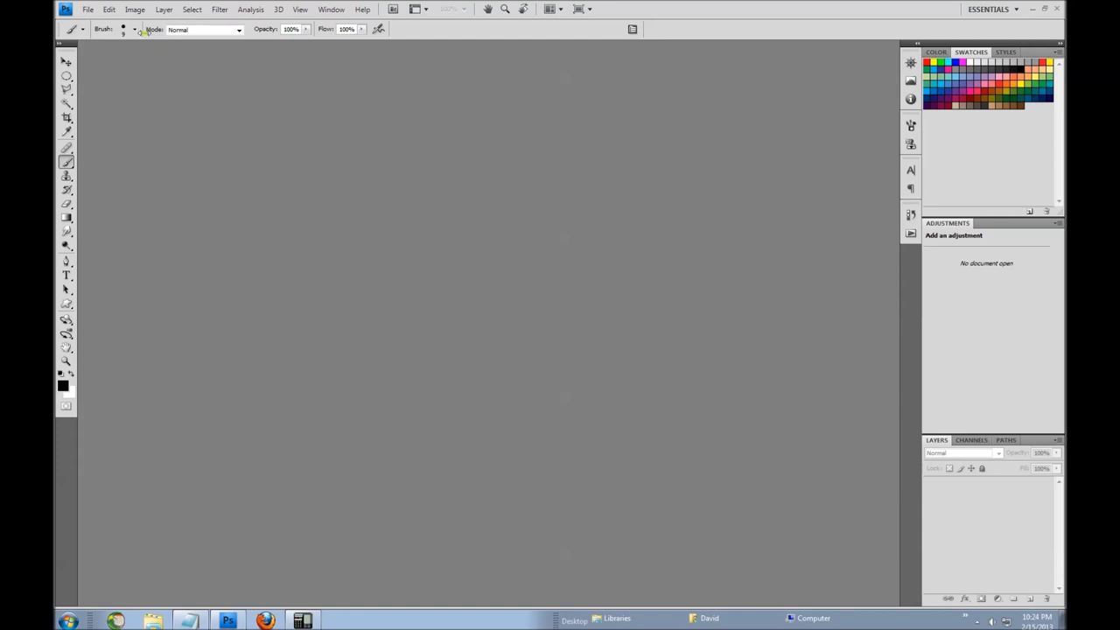
Create a new 1024 x 1024 pixel RGB document with a white background and add an empty layer.
{"action": "left_click", "coordinate": [88, 9]}
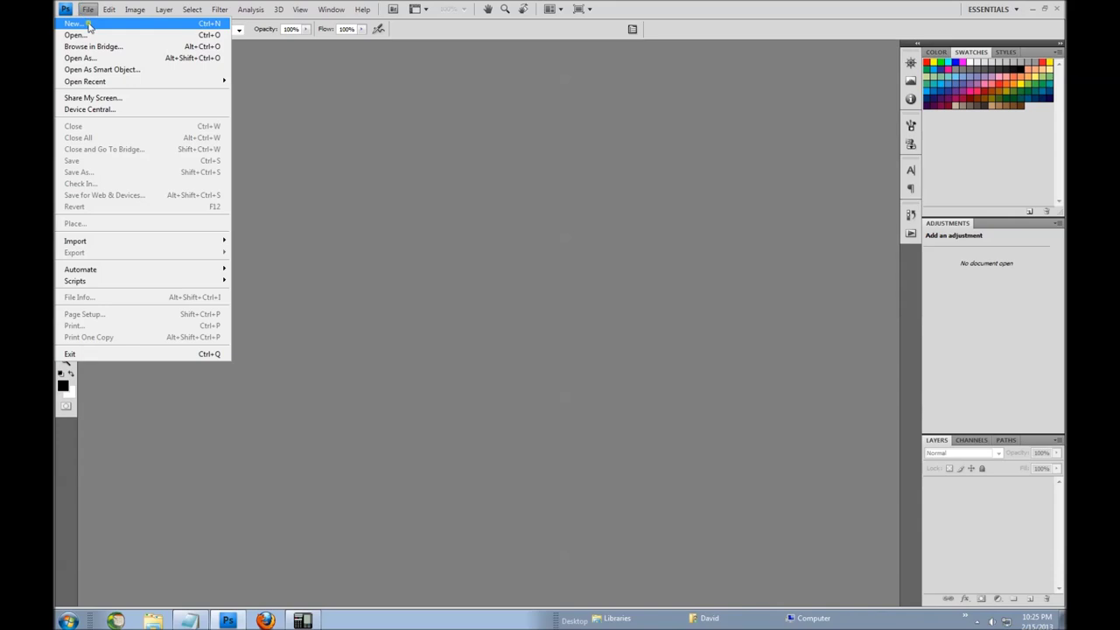
{"action": "left_click", "coordinate": [96, 30]}
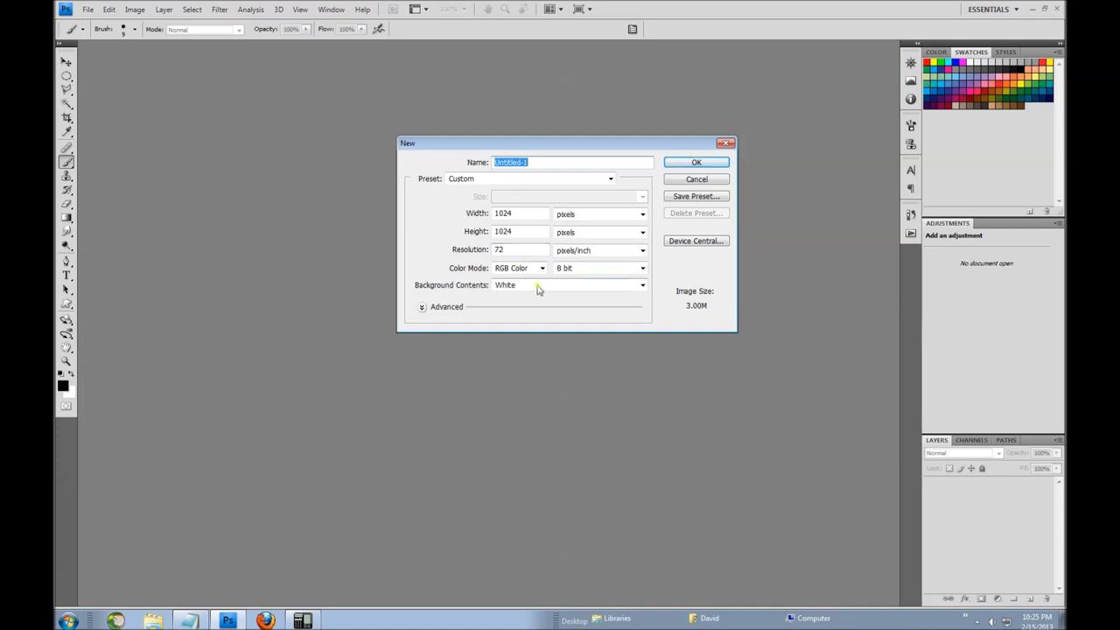
{"action": "left_click", "coordinate": [700, 163]}
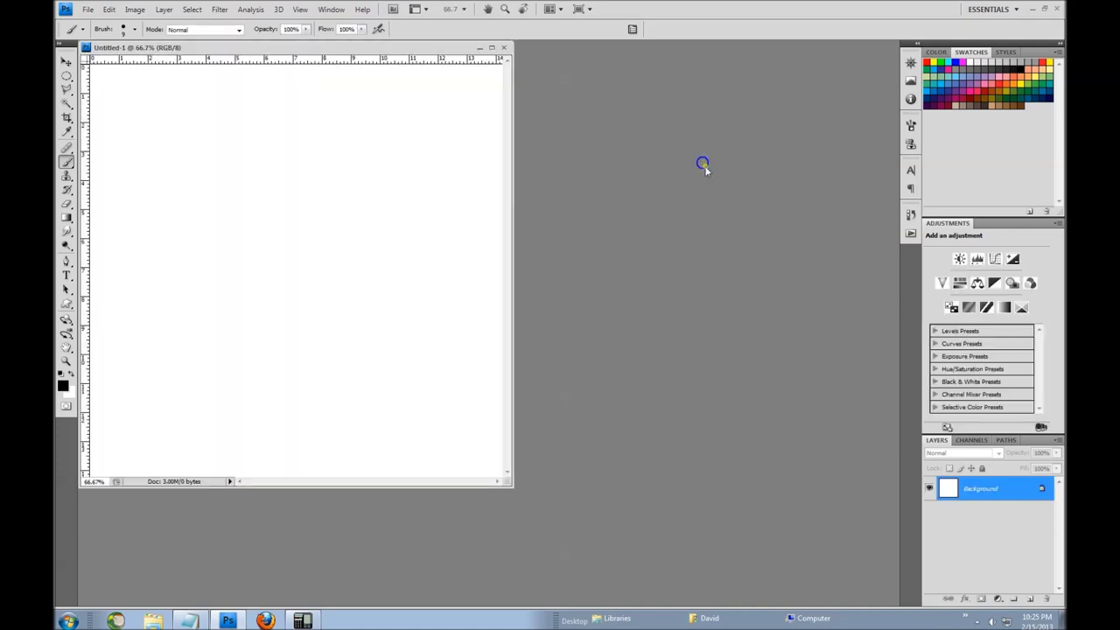
{"action": "left_click_drag", "start_coordinate": [414, 48], "coordinate": [625, 125]}
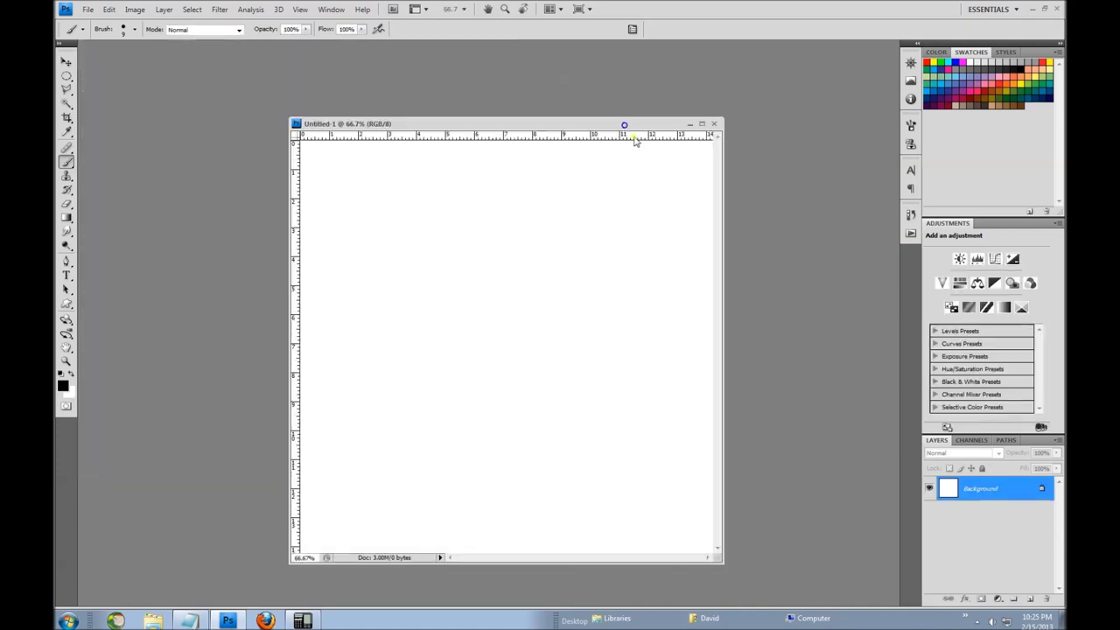
{"action": "left_click", "coordinate": [1030, 600]}
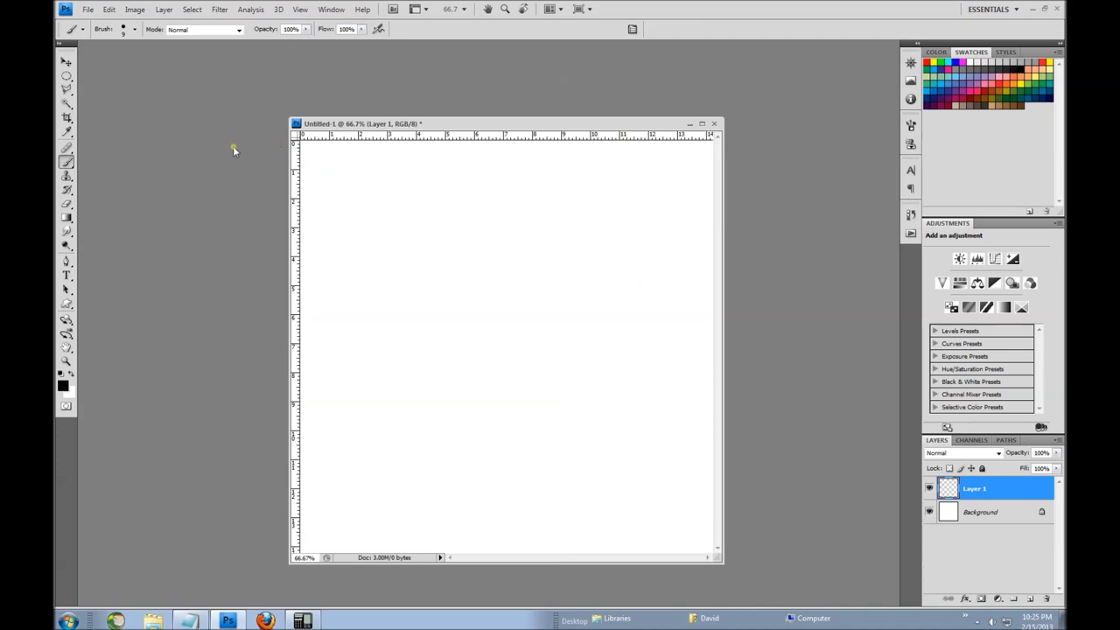
{"action": "left_click", "coordinate": [135, 29]}
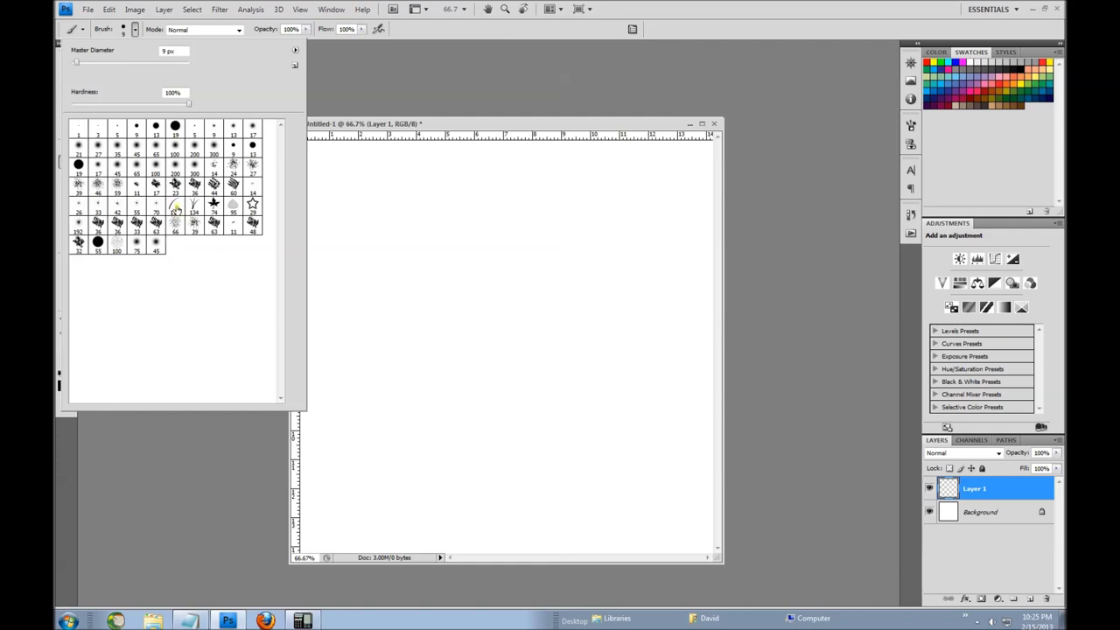
{"action": "left_click", "coordinate": [295, 50]}
{"action": "left_click", "coordinate": [295, 50]}
{"action": "left_click", "coordinate": [329, 55]}
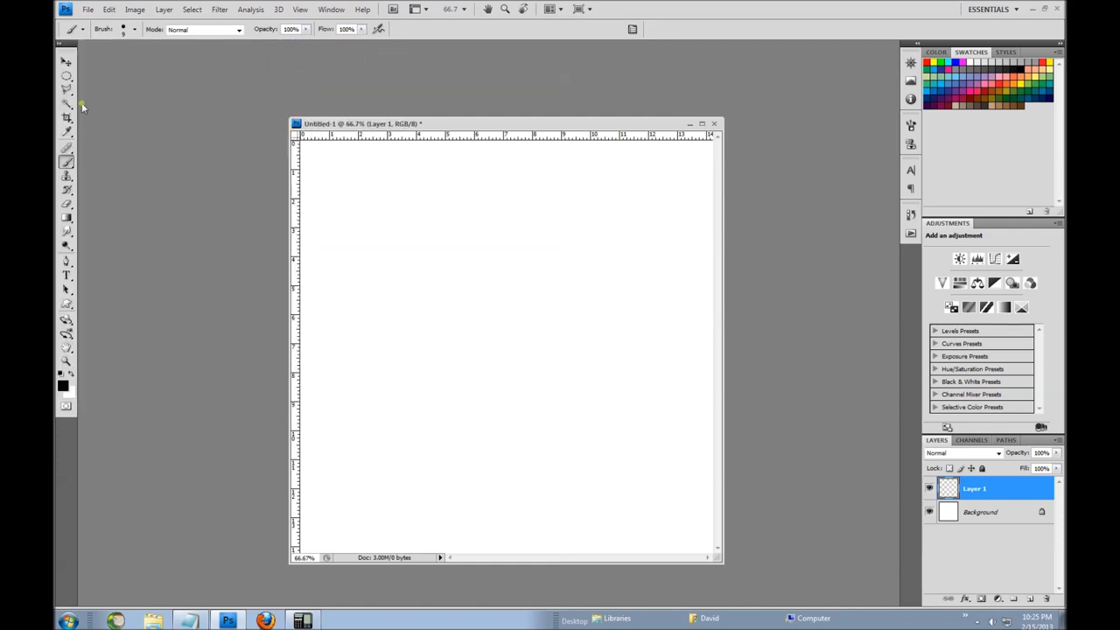
Outline an elliptical selection about 9 by 8 inches with a 3 px black centered stroke on Layer 1, and deselect.
{"action": "left_click", "coordinate": [66, 76]}
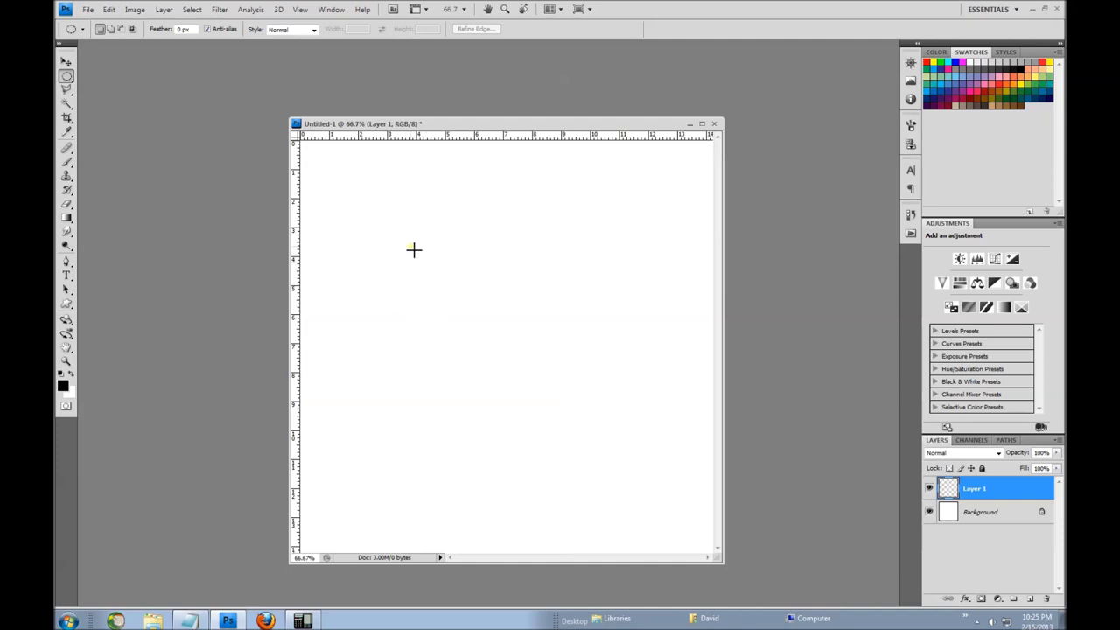
{"action": "left_click_drag", "start_coordinate": [378, 245], "coordinate": [642, 483]}
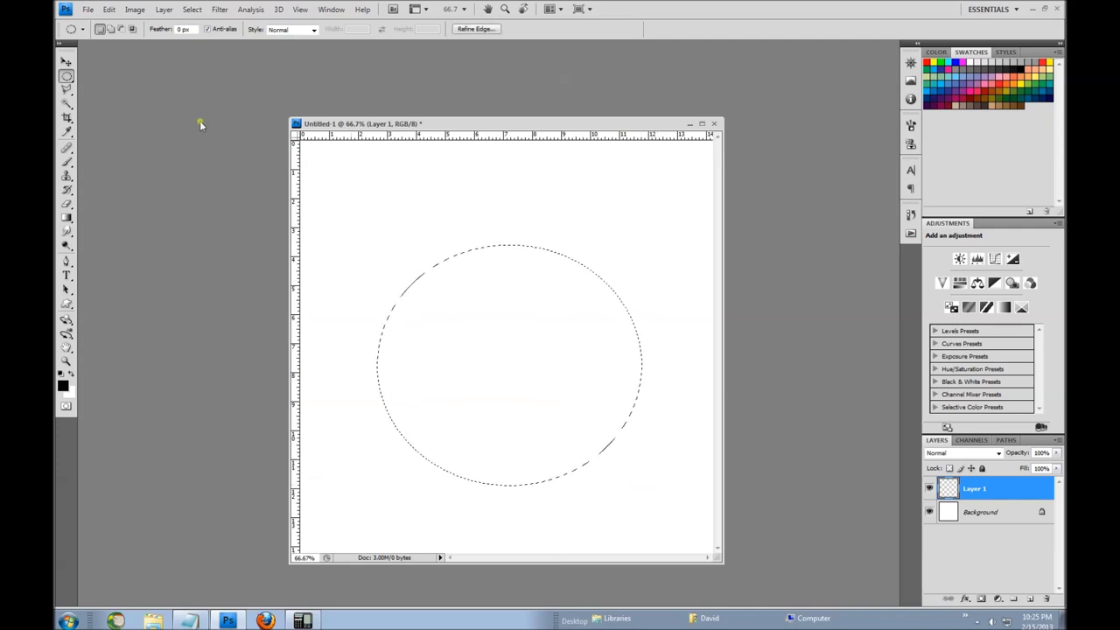
{"action": "left_click", "coordinate": [110, 10]}
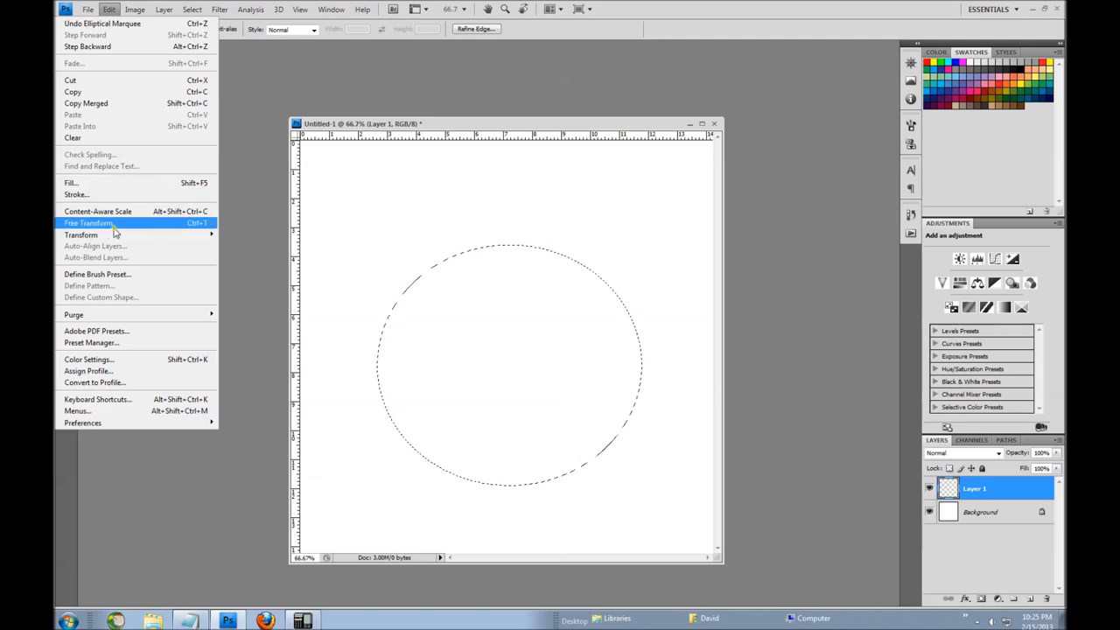
{"action": "left_click", "coordinate": [140, 194]}
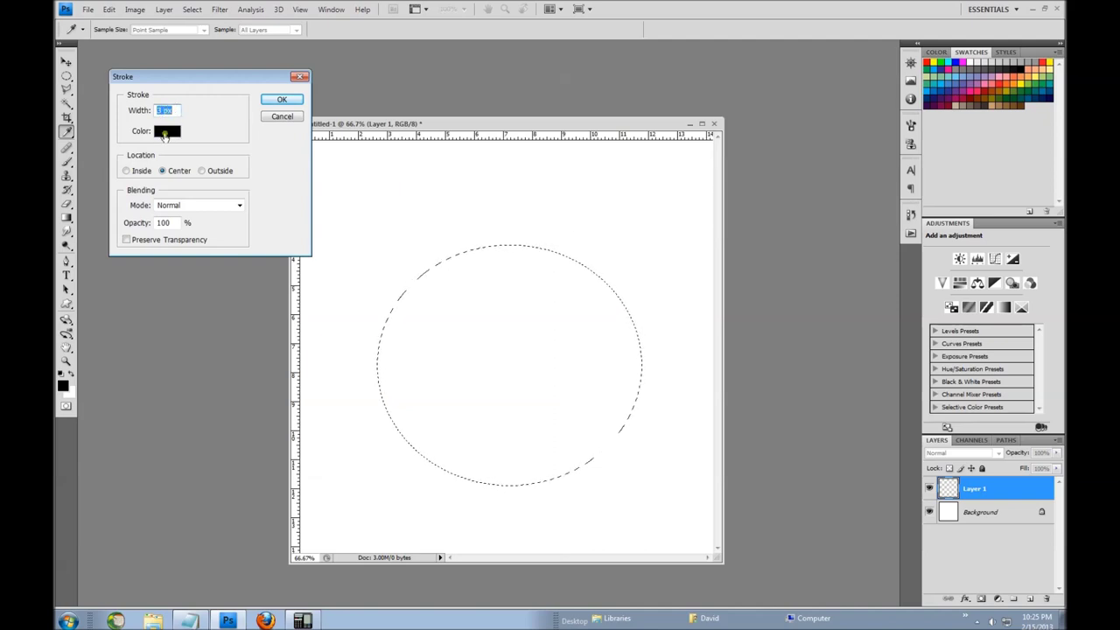
{"action": "left_click", "coordinate": [287, 102]}
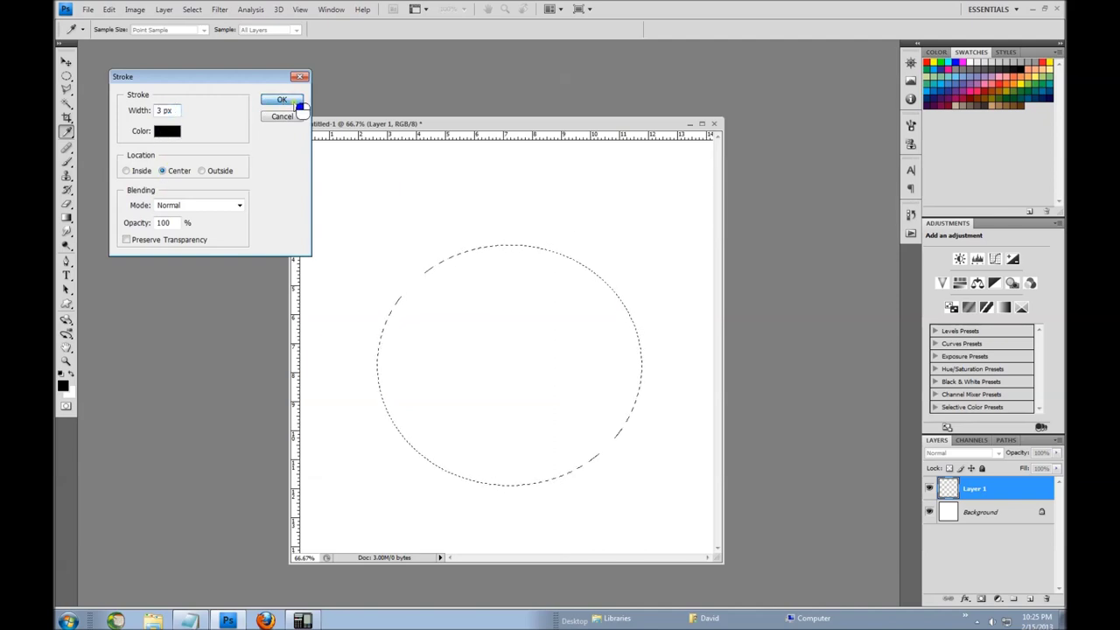
{"action": "key", "text": "m"}
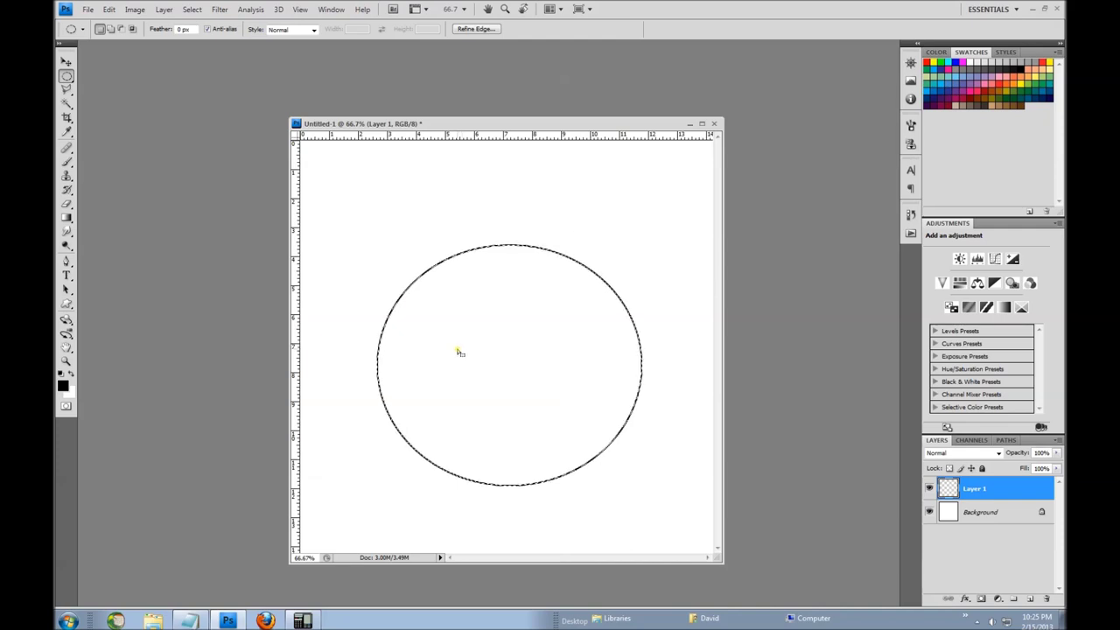
{"action": "left_click", "coordinate": [192, 9]}
{"action": "left_click", "coordinate": [160, 35]}
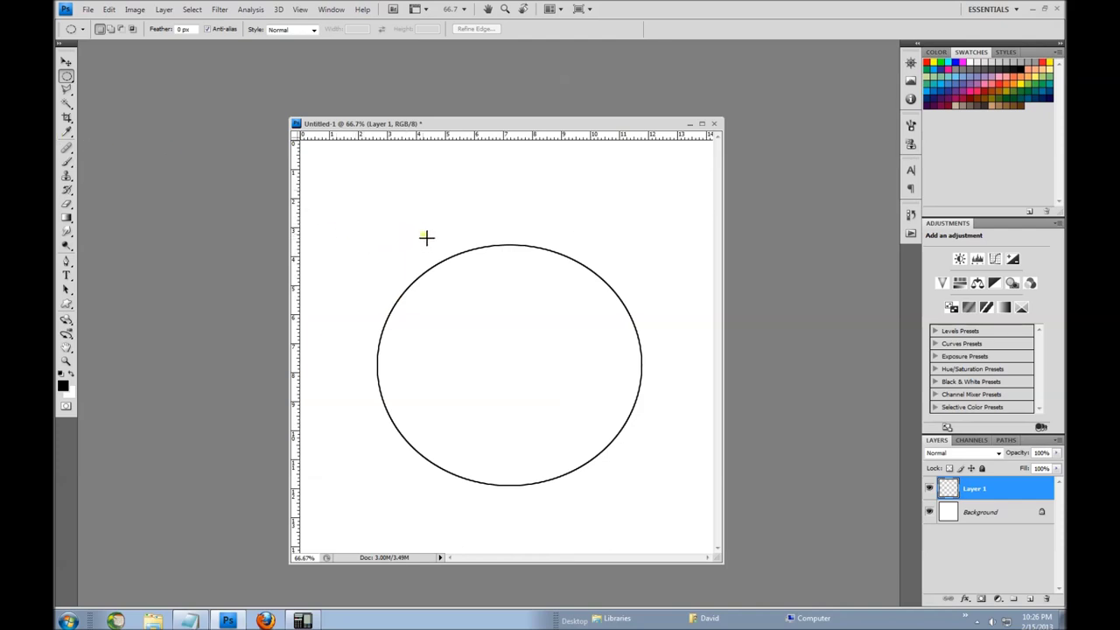
Erase all but a thin tapered arc at the ellipse's left edge using a taller overlapping elliptical selection, and deselect.
{"action": "mouse_move", "coordinate": [380, 227]}
{"action": "left_mouse_down"}
{"action": "mouse_move", "coordinate": [510, 423]}
{"action": "mouse_move", "coordinate": [665, 517]}
{"action": "mouse_move", "coordinate": [543, 518]}
{"action": "mouse_move", "coordinate": [623, 500]}
{"action": "mouse_move", "coordinate": [682, 464]}
{"action": "mouse_move", "coordinate": [647, 461]}
{"action": "mouse_move", "coordinate": [636, 445]}
{"action": "mouse_move", "coordinate": [615, 474]}
{"action": "mouse_move", "coordinate": [570, 396]}
{"action": "mouse_move", "coordinate": [678, 262]}
{"action": "mouse_move", "coordinate": [563, 356]}
{"action": "mouse_move", "coordinate": [591, 374]}
{"action": "mouse_move", "coordinate": [665, 547]}
{"action": "mouse_move", "coordinate": [658, 523]}
{"action": "left_mouse_up"}
{"action": "left_click_drag", "start_coordinate": [657, 524], "coordinate": [657, 524]}
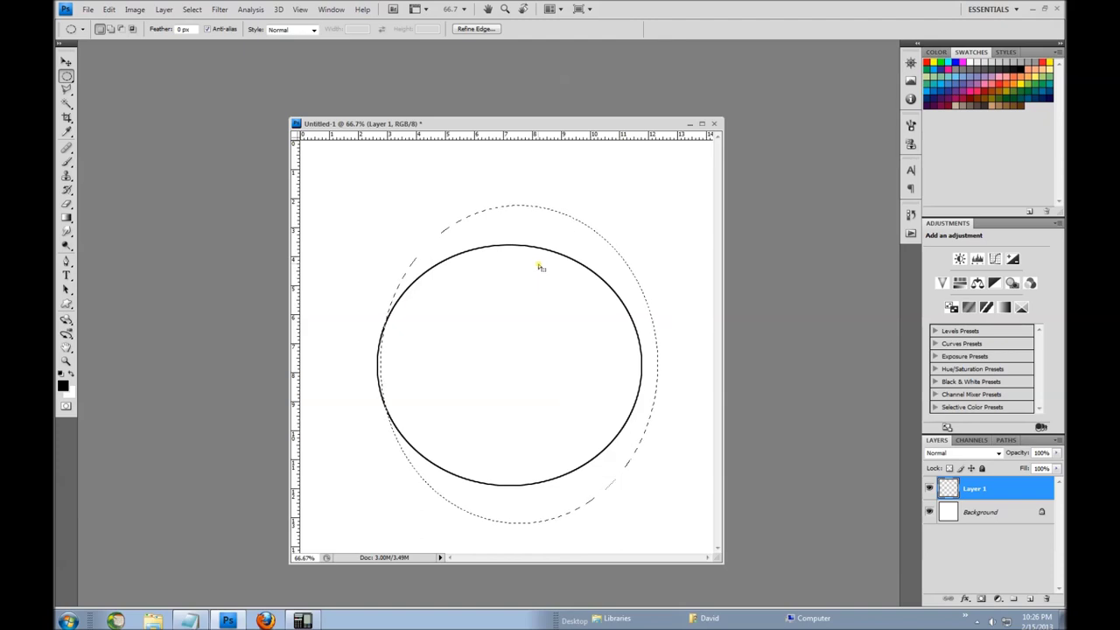
{"action": "key", "text": "Delete"}
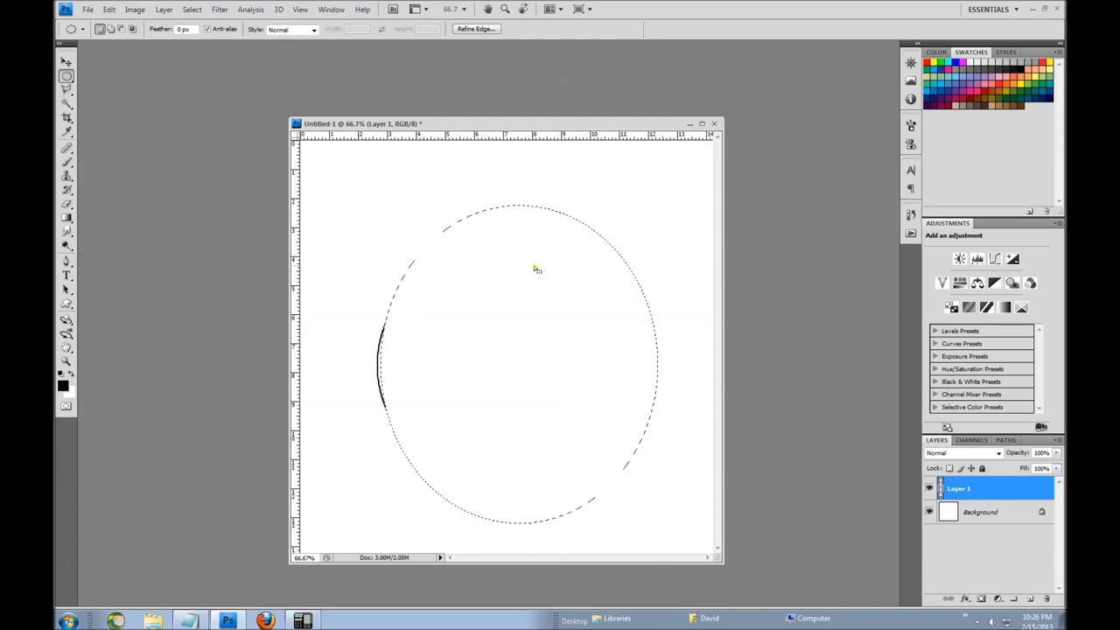
{"action": "key", "text": "ctrl+d"}
Delete the lower half of the arc with a smaller elliptical selection that leaves a tapered end, and deselect.
{"action": "scroll", "coordinate": [357, 350], "scroll_direction": "up", "scroll_amount": 5}
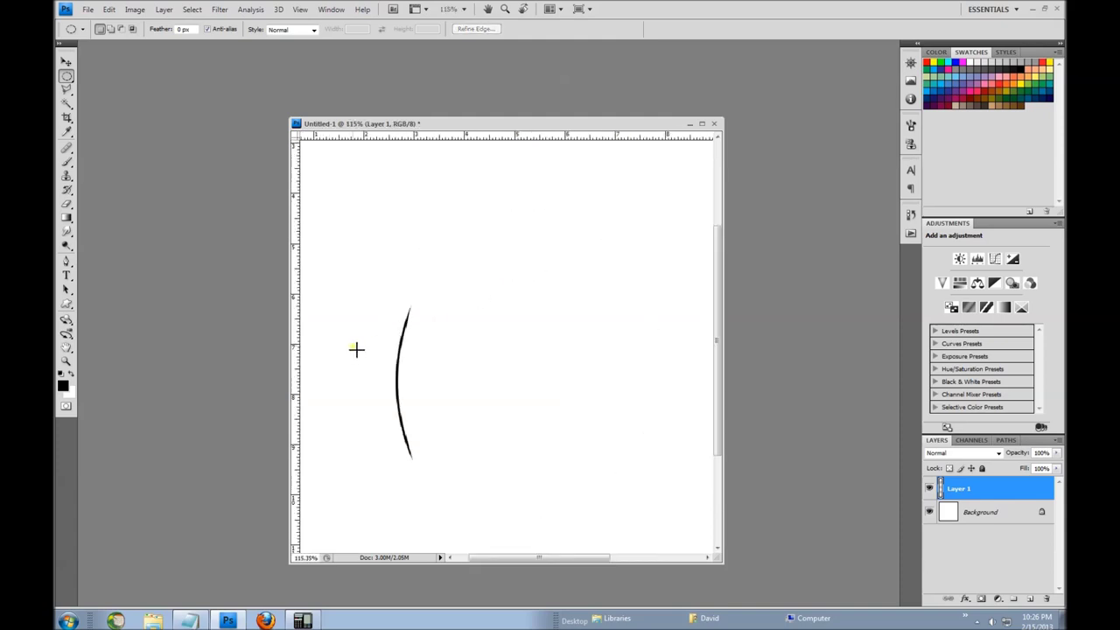
{"action": "scroll", "coordinate": [386, 361], "scroll_direction": "down", "scroll_amount": 1}
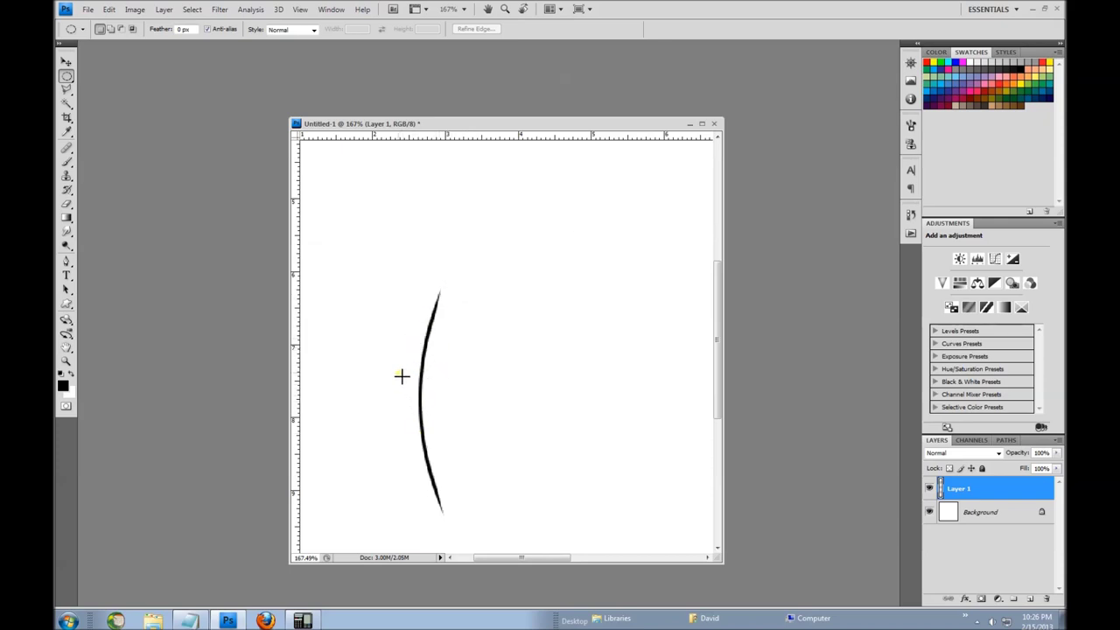
{"action": "left_click_drag", "start_coordinate": [385, 366], "coordinate": [549, 534]}
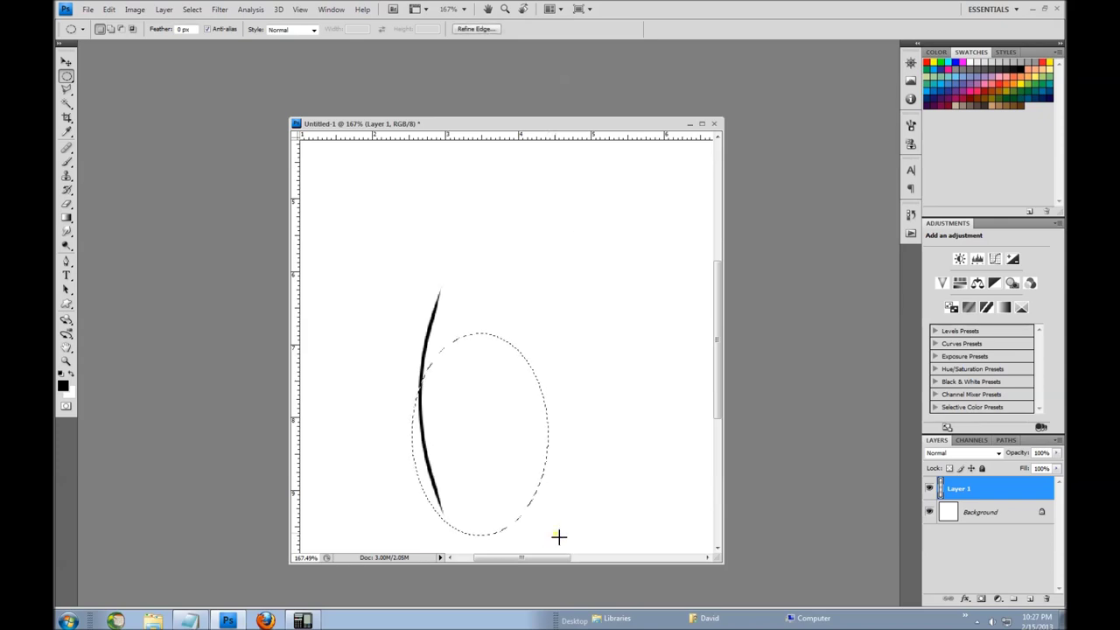
{"action": "key", "text": "Delete"}
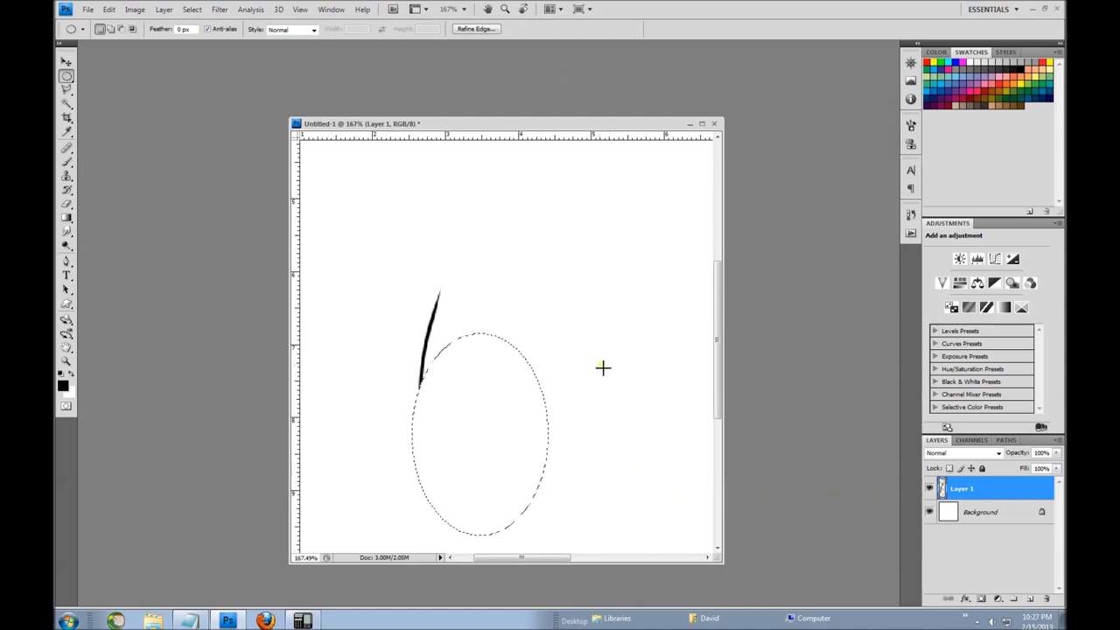
{"action": "key", "text": "ctrl+d"}
Warp the remaining stroke into a slight S-curve by bulging its lower part left and pulling its upper end right.
{"action": "scroll", "coordinate": [433, 300], "scroll_direction": "up", "scroll_amount": 3}
{"action": "scroll", "coordinate": [417, 306], "scroll_direction": "up", "scroll_amount": 1}
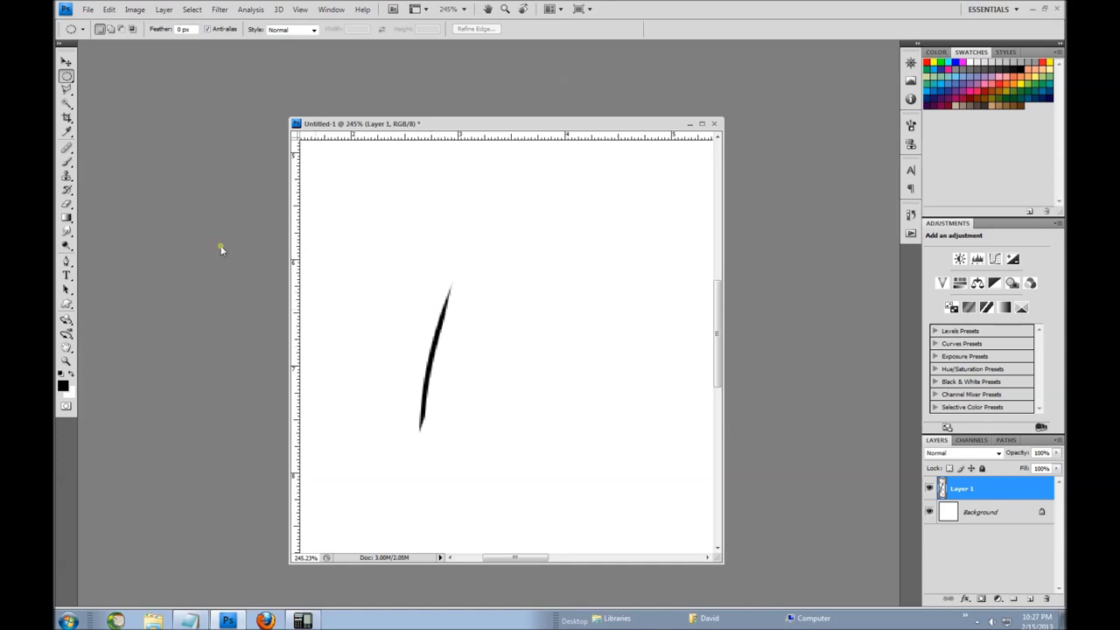
{"action": "left_click", "coordinate": [108, 9]}
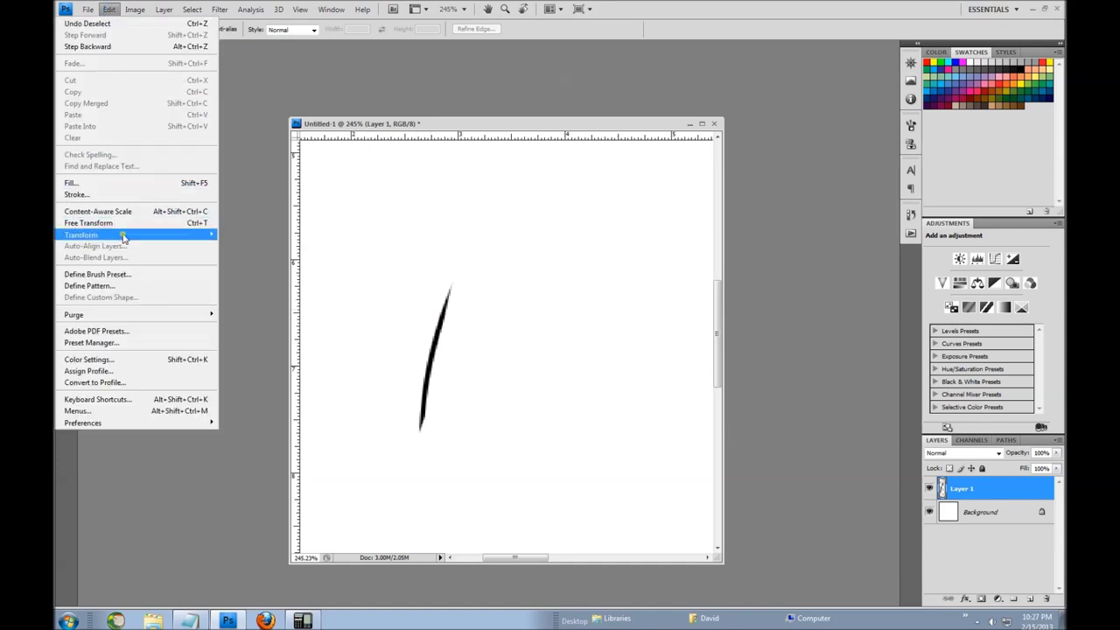
{"action": "mouse_move", "coordinate": [123, 238]}
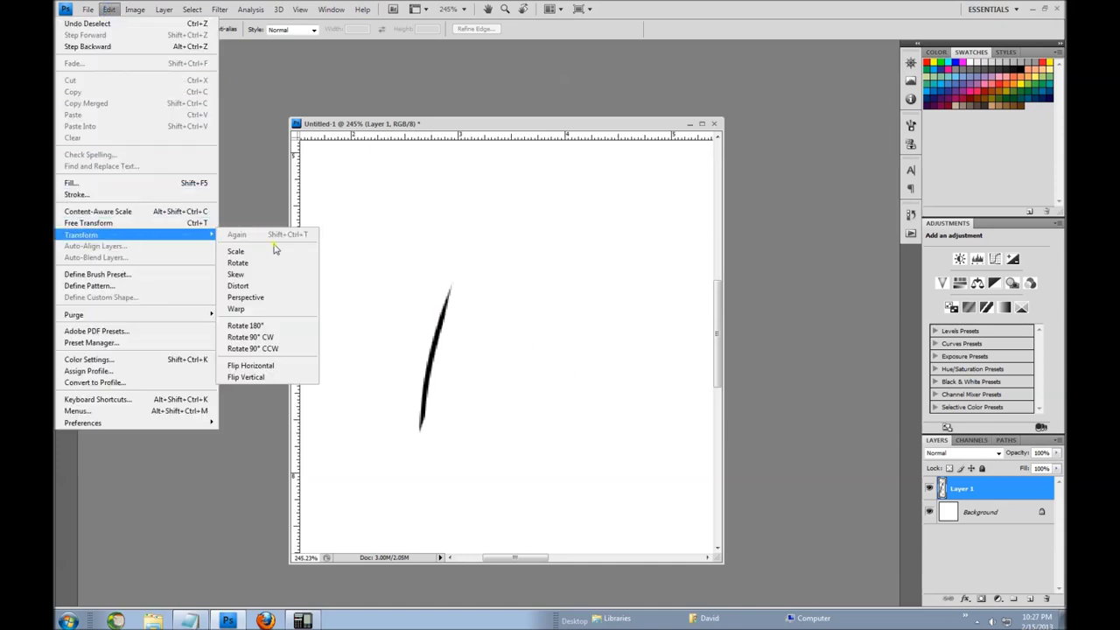
{"action": "left_click", "coordinate": [271, 313]}
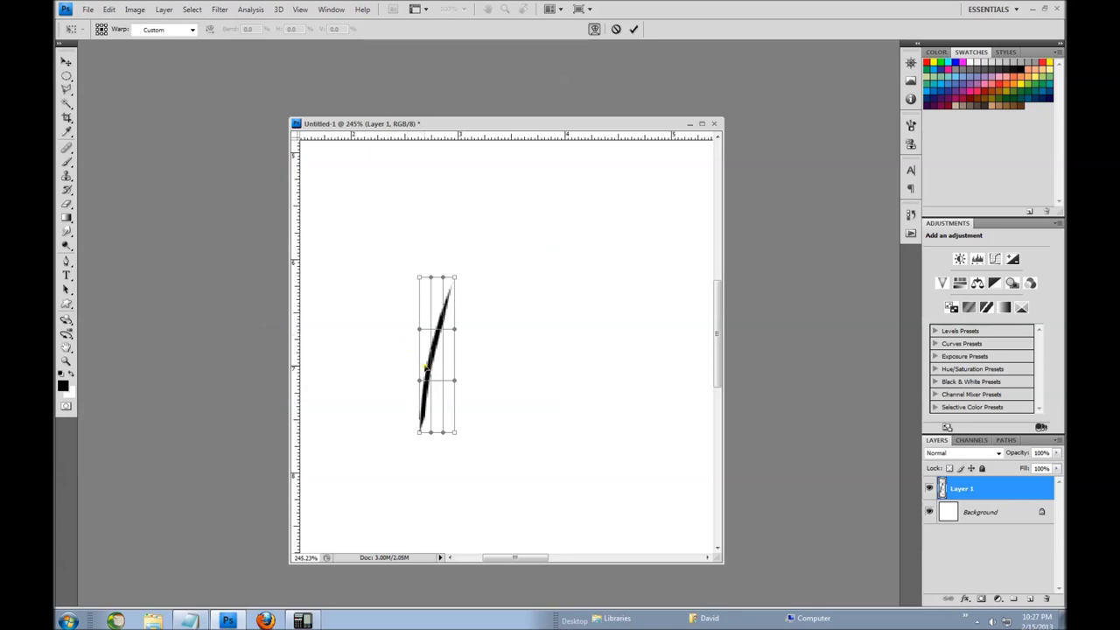
{"action": "left_click_drag", "start_coordinate": [430, 370], "coordinate": [417, 360]}
{"action": "left_click_drag", "start_coordinate": [455, 302], "coordinate": [460, 305]}
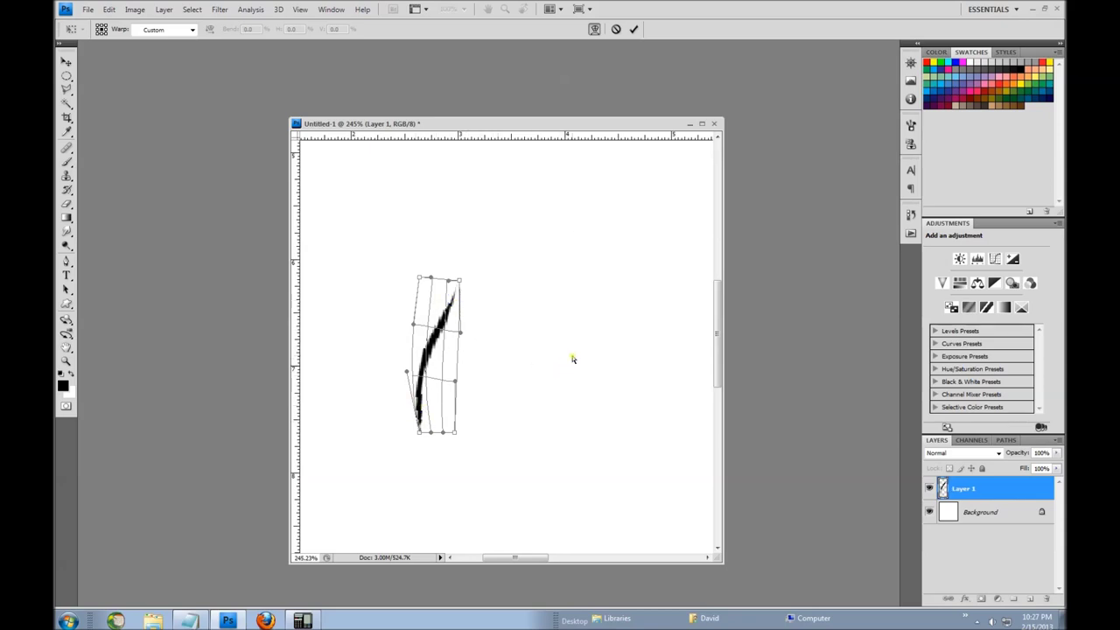
{"action": "key", "text": "Return"}
{"action": "key", "text": "m"}
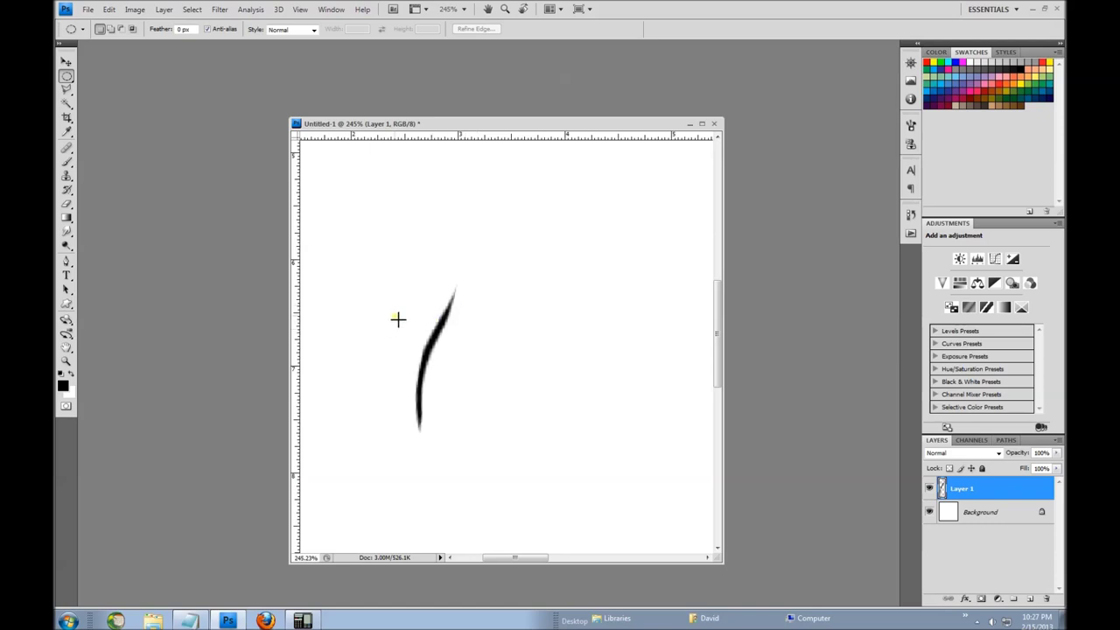
Crop the canvas tightly around the curved stroke, leaving a narrow margin on all sides.
{"action": "left_click", "coordinate": [67, 117]}
{"action": "key", "text": "ctrl+minus"}
{"action": "key", "text": "ctrl+minus"}
{"action": "key", "text": "ctrl+minus"}
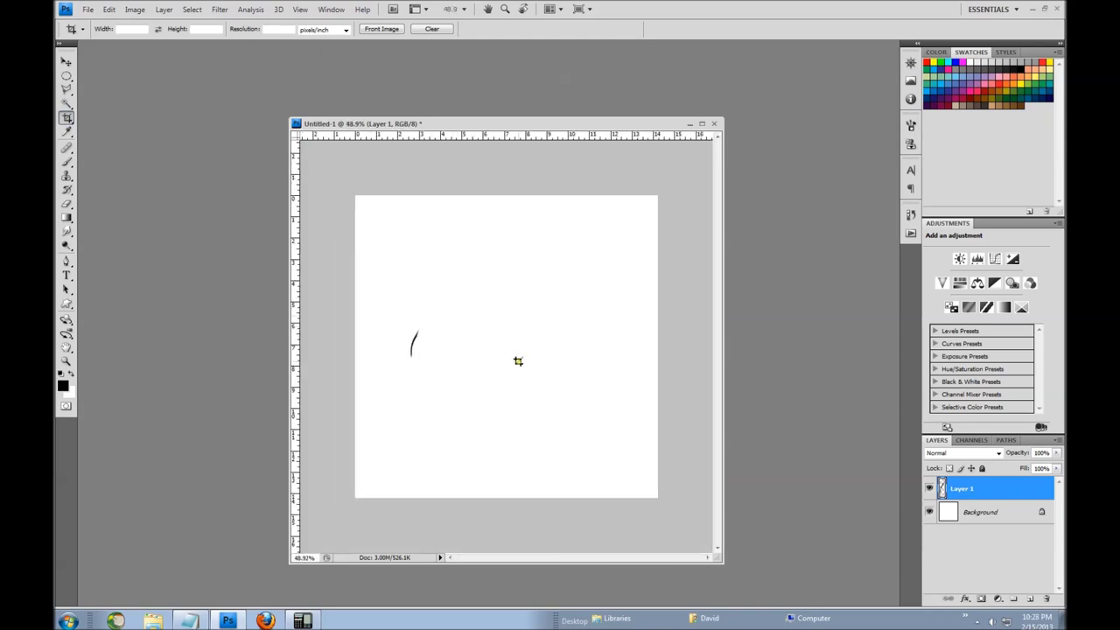
{"action": "key", "text": "ctrl+plus"}
{"action": "key", "text": "ctrl+plus"}
{"action": "key", "text": "ctrl+plus"}
{"action": "scroll", "coordinate": [508, 358], "scroll_direction": "up", "scroll_amount": 2}
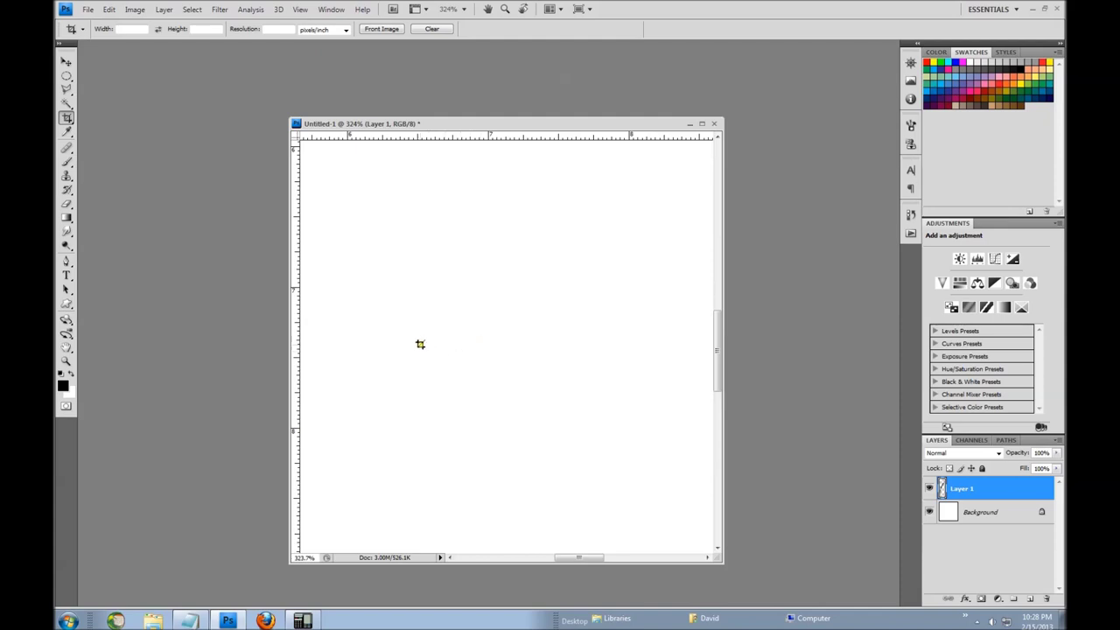
{"action": "left_click_drag", "start_coordinate": [602, 368], "coordinate": [656, 365]}
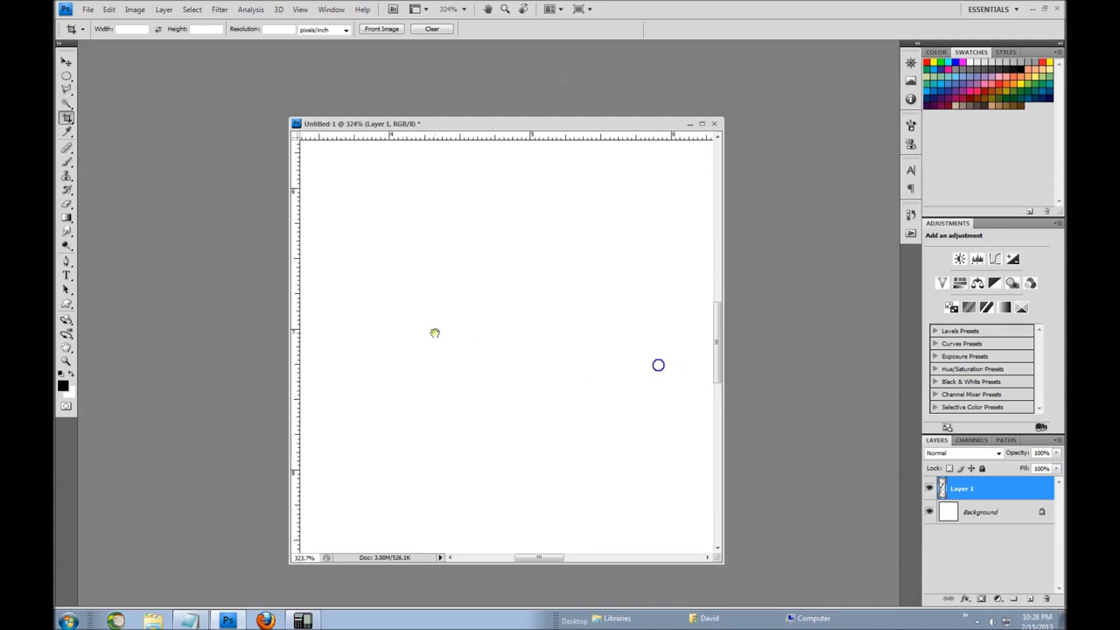
{"action": "left_click_drag", "start_coordinate": [437, 335], "coordinate": [651, 363]}
{"action": "left_click_drag", "start_coordinate": [533, 365], "coordinate": [578, 368]}
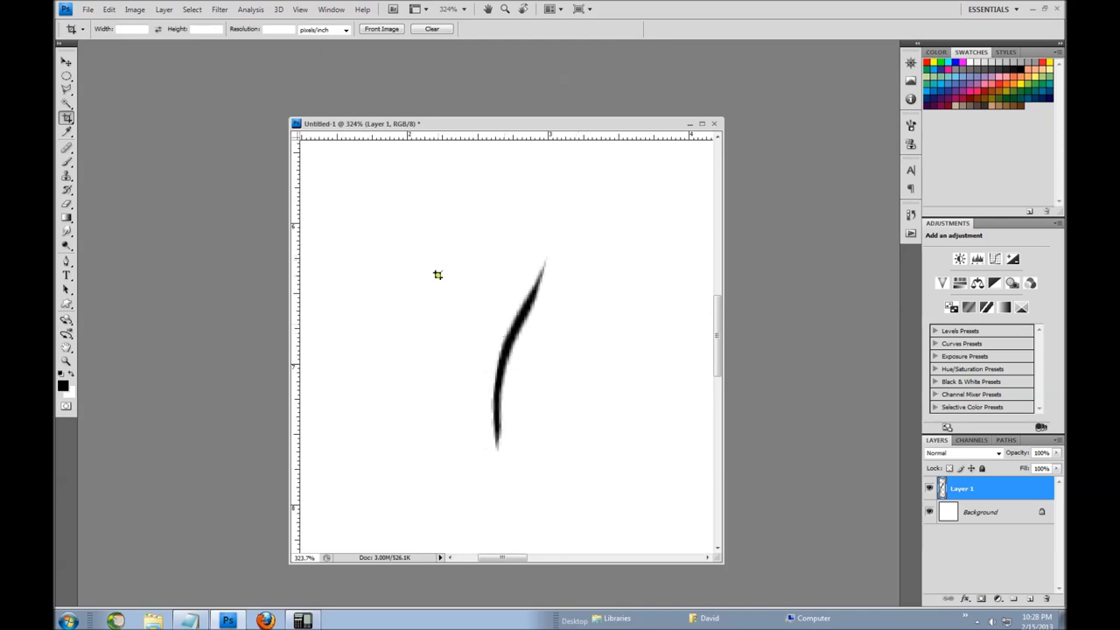
{"action": "mouse_move", "coordinate": [435, 262]}
{"action": "left_mouse_down"}
{"action": "mouse_move", "coordinate": [532, 430]}
{"action": "mouse_move", "coordinate": [572, 441]}
{"action": "mouse_move", "coordinate": [564, 456]}
{"action": "mouse_move", "coordinate": [581, 459]}
{"action": "mouse_move", "coordinate": [555, 457]}
{"action": "left_mouse_up"}
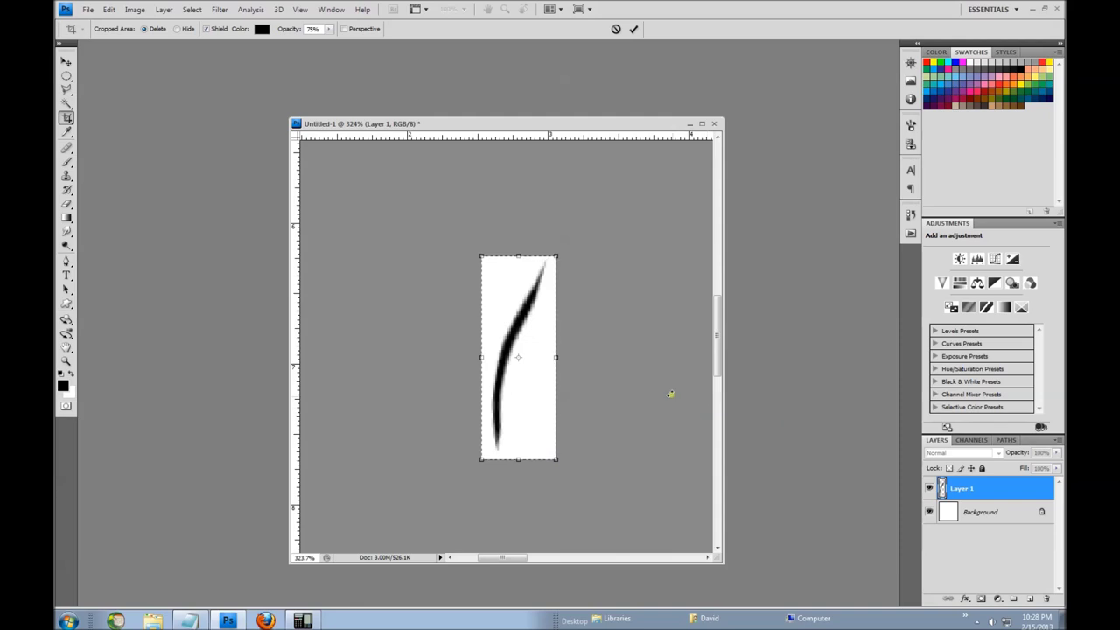
{"action": "key", "text": "Return"}
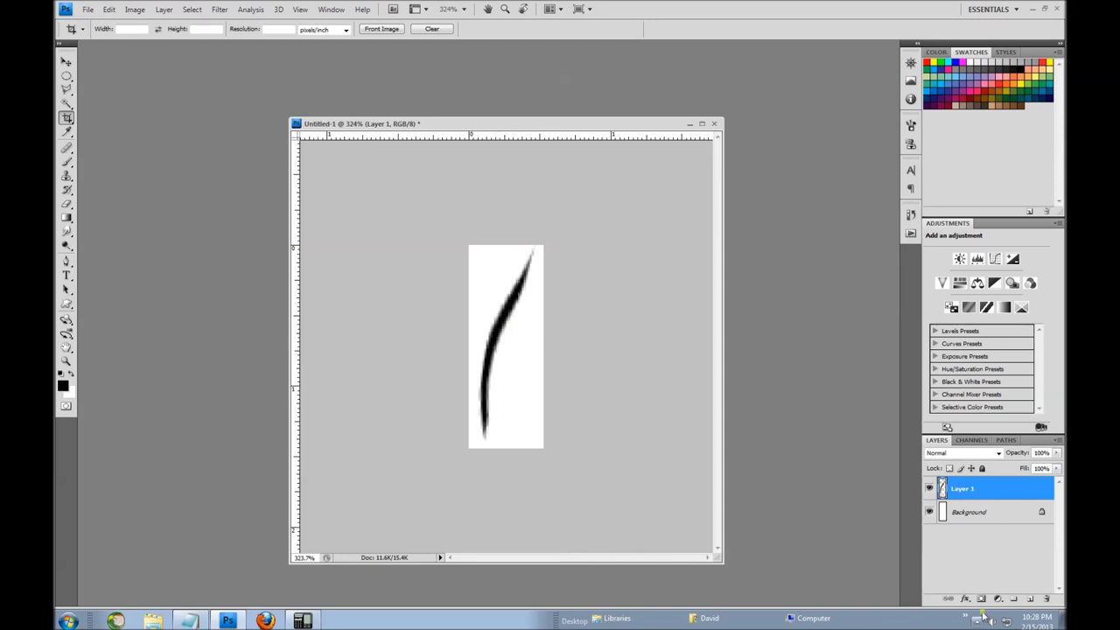
Hide the Background layer to examine the stroke on transparency, and show the layer again.
{"action": "left_click", "coordinate": [929, 512]}
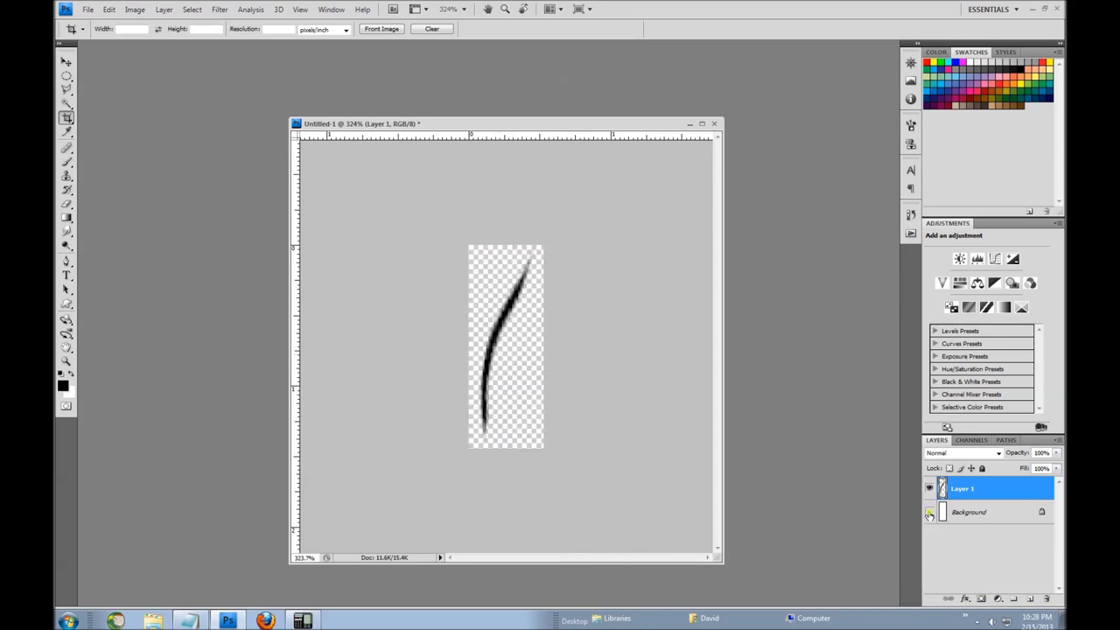
{"action": "left_click", "coordinate": [929, 512]}
{"action": "left_click", "coordinate": [929, 512]}
{"action": "scroll", "coordinate": [505, 322], "scroll_direction": "up", "scroll_amount": 5}
{"action": "scroll", "coordinate": [490, 318], "scroll_direction": "down", "scroll_amount": 5}
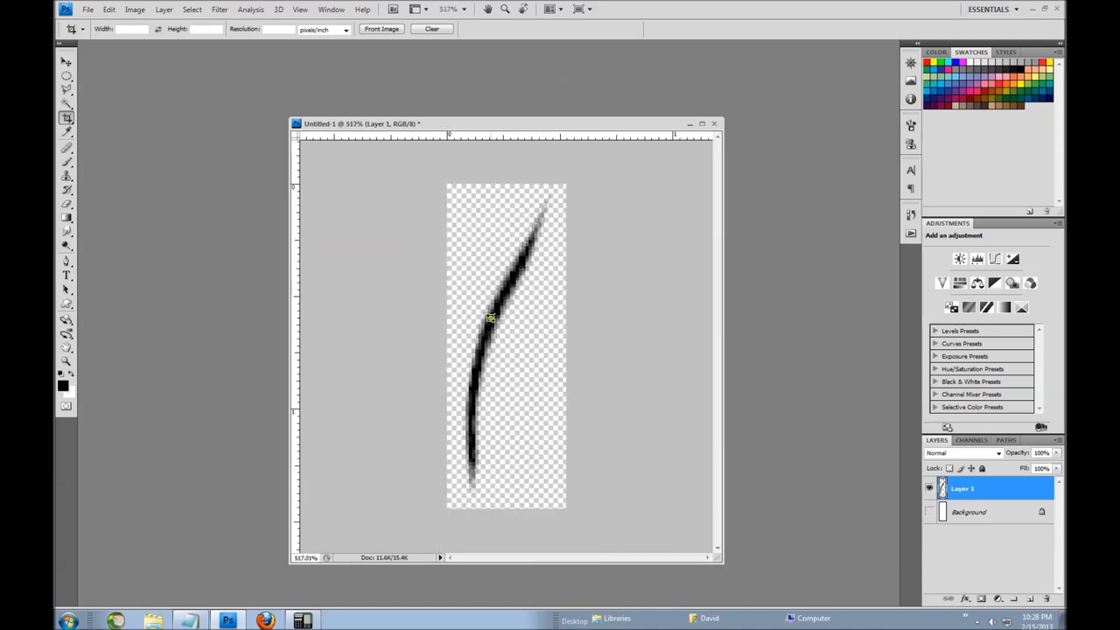
{"action": "left_click", "coordinate": [929, 512]}
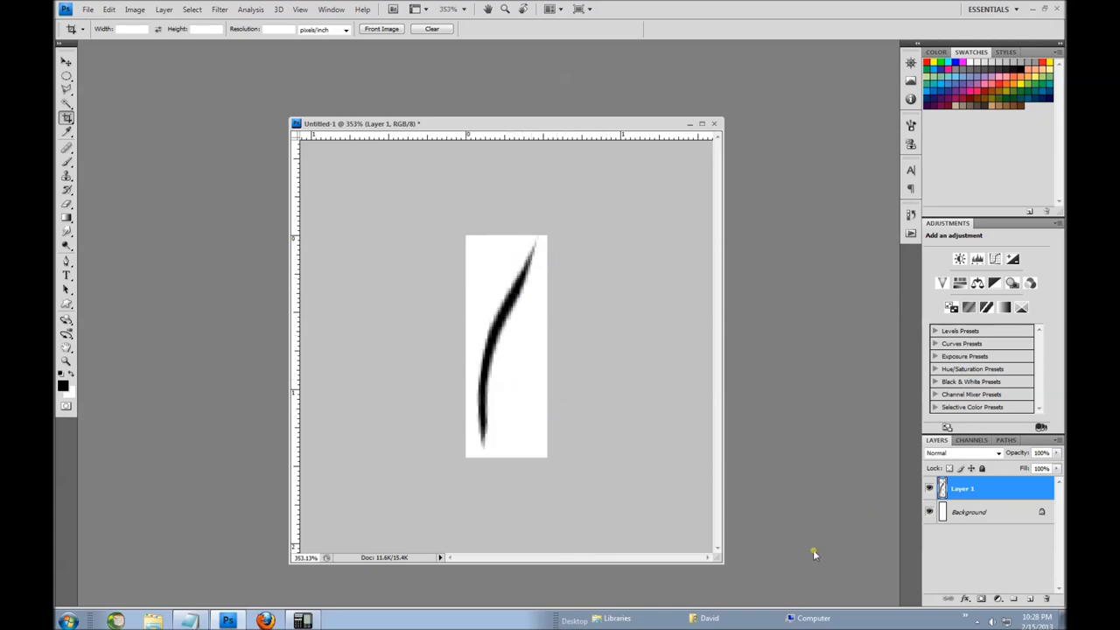
Define the cropped curved stroke as a new brush preset named Hair.
{"action": "left_click", "coordinate": [91, 10]}
{"action": "mouse_move", "coordinate": [107, 9]}
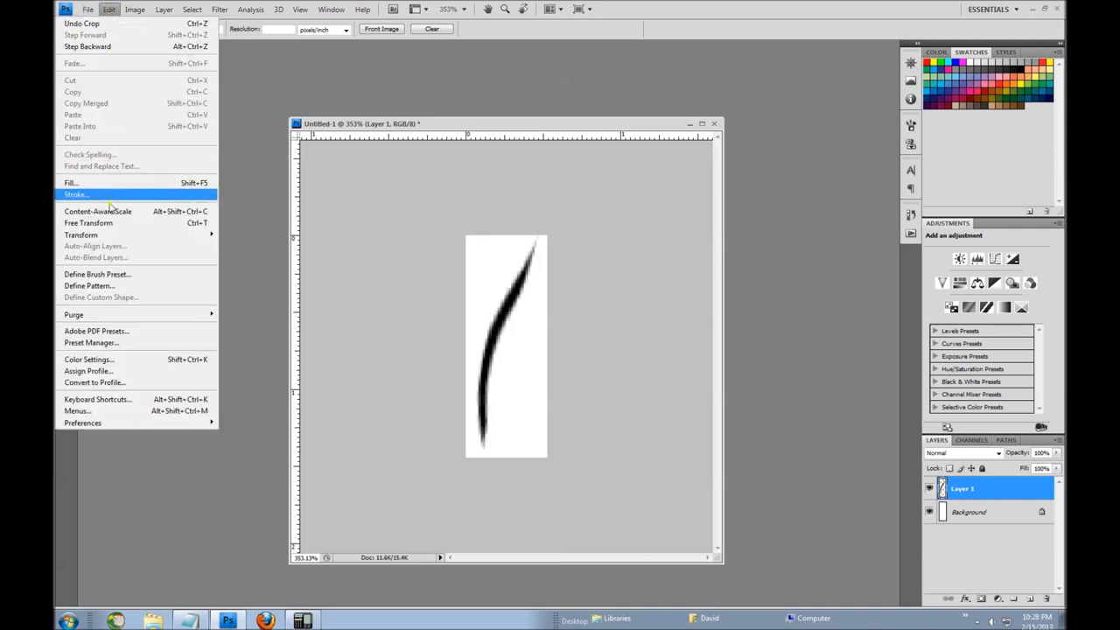
{"action": "left_click", "coordinate": [125, 275]}
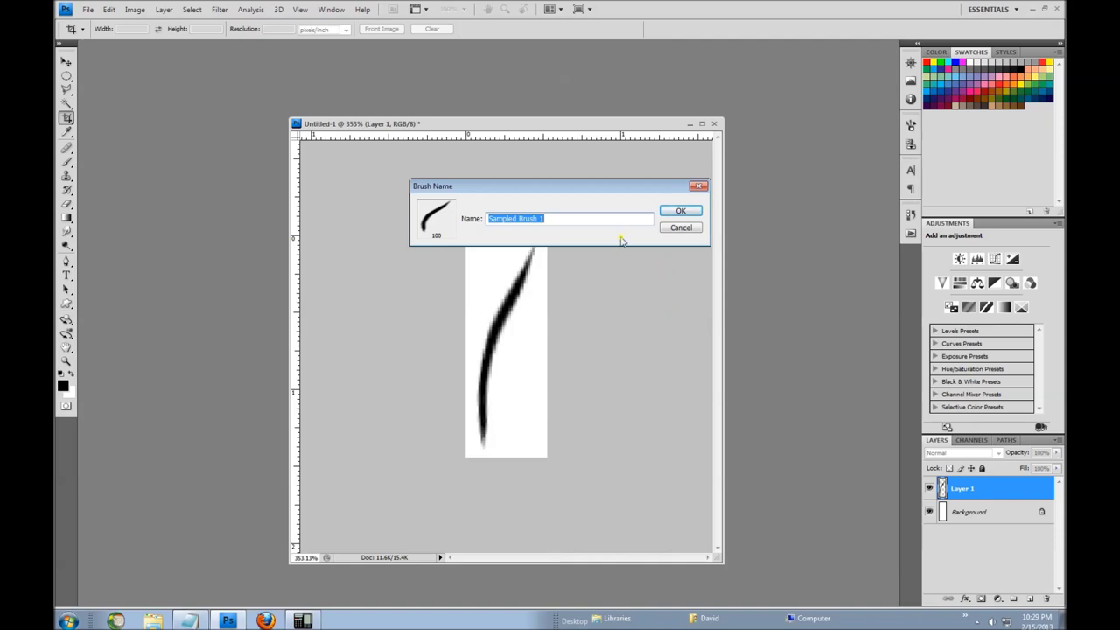
{"action": "type", "text": "Hair"}
{"action": "left_click", "coordinate": [688, 212]}
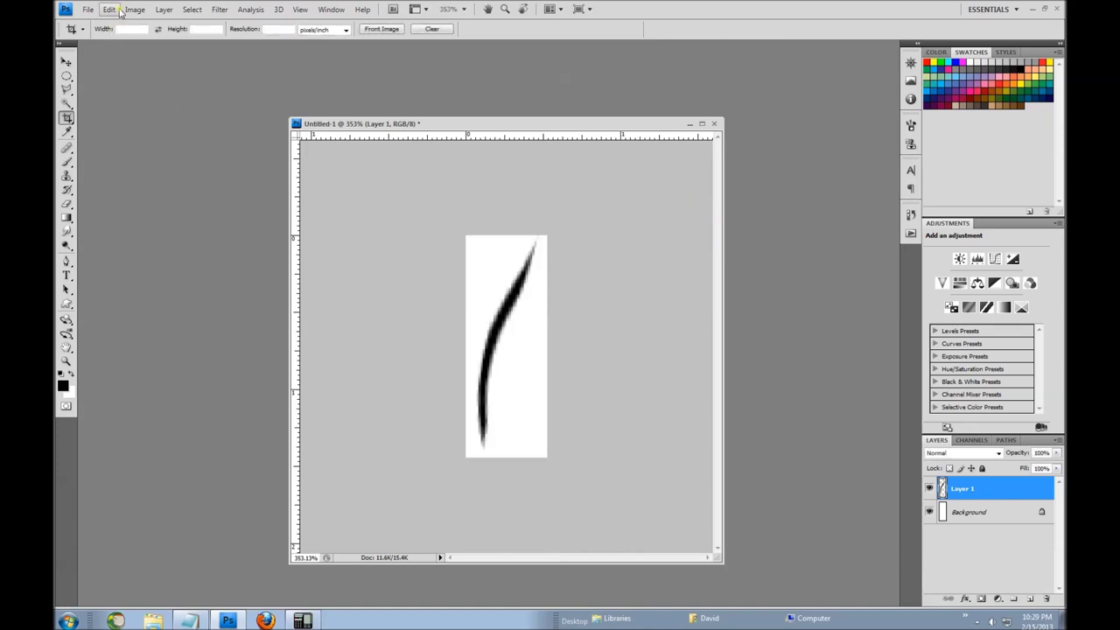
Activate the Brush tool and choose the newly defined 100 px curved hair tip from the brush presets.
{"action": "left_click", "coordinate": [68, 163]}
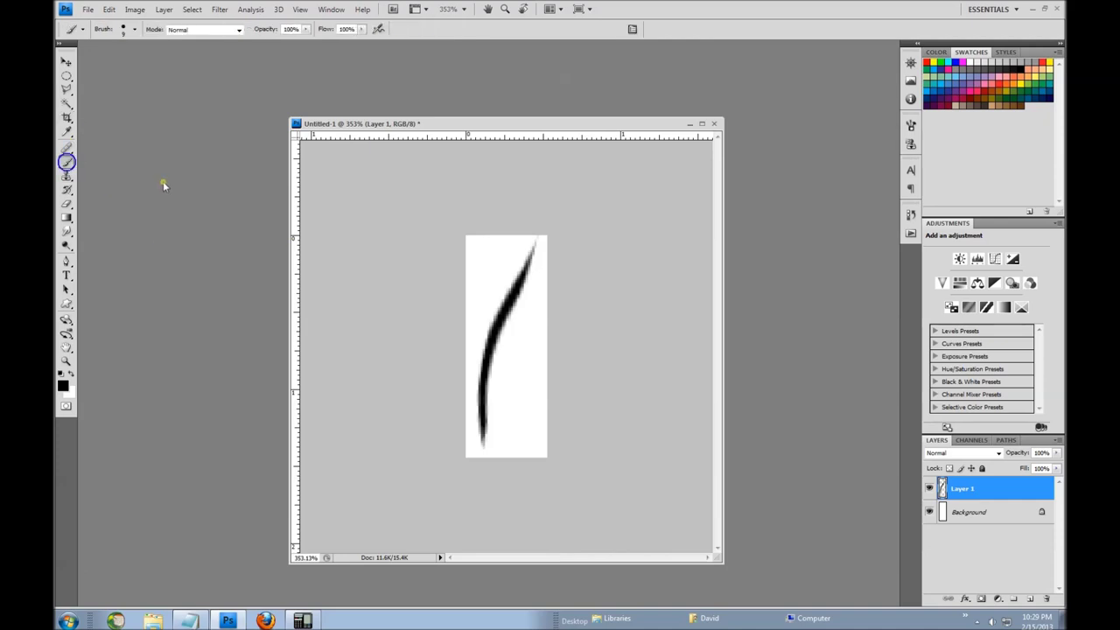
{"action": "left_click", "coordinate": [135, 29]}
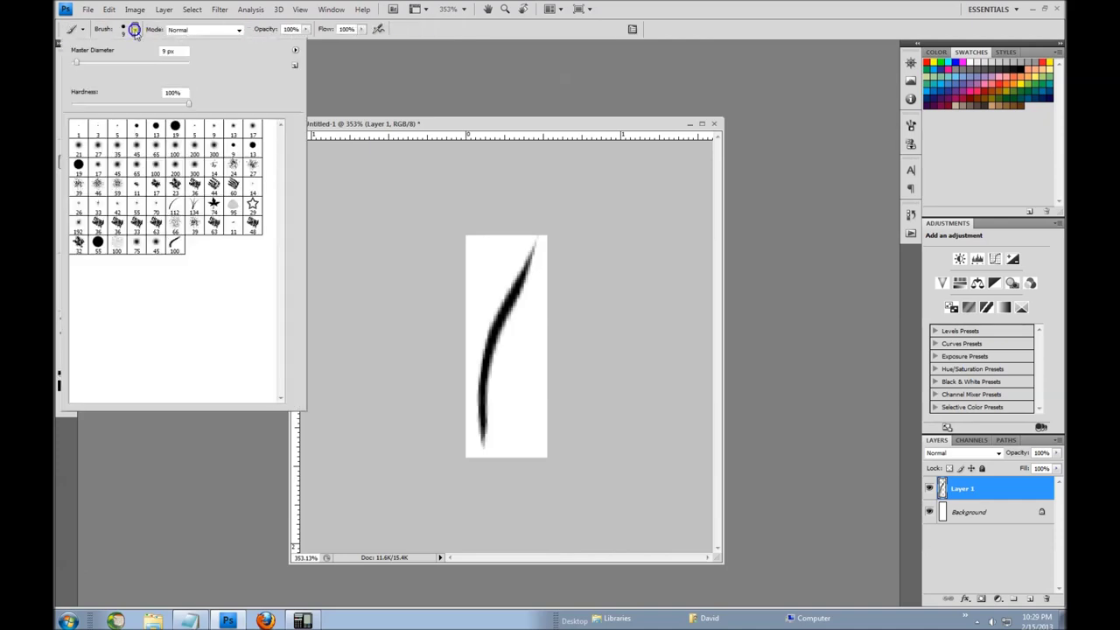
{"action": "left_click", "coordinate": [176, 247]}
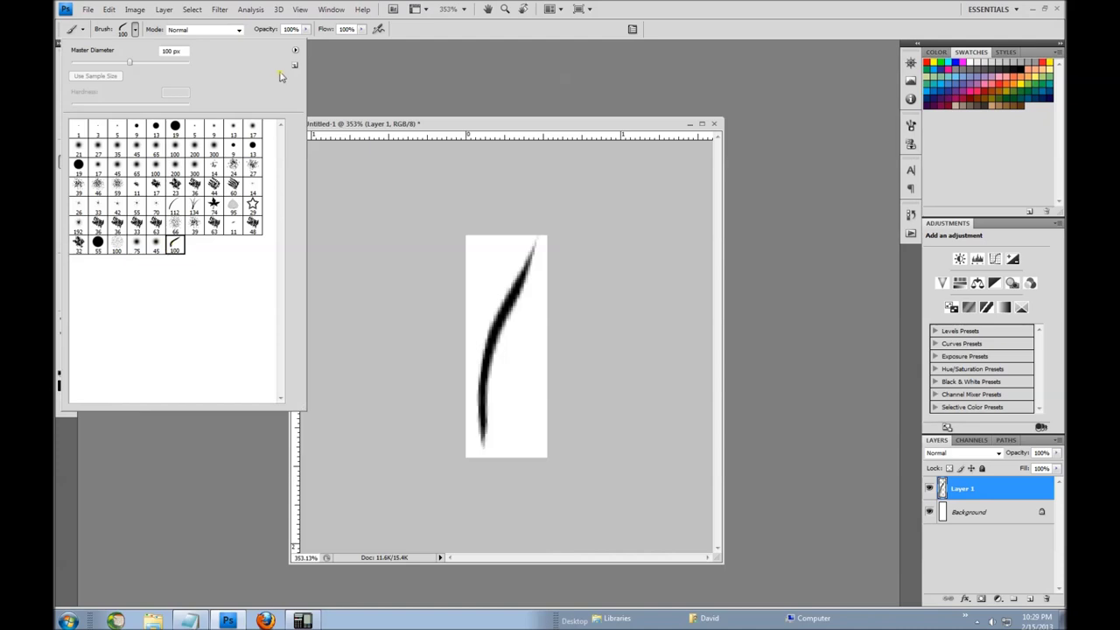
{"action": "left_click", "coordinate": [387, 56]}
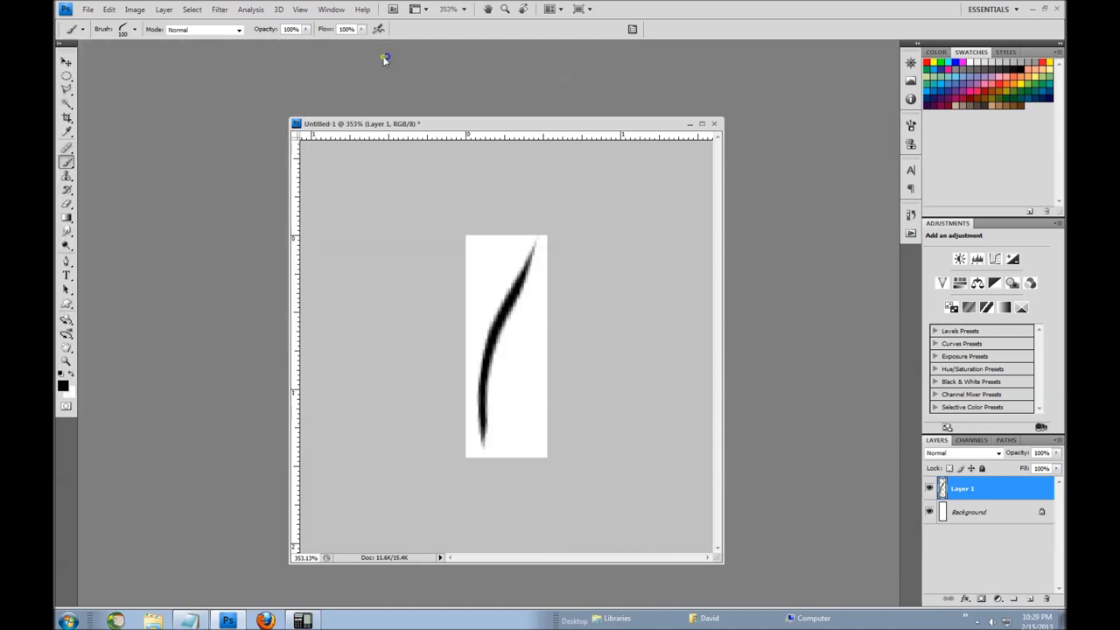
Discard the stroke document without saving and start a white 1024 × 1024 pixel RGB document at 72 pixels/inch with an empty layer.
{"action": "left_click", "coordinate": [714, 123]}
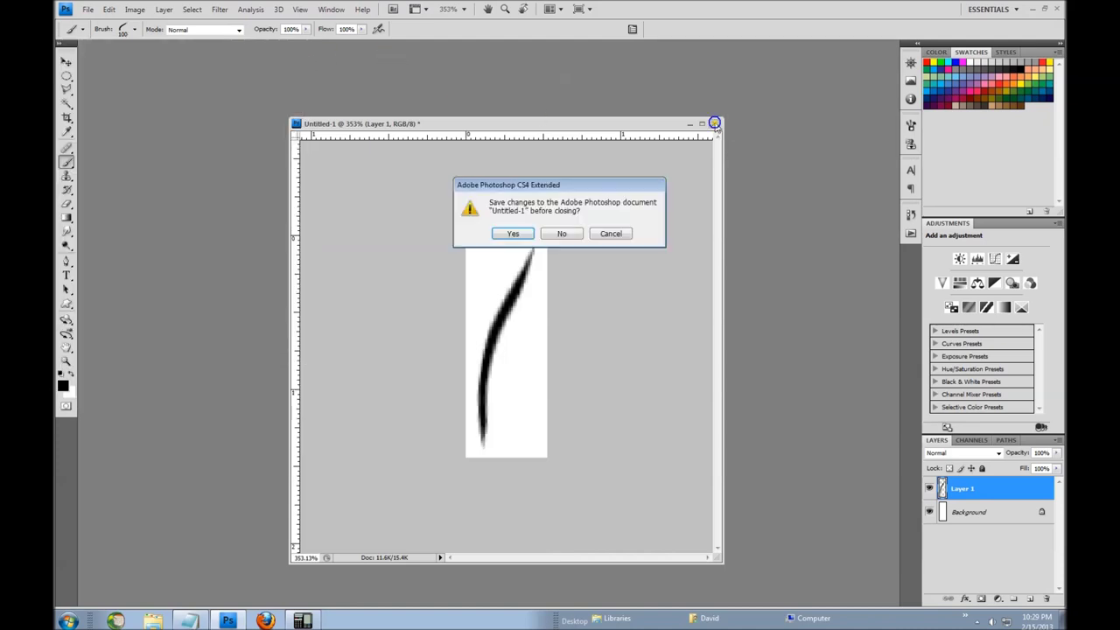
{"action": "left_click", "coordinate": [561, 234]}
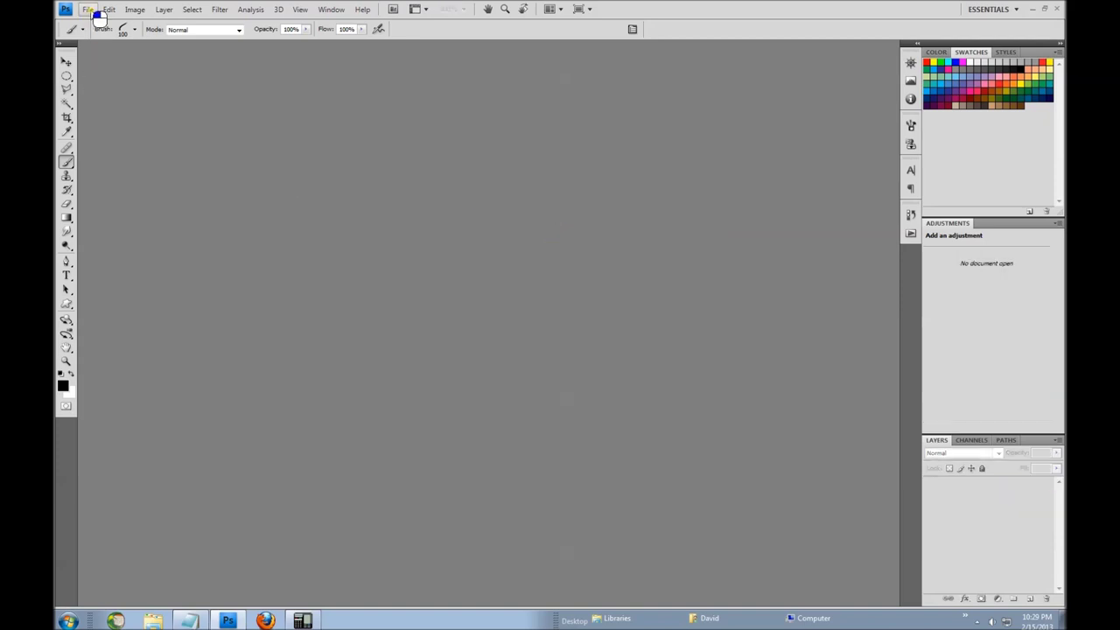
{"action": "left_click", "coordinate": [93, 23]}
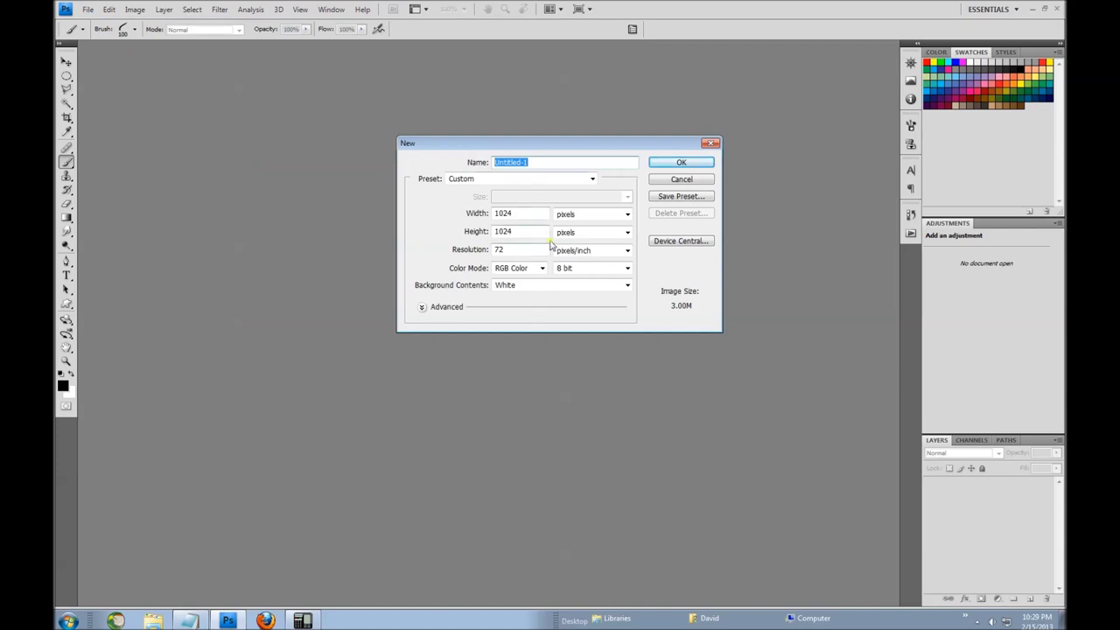
{"action": "left_click", "coordinate": [693, 166]}
{"action": "left_click_drag", "start_coordinate": [308, 54], "coordinate": [605, 92]}
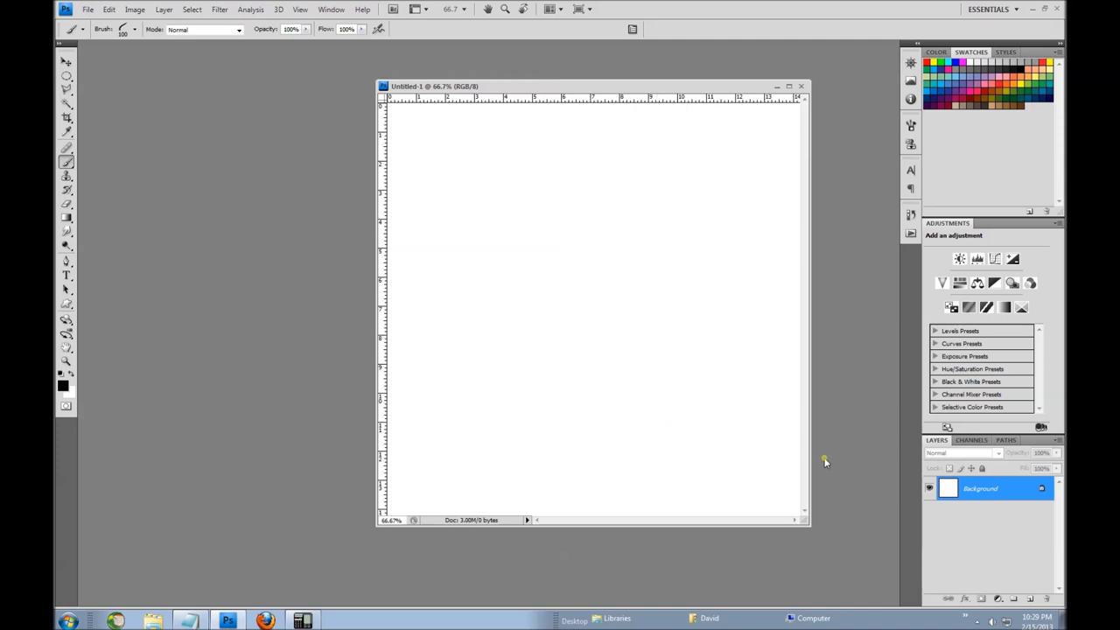
{"action": "left_click", "coordinate": [1030, 601]}
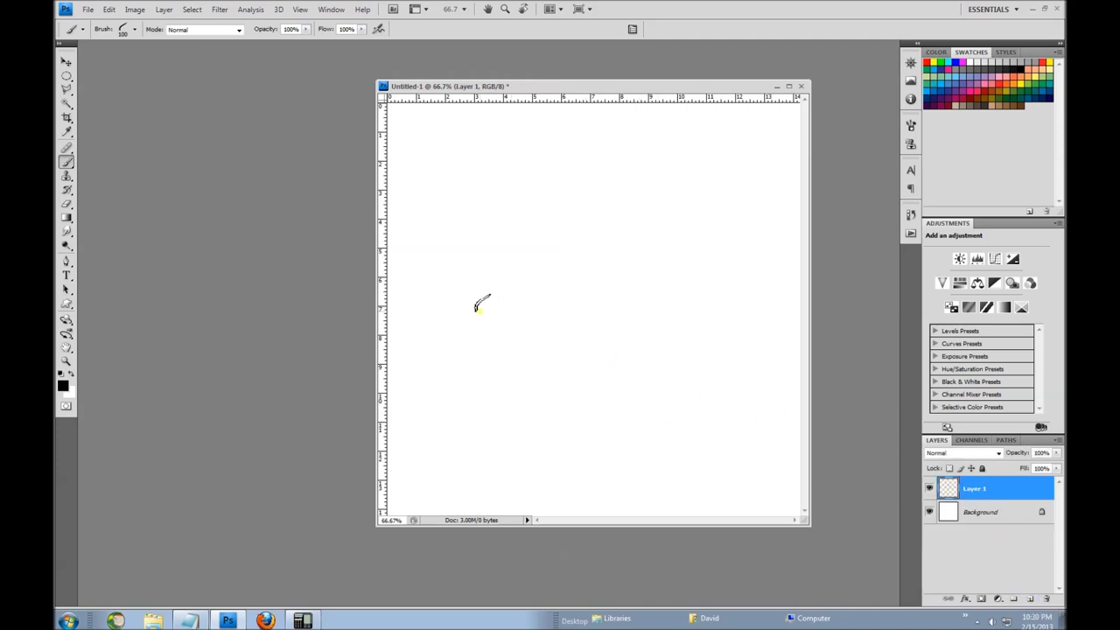
Paint a horizontal test stroke across the canvas with the 100 px hair brush, and undo it.
{"action": "left_click", "coordinate": [134, 30]}
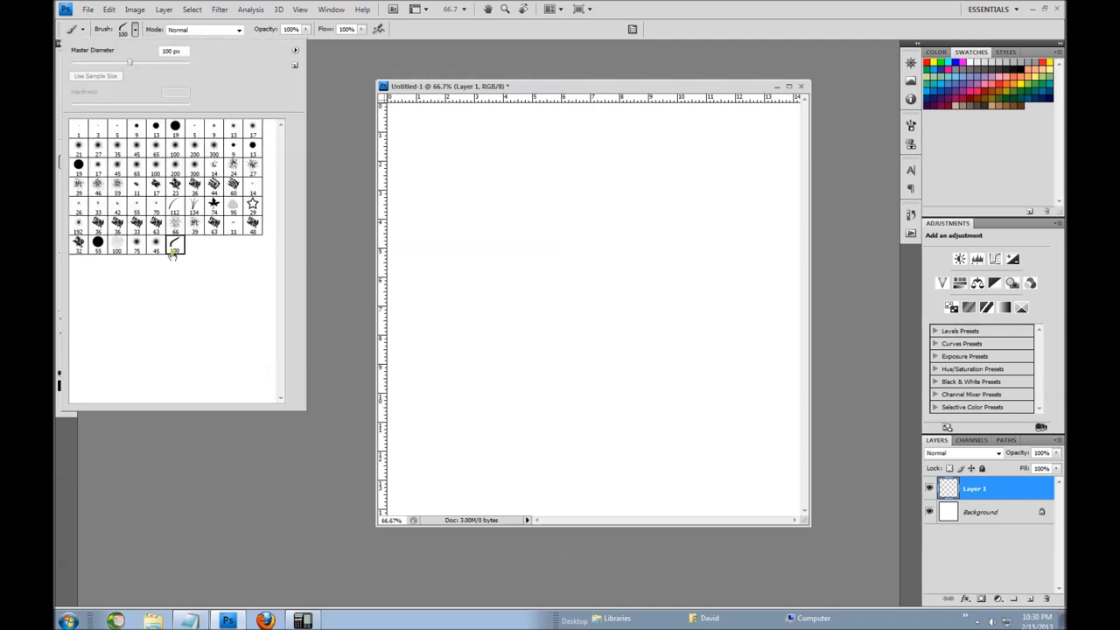
{"action": "left_click", "coordinate": [357, 64]}
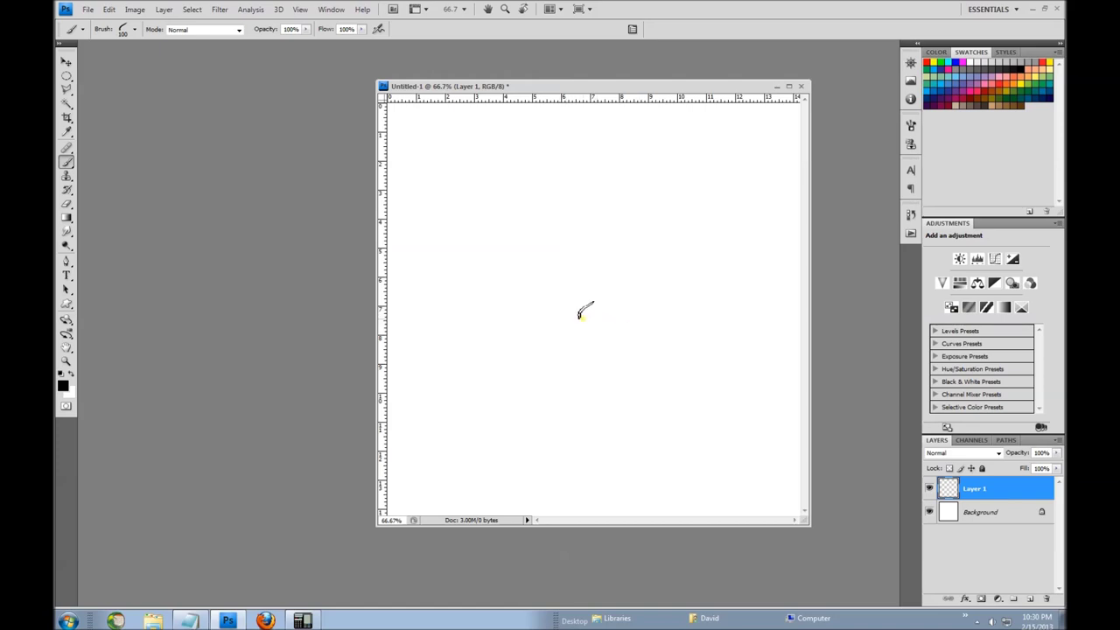
{"action": "left_click_drag", "start_coordinate": [427, 283], "coordinate": [731, 283]}
{"action": "left_click_drag", "start_coordinate": [495, 269], "coordinate": [616, 257]}
{"action": "key", "text": "ctrl+minus"}
{"action": "key", "text": "ctrl+minus"}
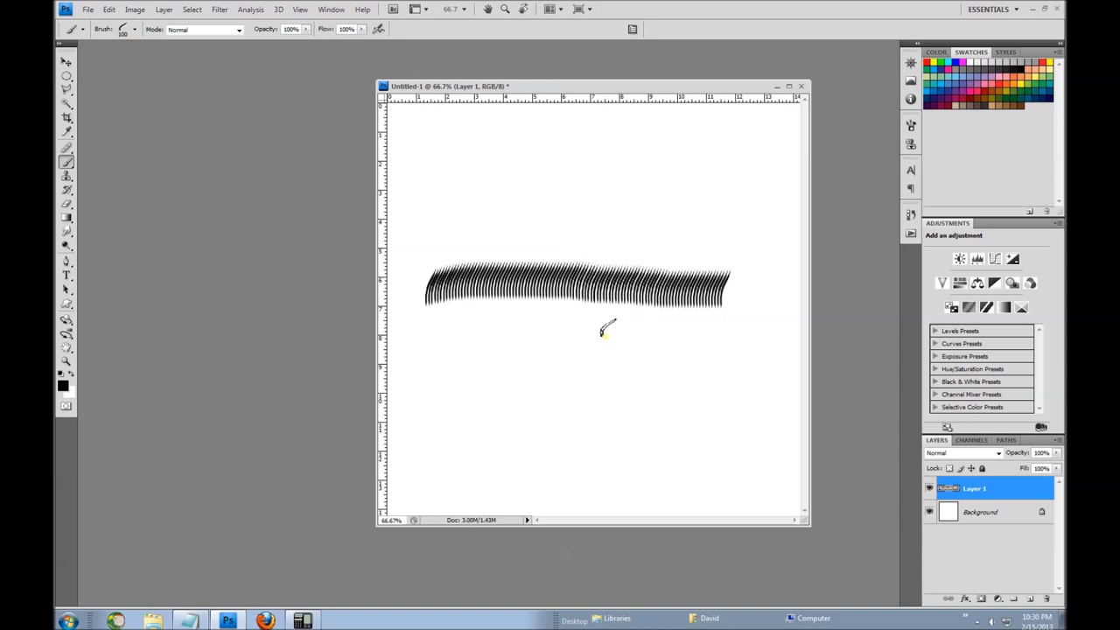
{"action": "key", "text": "ctrl+z"}
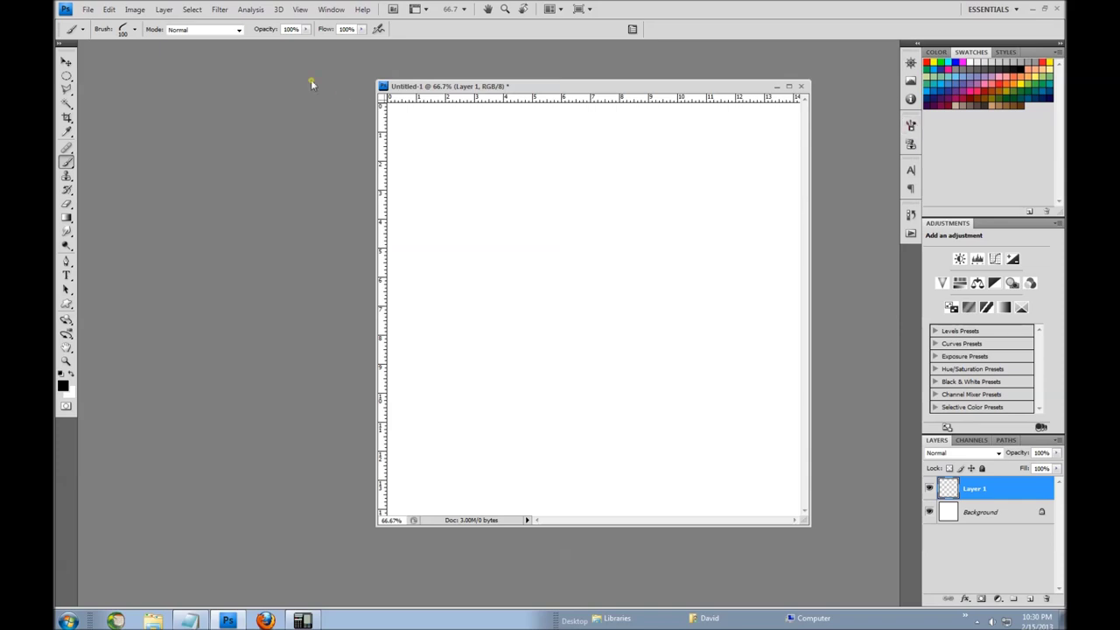
Show the full brush settings and move the document window aside so that they do not cover the canvas.
{"action": "left_click", "coordinate": [134, 29]}
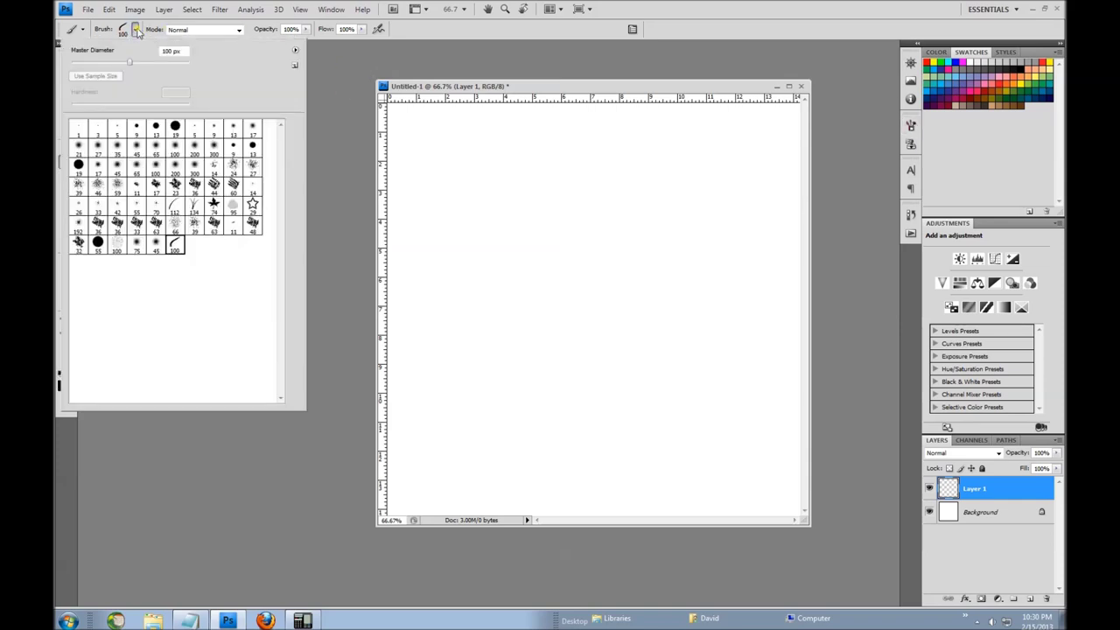
{"action": "left_click", "coordinate": [135, 29]}
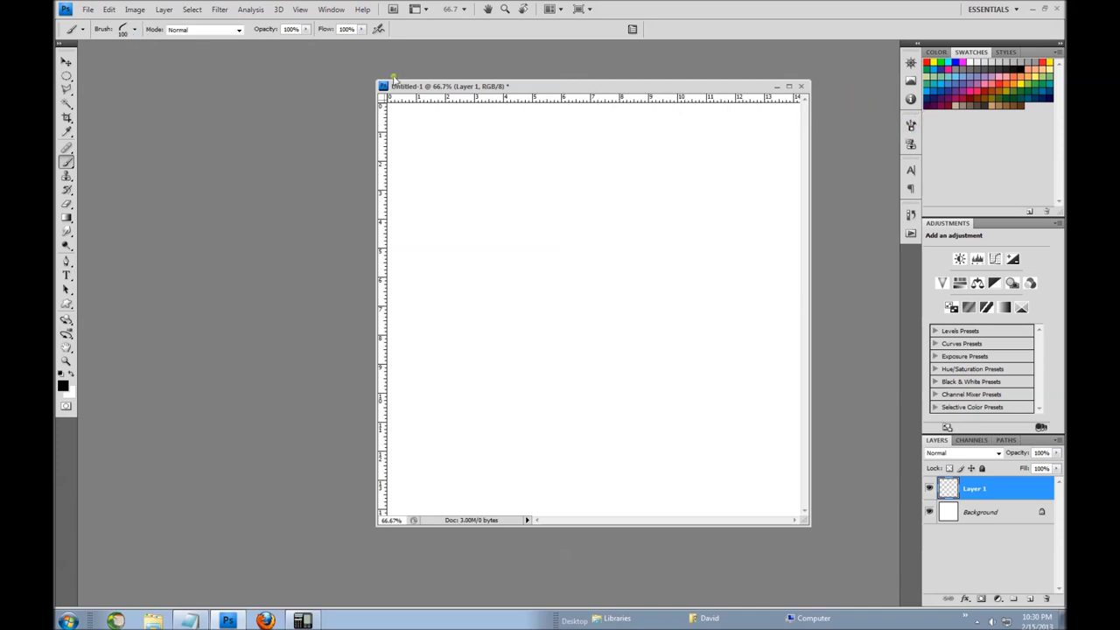
{"action": "left_click", "coordinate": [330, 9]}
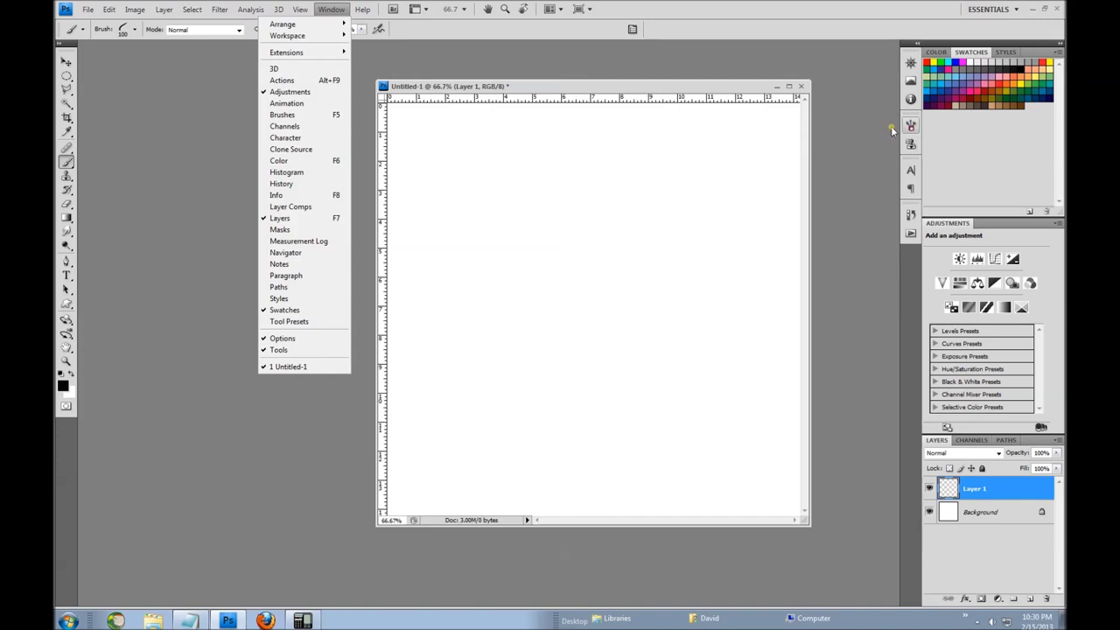
{"action": "left_click", "coordinate": [302, 116]}
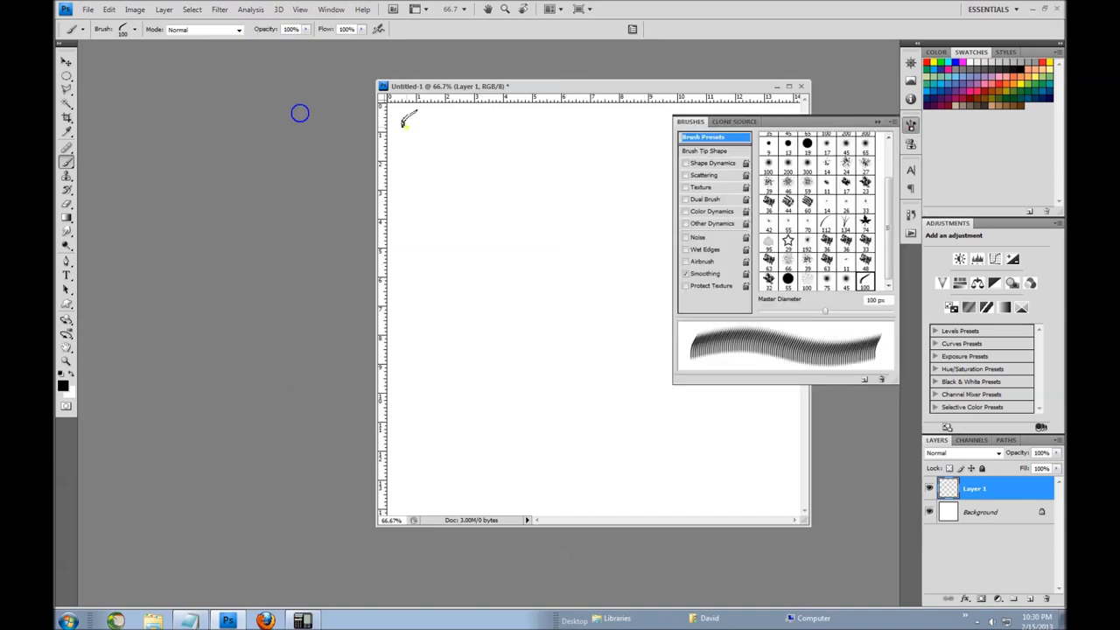
{"action": "left_click", "coordinate": [787, 202]}
{"action": "left_click_drag", "start_coordinate": [653, 90], "coordinate": [491, 80]}
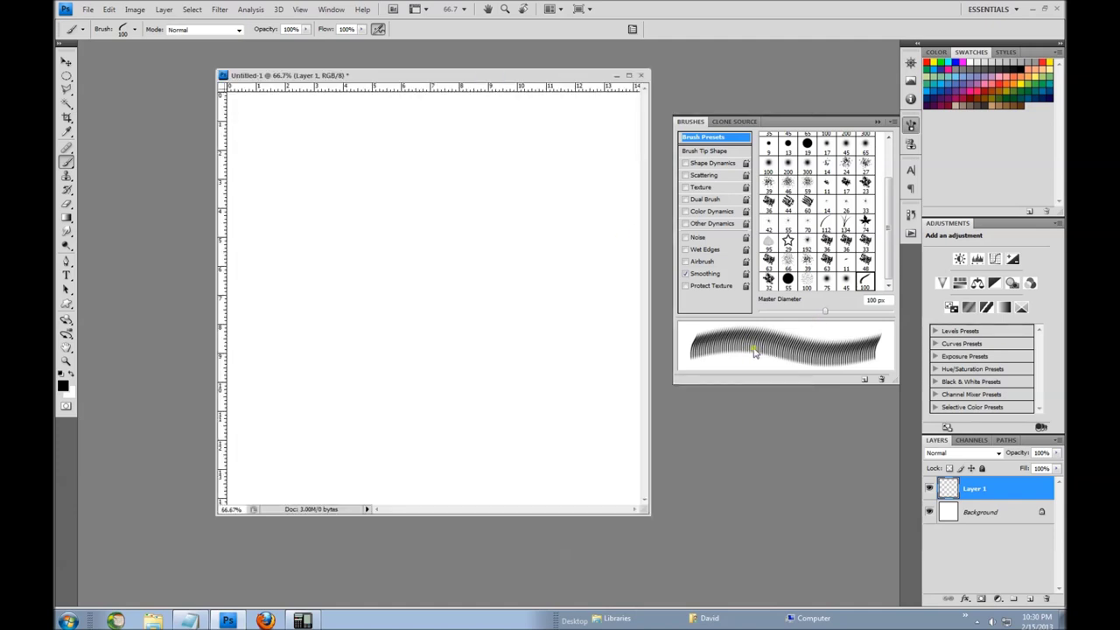
Enable Shape Dynamics for the hair brush and set the size jitter control to Fade.
{"action": "left_click", "coordinate": [702, 165]}
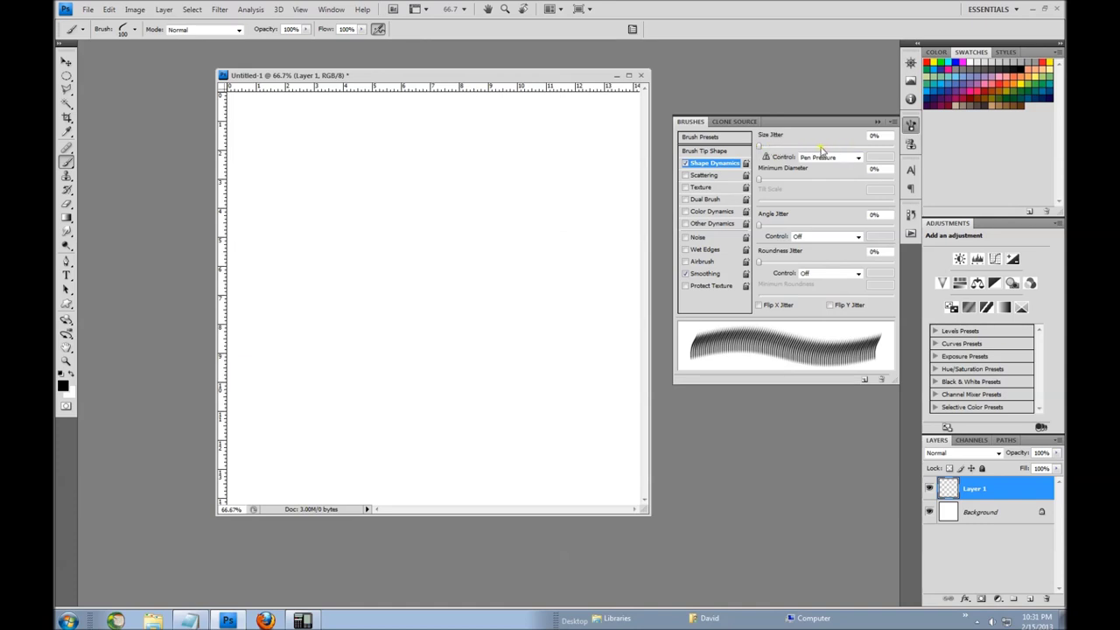
{"action": "left_click", "coordinate": [858, 160]}
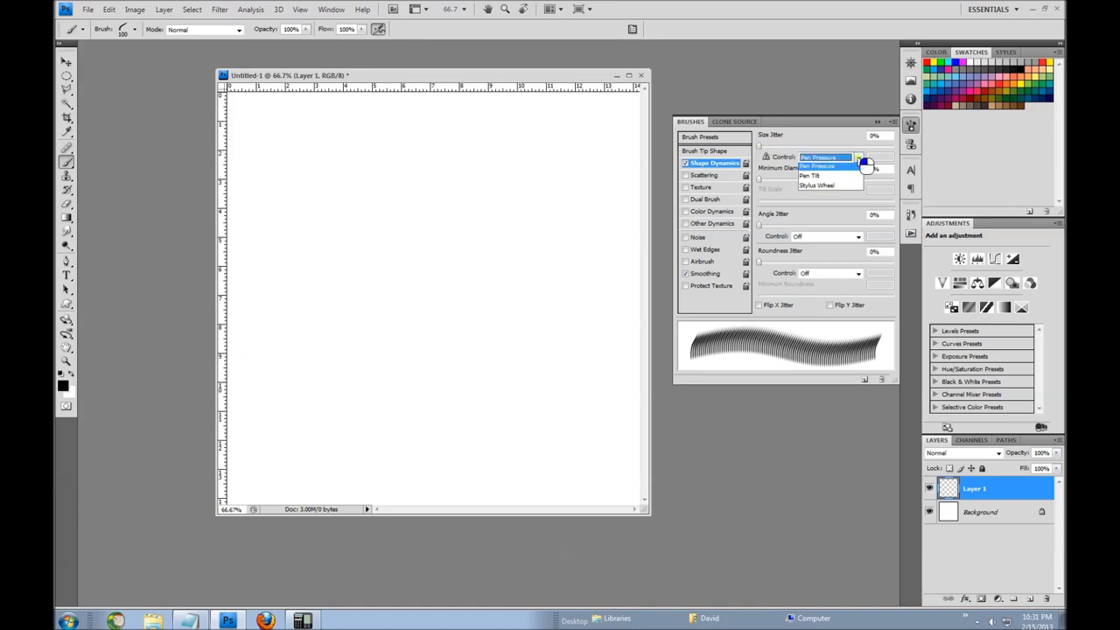
{"action": "left_click", "coordinate": [838, 179]}
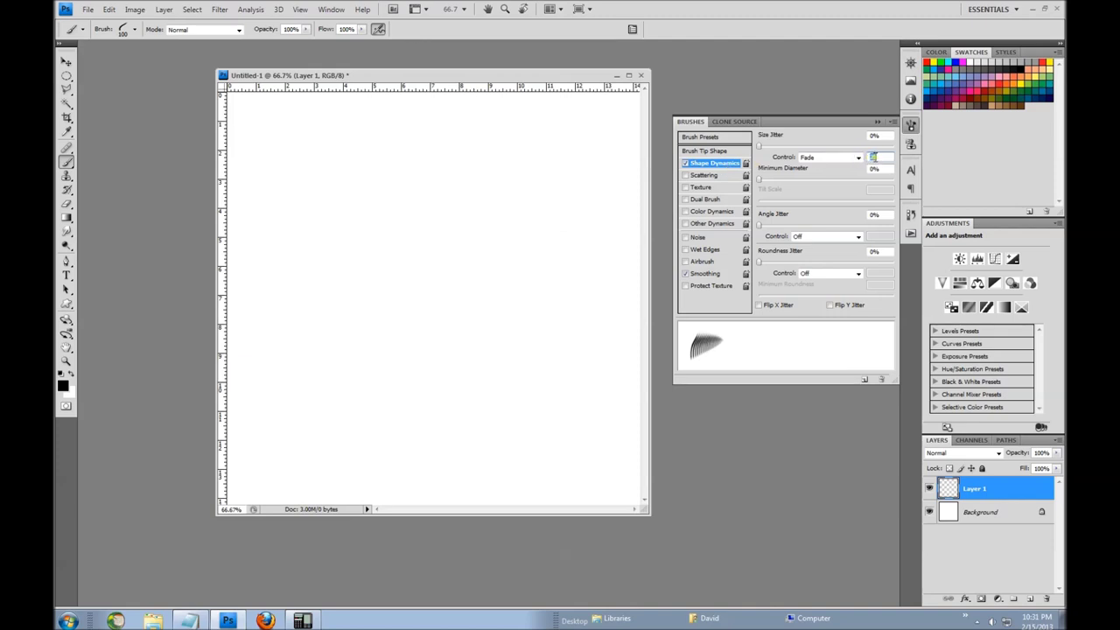
Paint a short horizontal test stroke to inspect the fading hairs up close, and undo it.
{"action": "left_click_drag", "start_coordinate": [323, 280], "coordinate": [475, 278]}
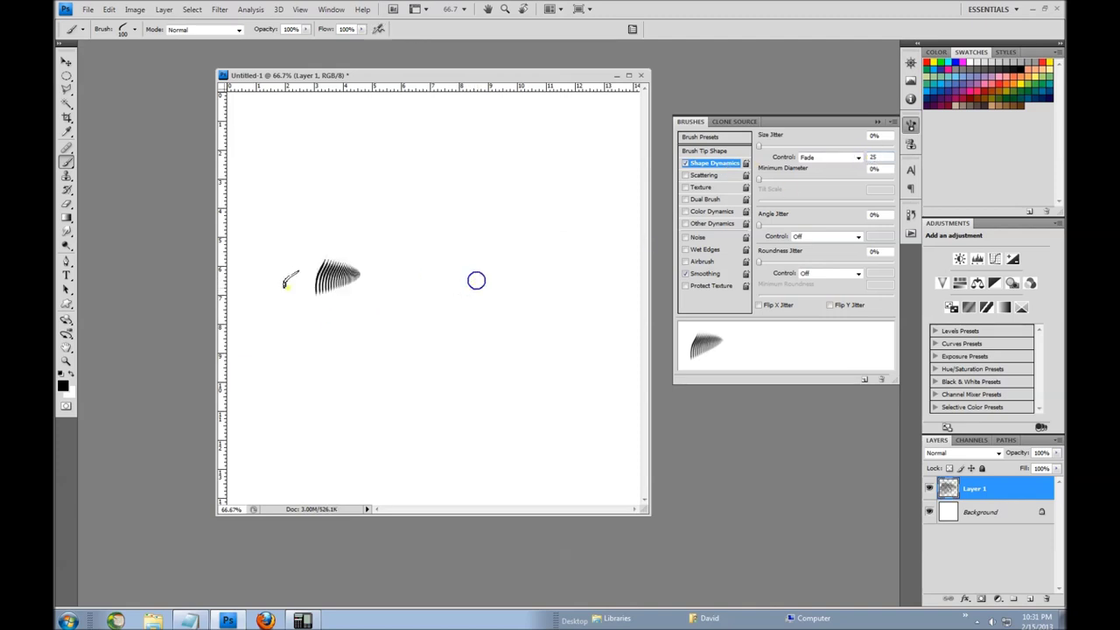
{"action": "scroll", "coordinate": [297, 278], "scroll_direction": "up", "scroll_amount": 2}
{"action": "scroll", "coordinate": [303, 278], "scroll_direction": "up", "scroll_amount": 2}
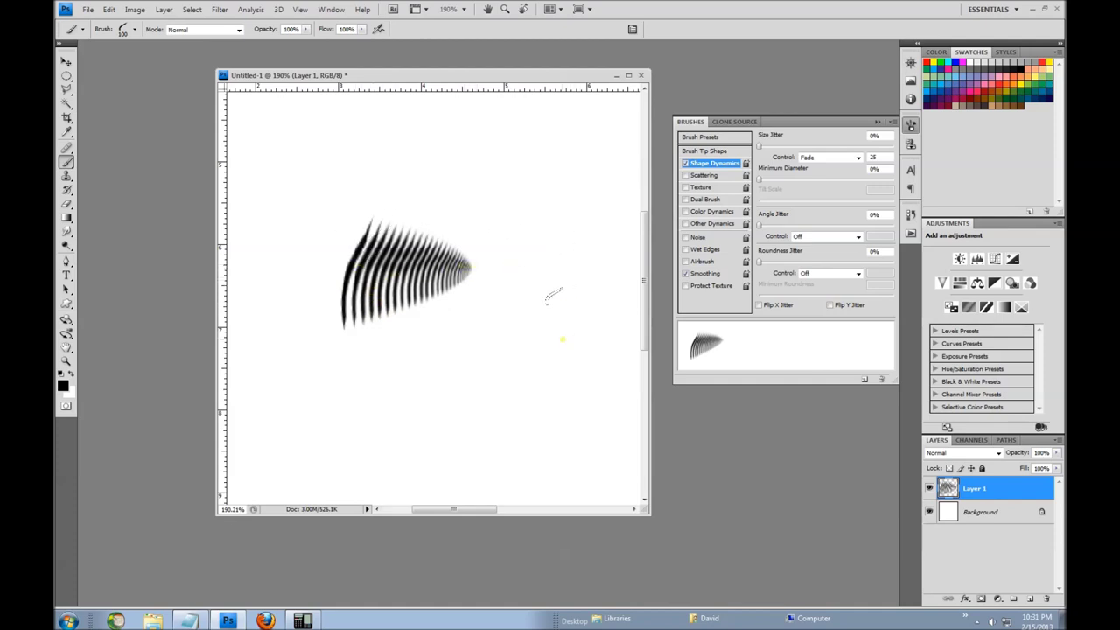
{"action": "key", "text": "ctrl+z"}
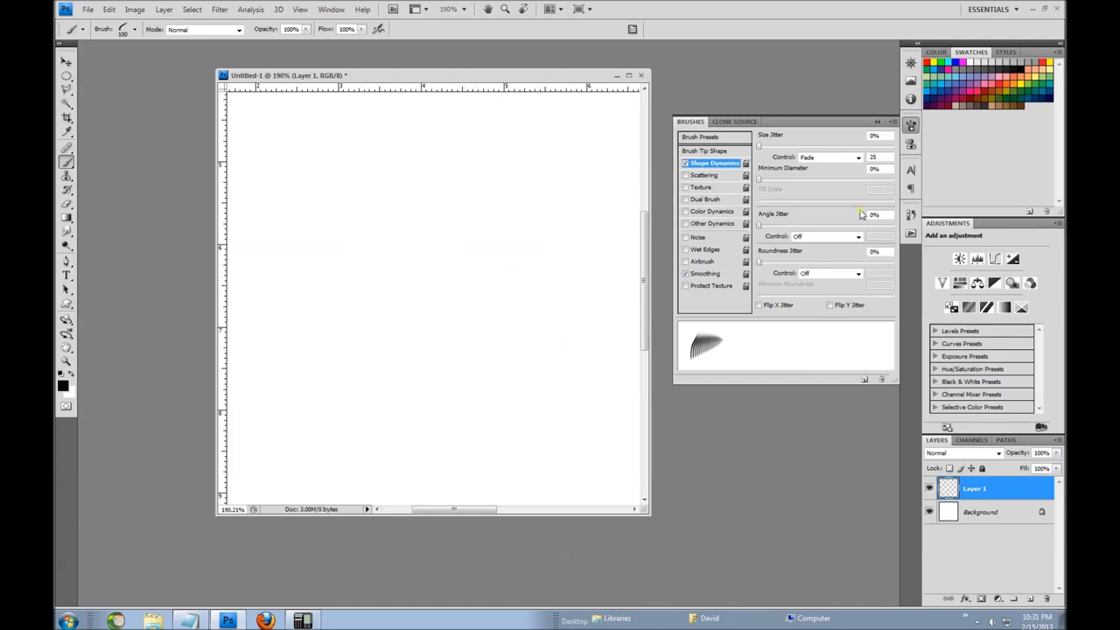
Set the size fade to 60 steps and check it with a horizontal test stroke that is undone.
{"action": "double_click", "coordinate": [874, 158]}
{"action": "type", "text": "60"}
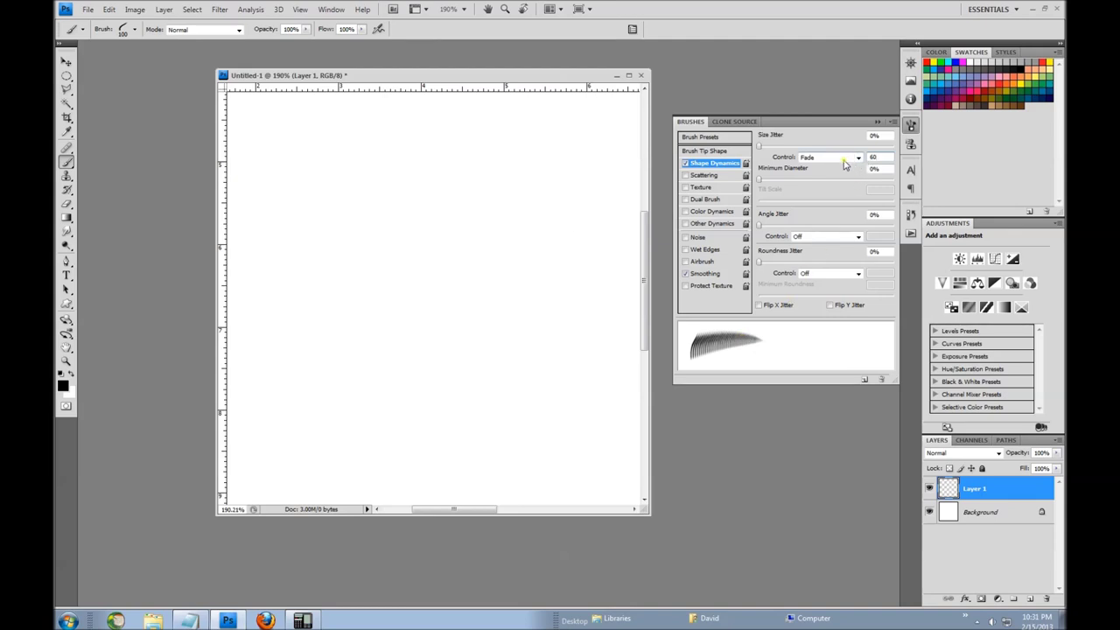
{"action": "mouse_move", "coordinate": [278, 293]}
{"action": "left_mouse_down"}
{"action": "mouse_move", "coordinate": [289, 306]}
{"action": "mouse_move", "coordinate": [610, 325]}
{"action": "left_mouse_up"}
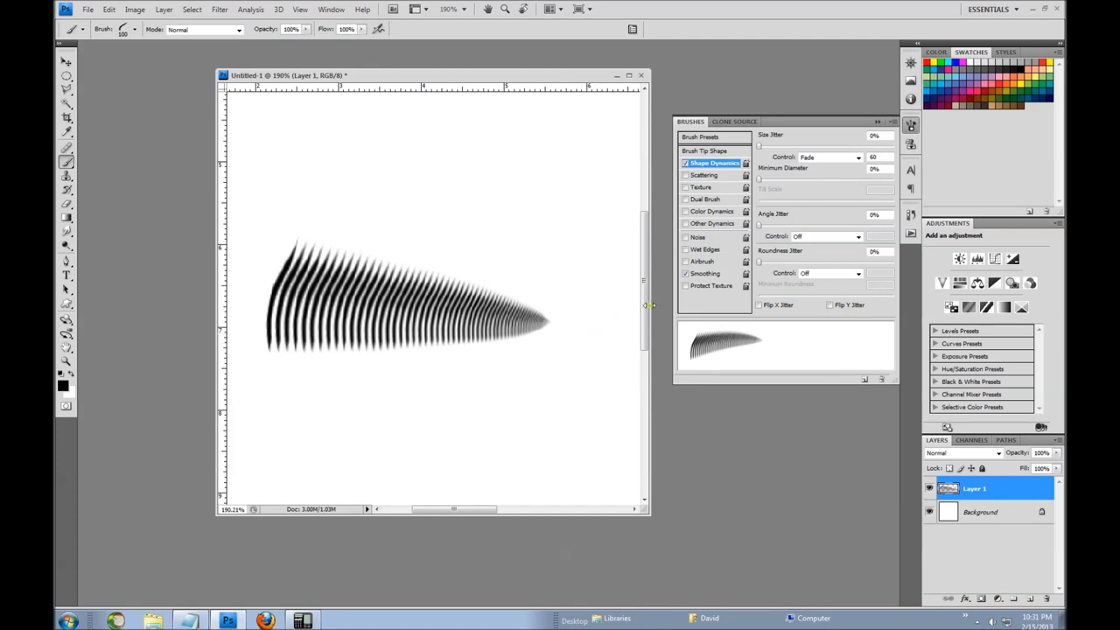
{"action": "key", "text": "ctrl+z"}
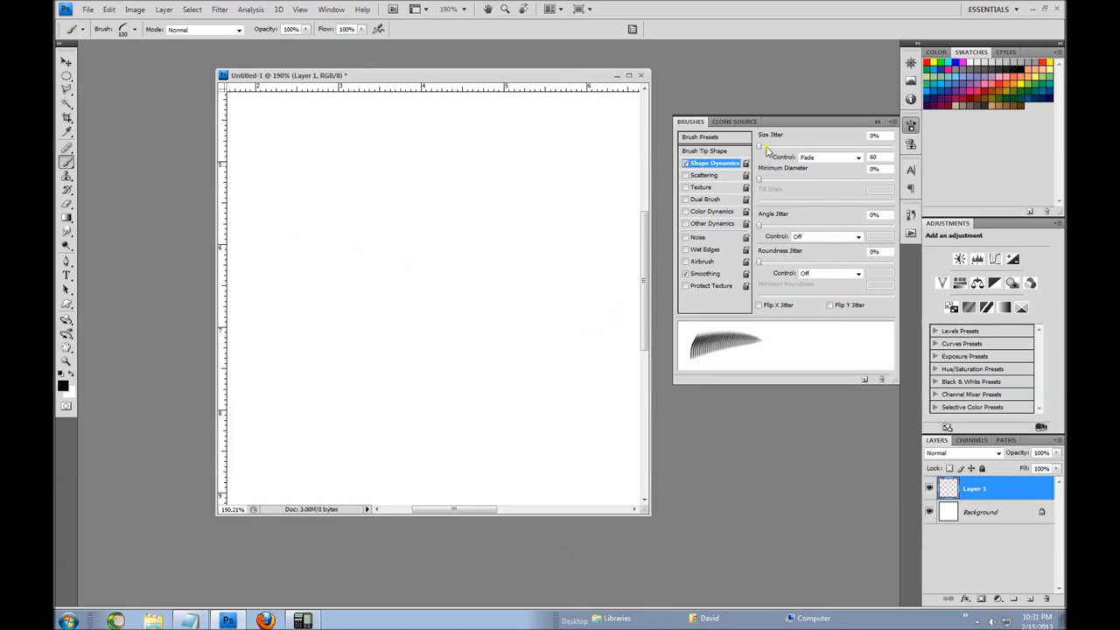
Set the brush's size jitter to 2% and check it with a horizontal test stroke that is undone.
{"action": "left_click_drag", "start_coordinate": [759, 147], "coordinate": [762, 147]}
{"action": "left_click_drag", "start_coordinate": [282, 313], "coordinate": [512, 308]}
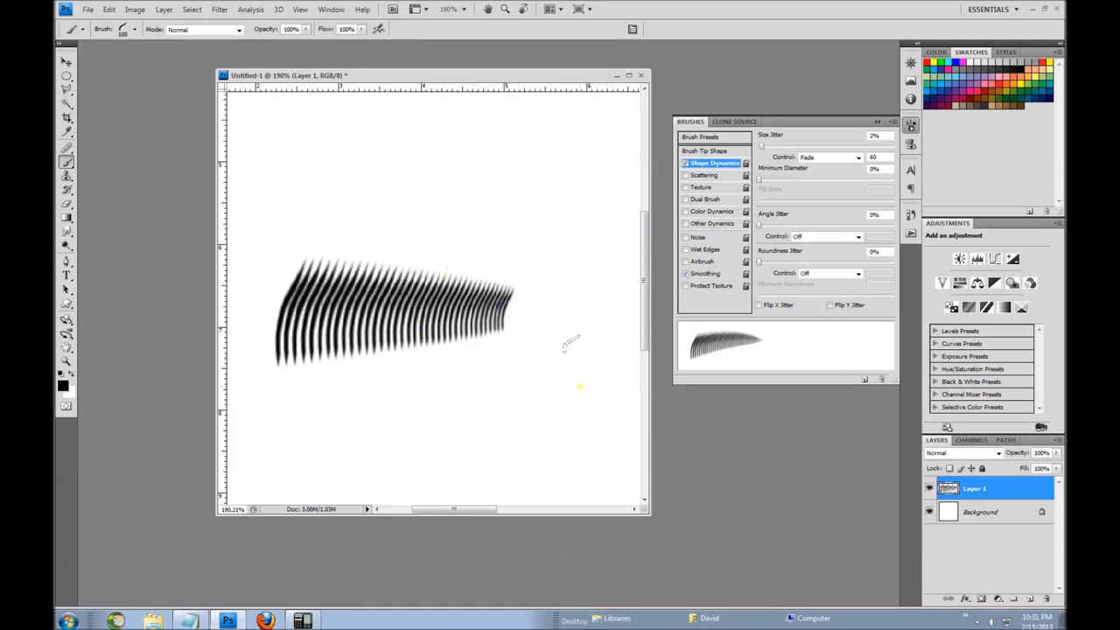
{"action": "key", "text": "ctrl+z"}
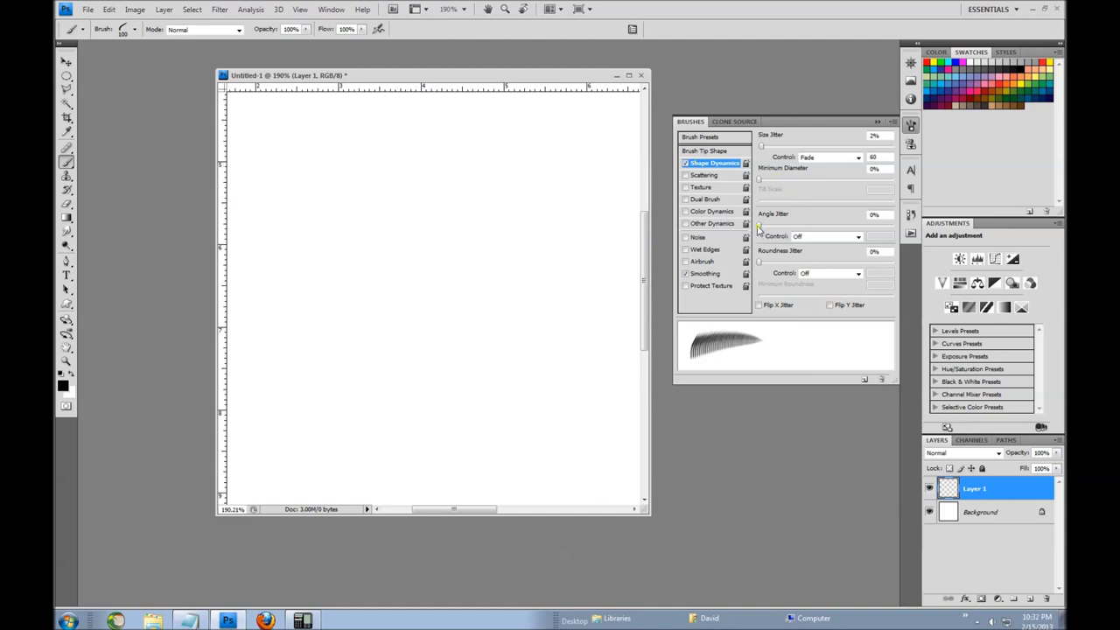
Set the brush's angle jitter to 2% and check it with a horizontal test stroke that is undone.
{"action": "left_click_drag", "start_coordinate": [761, 226], "coordinate": [765, 229]}
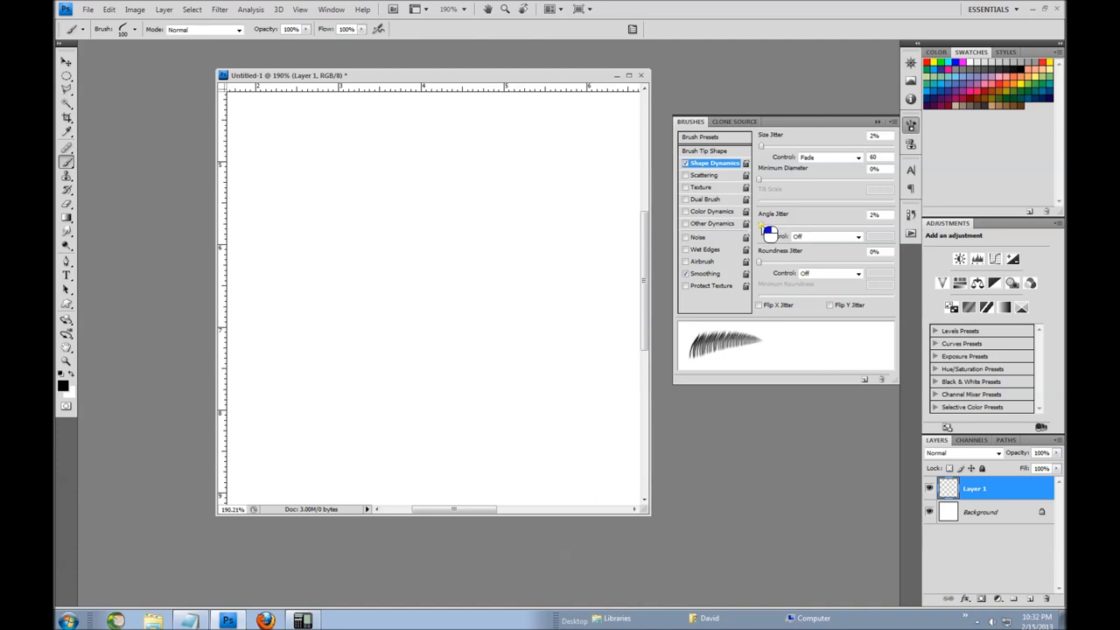
{"action": "left_click_drag", "start_coordinate": [340, 254], "coordinate": [604, 258]}
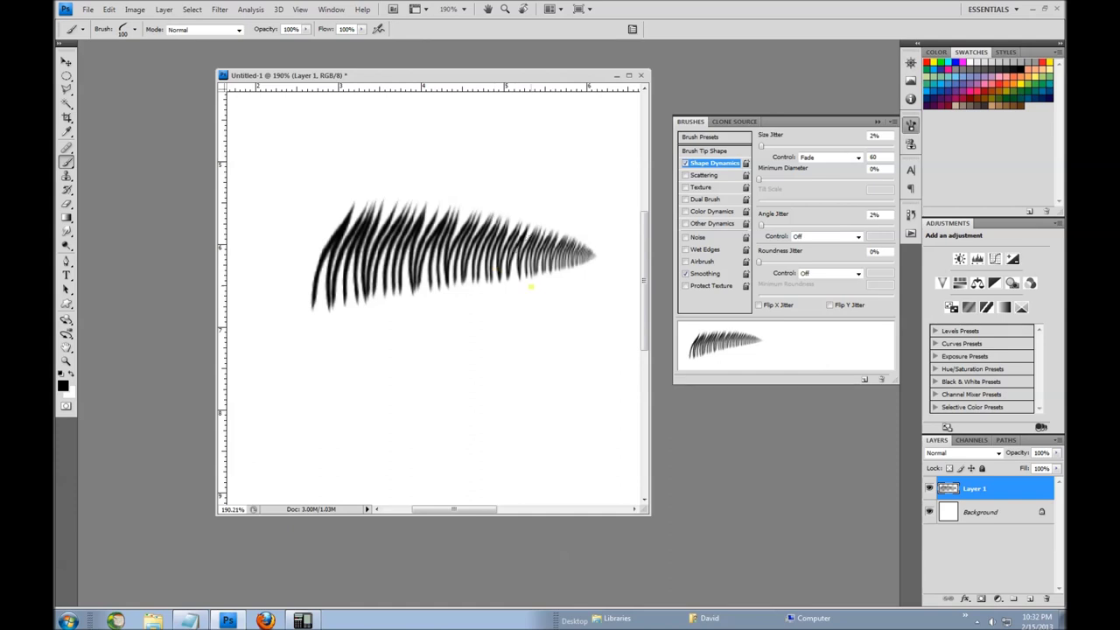
{"action": "key", "text": "ctrl+z"}
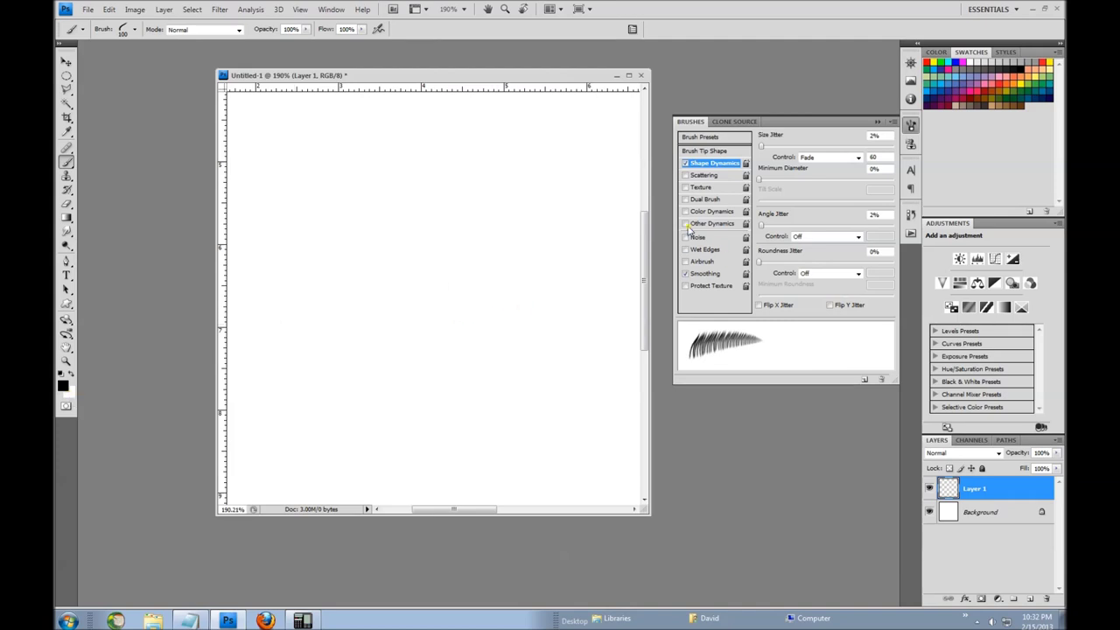
Turn on Color Dynamics with 50% foreground/background jitter and 3% hue jitter, and check it with a horizontal test stroke that is undone.
{"action": "left_click", "coordinate": [723, 211]}
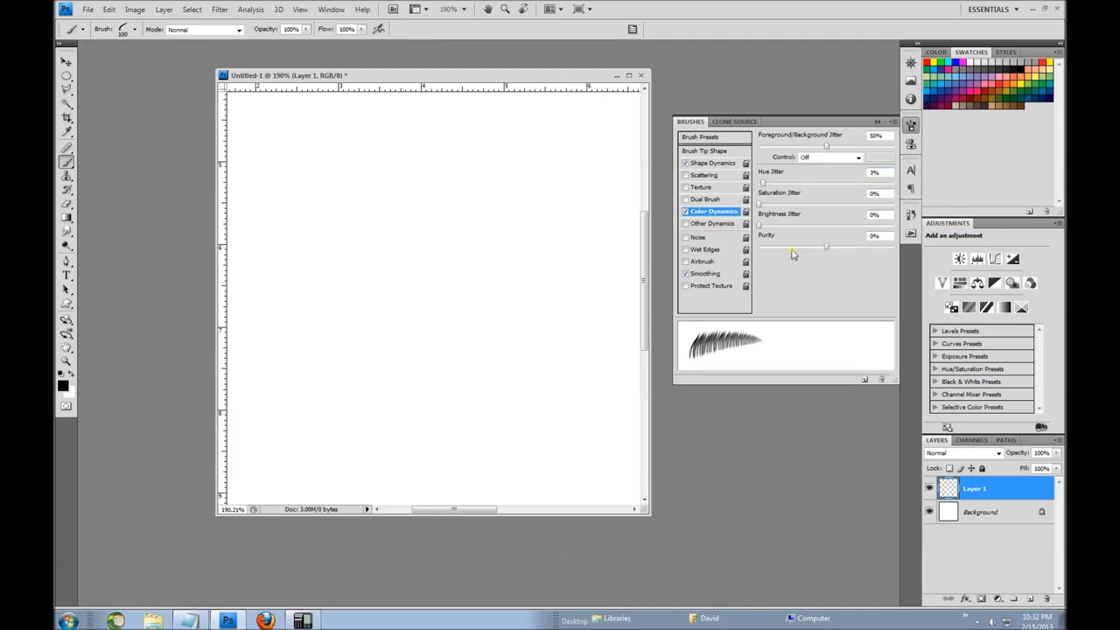
{"action": "mouse_move", "coordinate": [302, 289]}
{"action": "left_mouse_down"}
{"action": "mouse_move", "coordinate": [555, 303]}
{"action": "mouse_move", "coordinate": [576, 294]}
{"action": "left_mouse_up"}
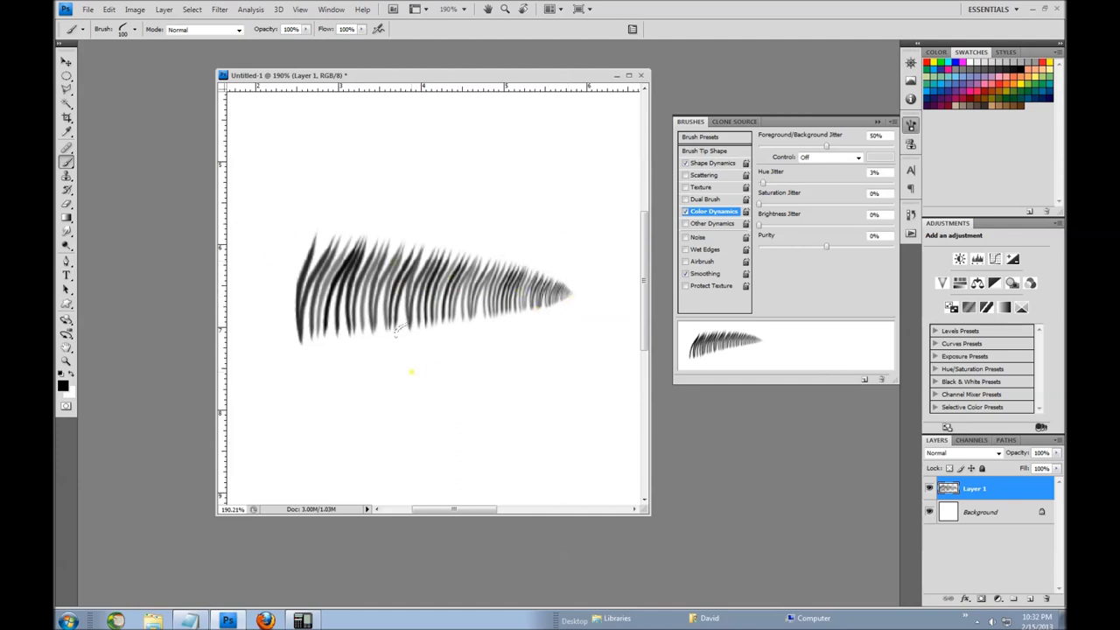
{"action": "key", "text": "ctrl+z"}
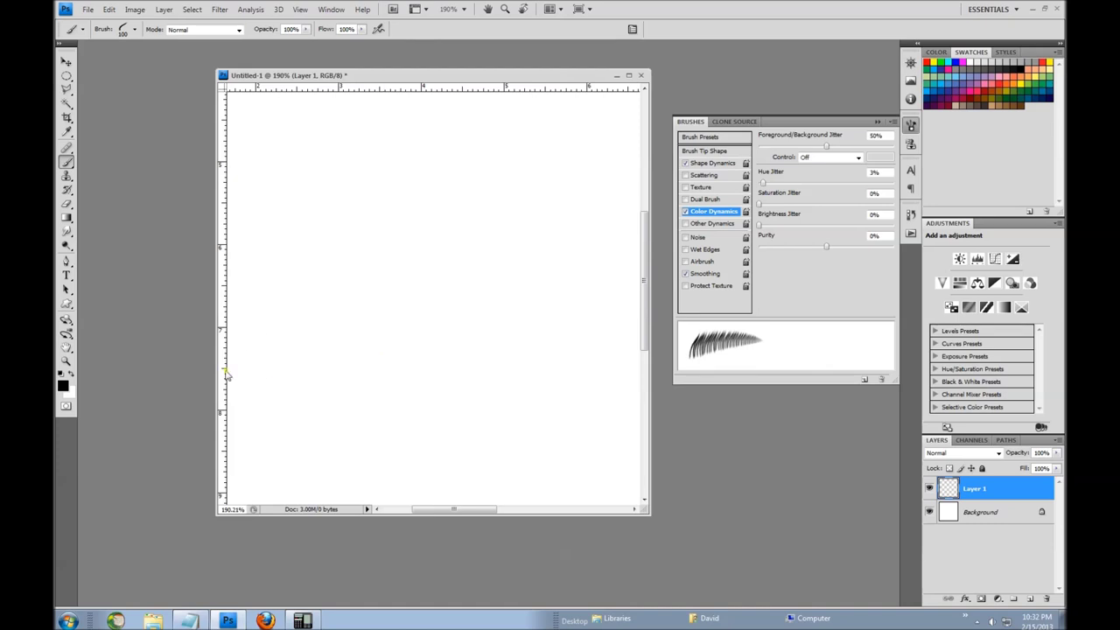
Paint two curved test strokes, one below the other, to judge the hair colour variation, and undo both.
{"action": "left_click_drag", "start_coordinate": [310, 293], "coordinate": [551, 268]}
{"action": "mouse_move", "coordinate": [329, 326]}
{"action": "left_mouse_down"}
{"action": "mouse_move", "coordinate": [332, 358]}
{"action": "mouse_move", "coordinate": [546, 346]}
{"action": "left_mouse_up"}
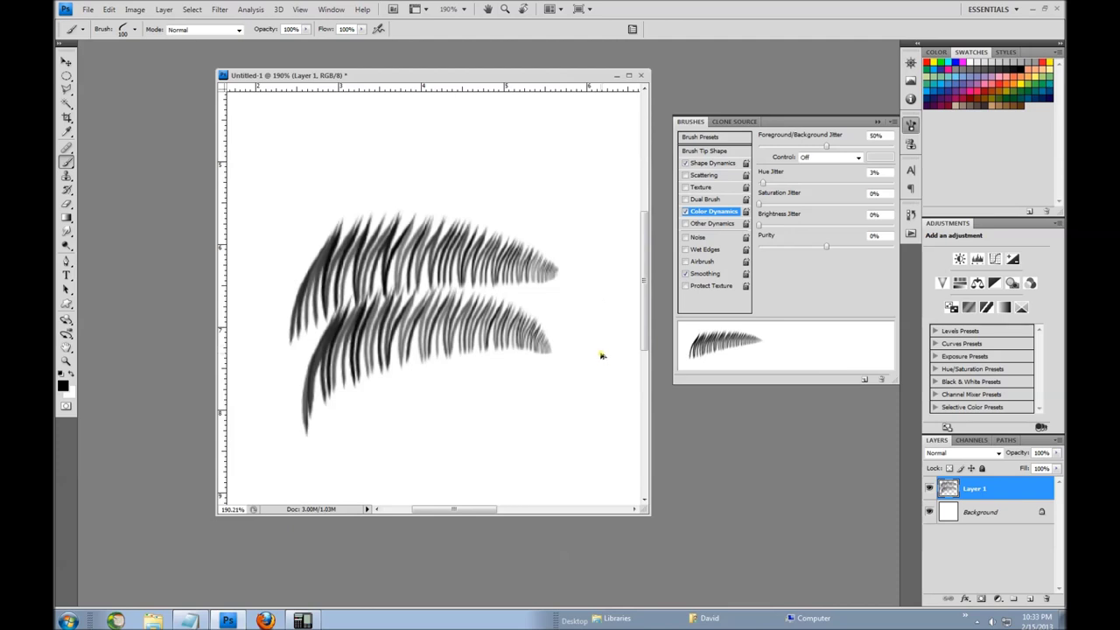
{"action": "key", "text": "ctrl+alt+z"}
{"action": "key", "text": "ctrl+alt+z"}
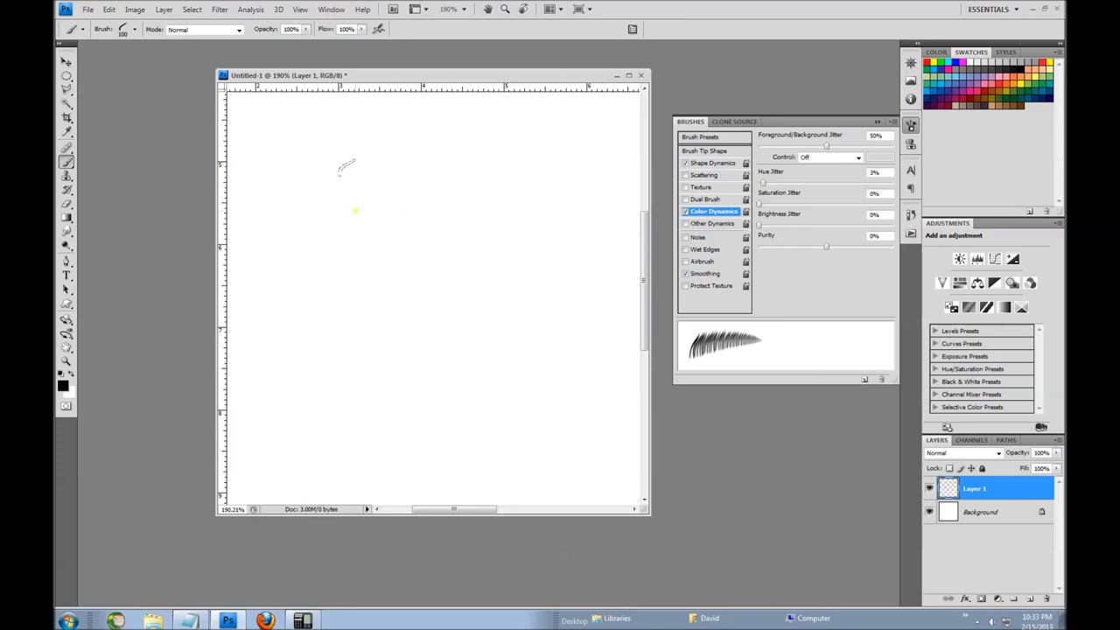
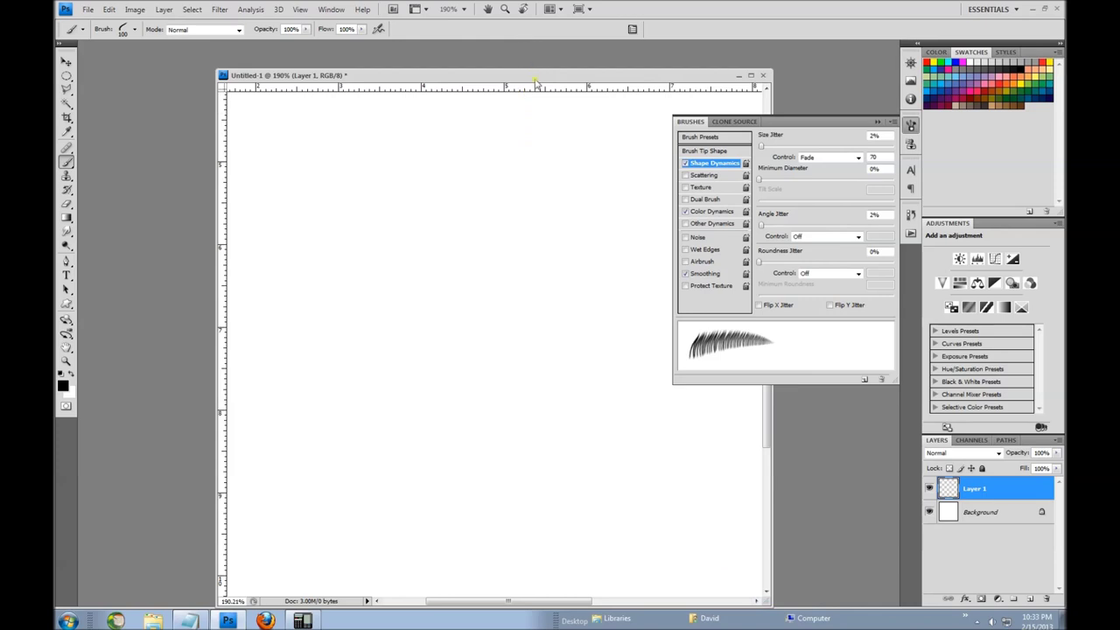
Paint two overlapping arched test strokes with the size fade at 70 steps, and undo both.
{"action": "mouse_move", "coordinate": [215, 350]}
{"action": "left_mouse_down"}
{"action": "mouse_move", "coordinate": [262, 292]}
{"action": "mouse_move", "coordinate": [507, 264]}
{"action": "left_mouse_up"}
{"action": "mouse_move", "coordinate": [207, 263]}
{"action": "left_mouse_down"}
{"action": "mouse_move", "coordinate": [386, 259]}
{"action": "mouse_move", "coordinate": [495, 315]}
{"action": "left_mouse_up"}
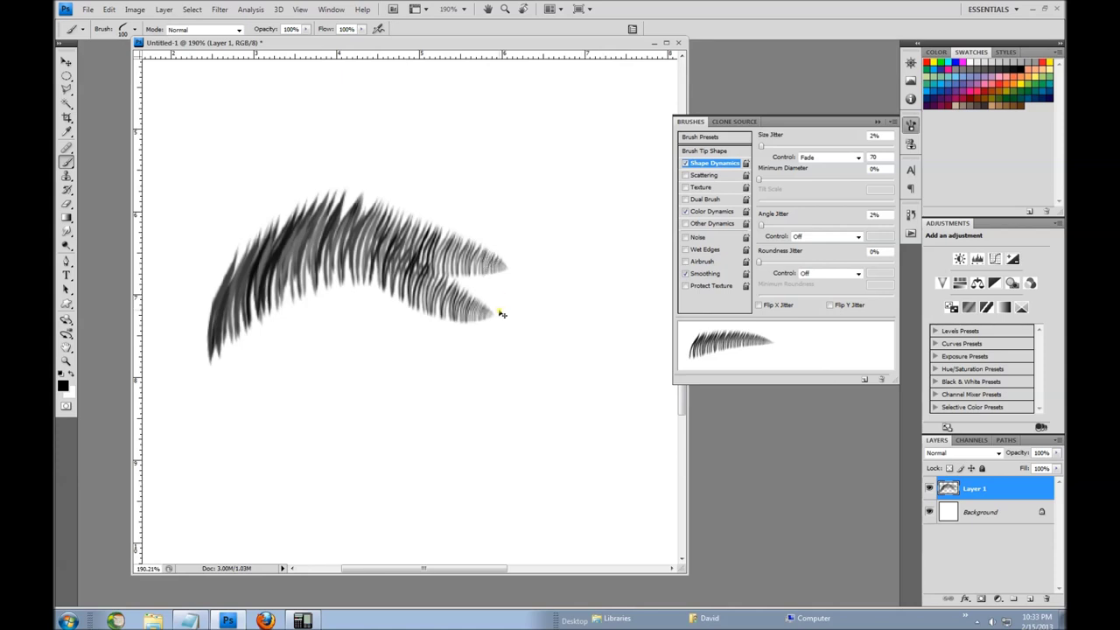
{"action": "key", "text": "ctrl+alt+z"}
{"action": "key", "text": "ctrl+alt+z"}
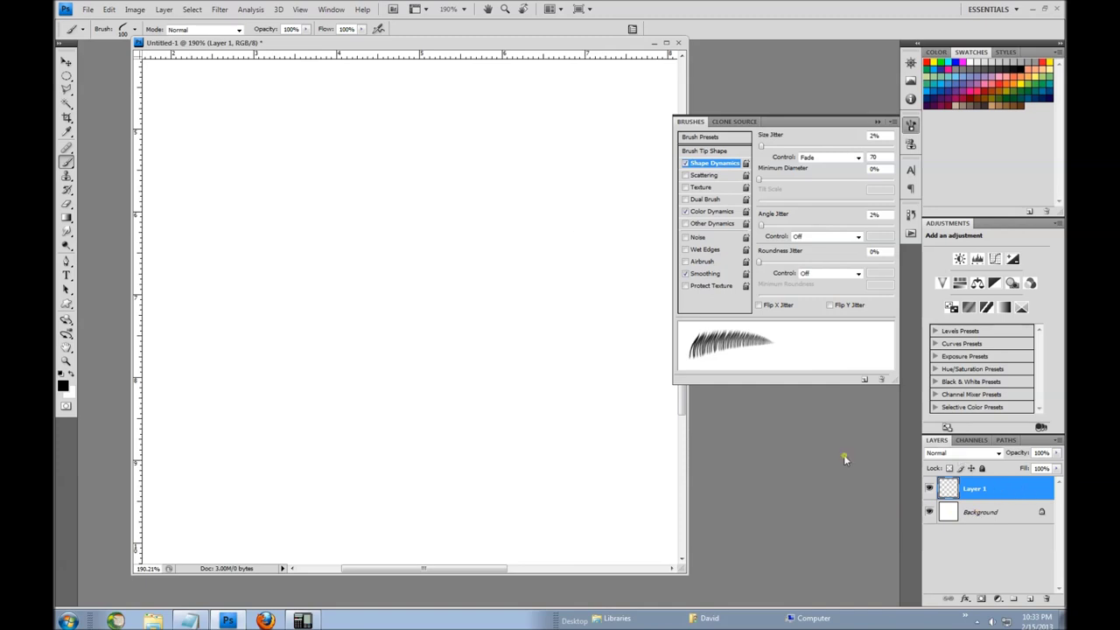
Draw an open arched path across the canvas with the Pen tool and reshape it by moving its two anchor points and curve handle.
{"action": "left_click", "coordinate": [66, 261]}
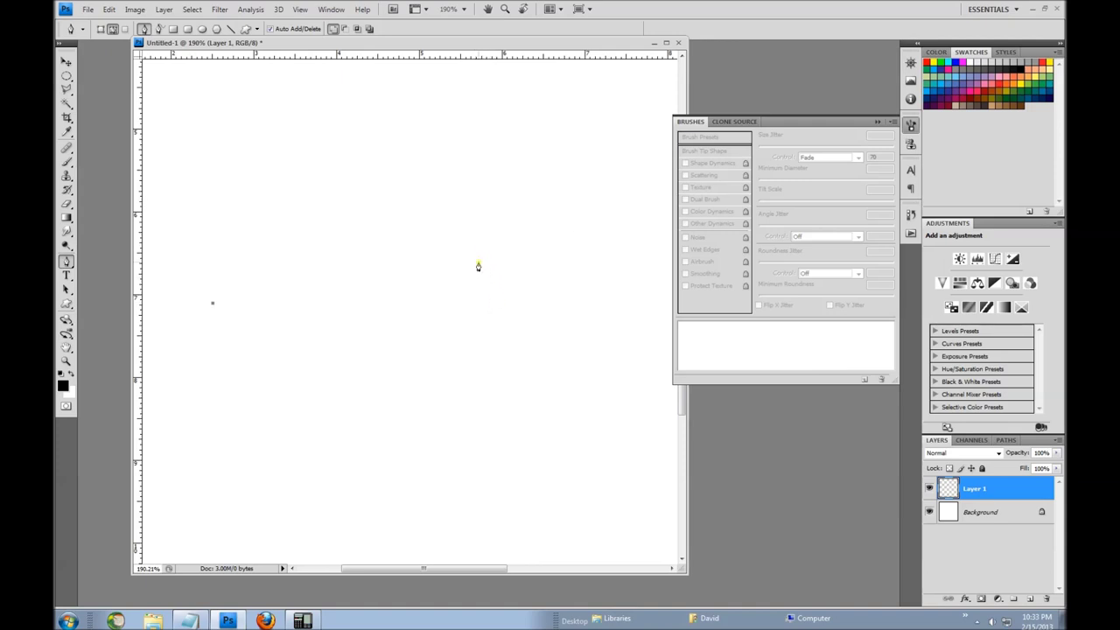
{"action": "left_click_drag", "start_coordinate": [478, 265], "coordinate": [641, 324]}
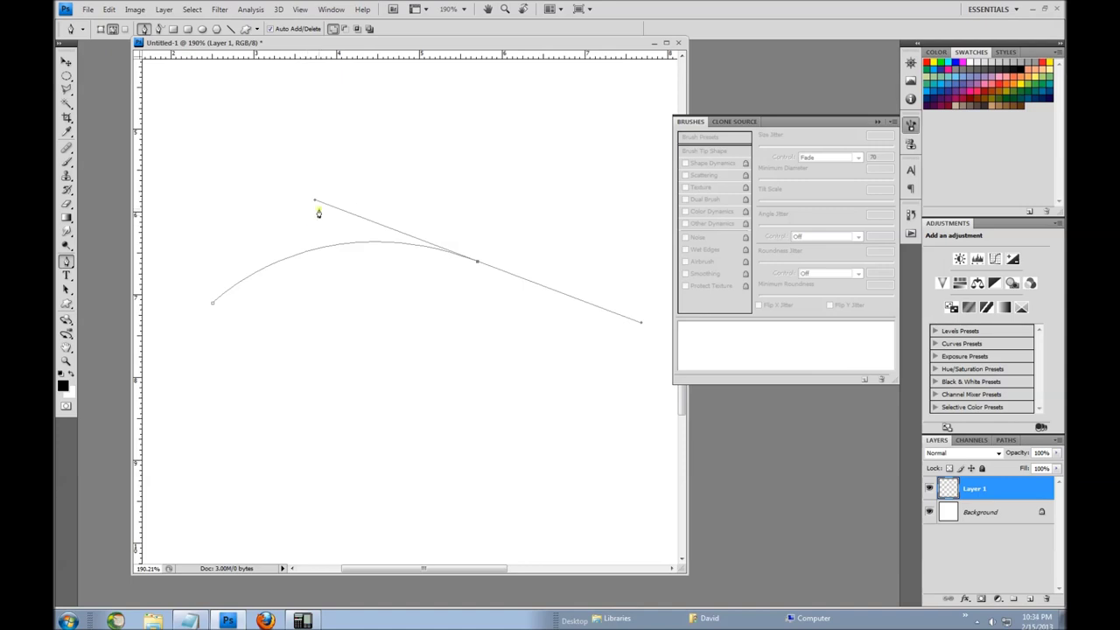
{"action": "left_click_drag", "start_coordinate": [314, 201], "coordinate": [344, 206]}
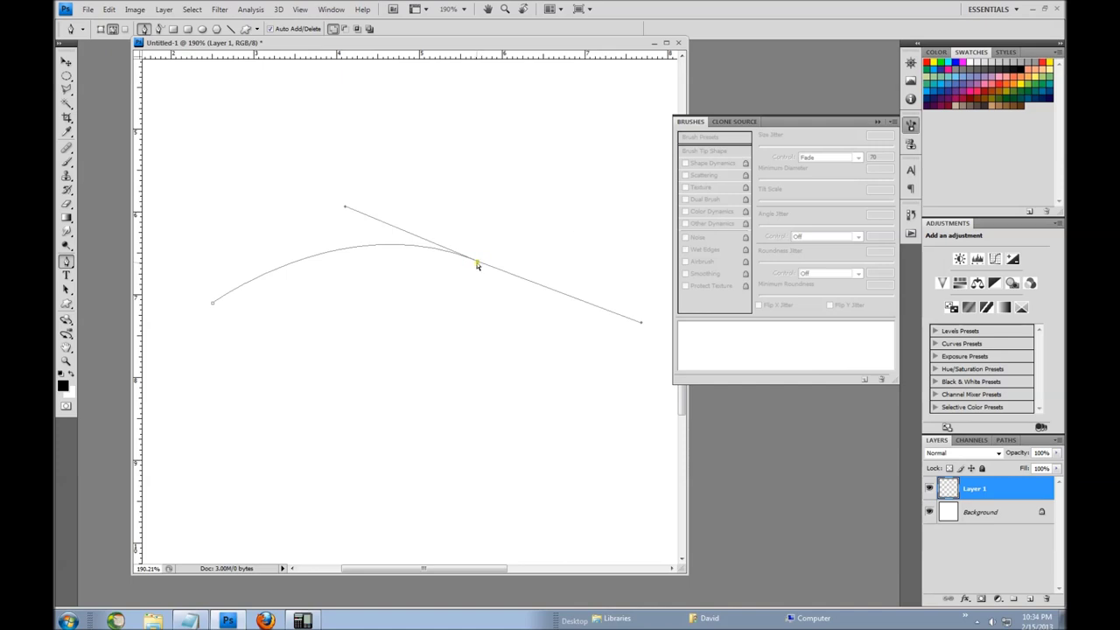
{"action": "left_click_drag", "start_coordinate": [478, 265], "coordinate": [573, 274]}
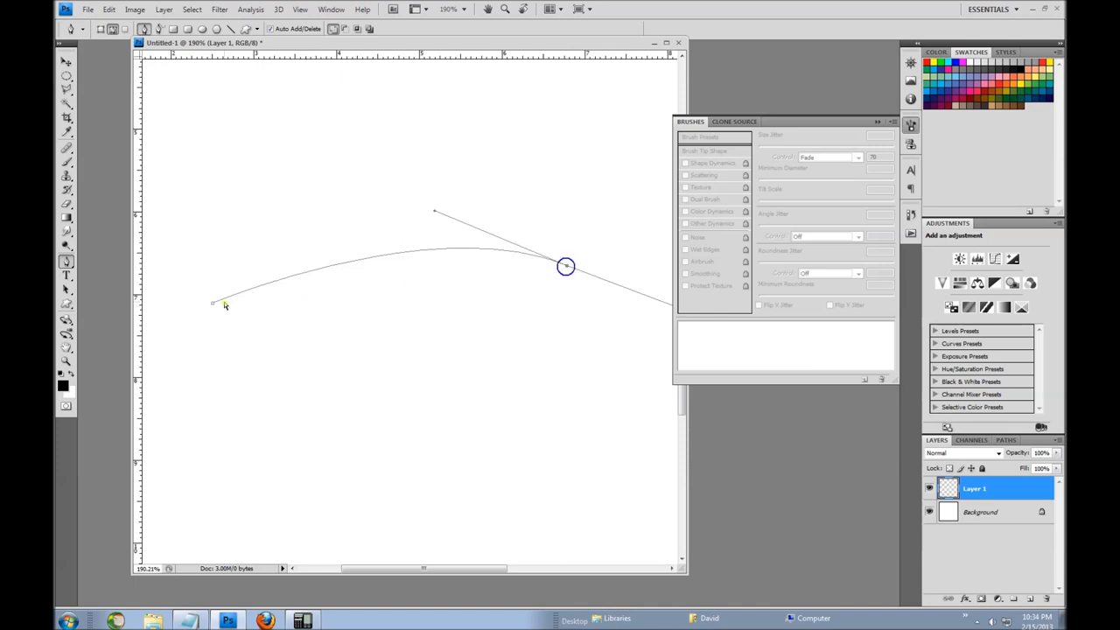
{"action": "left_click_drag", "start_coordinate": [214, 304], "coordinate": [234, 334]}
{"action": "left_click_drag", "start_coordinate": [567, 267], "coordinate": [578, 289]}
{"action": "left_click_drag", "start_coordinate": [437, 236], "coordinate": [410, 189]}
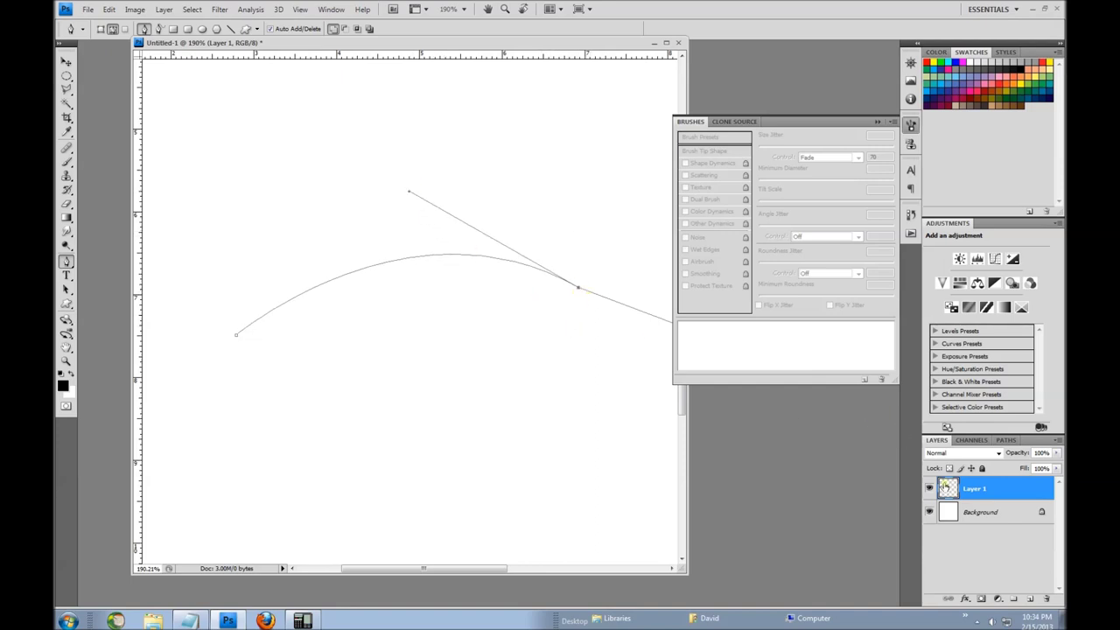
Stroke the work path with the Brush, leaving Simulate Pressure off, and undo that stroke.
{"action": "left_click", "coordinate": [1006, 440]}
{"action": "left_click", "coordinate": [959, 459]}
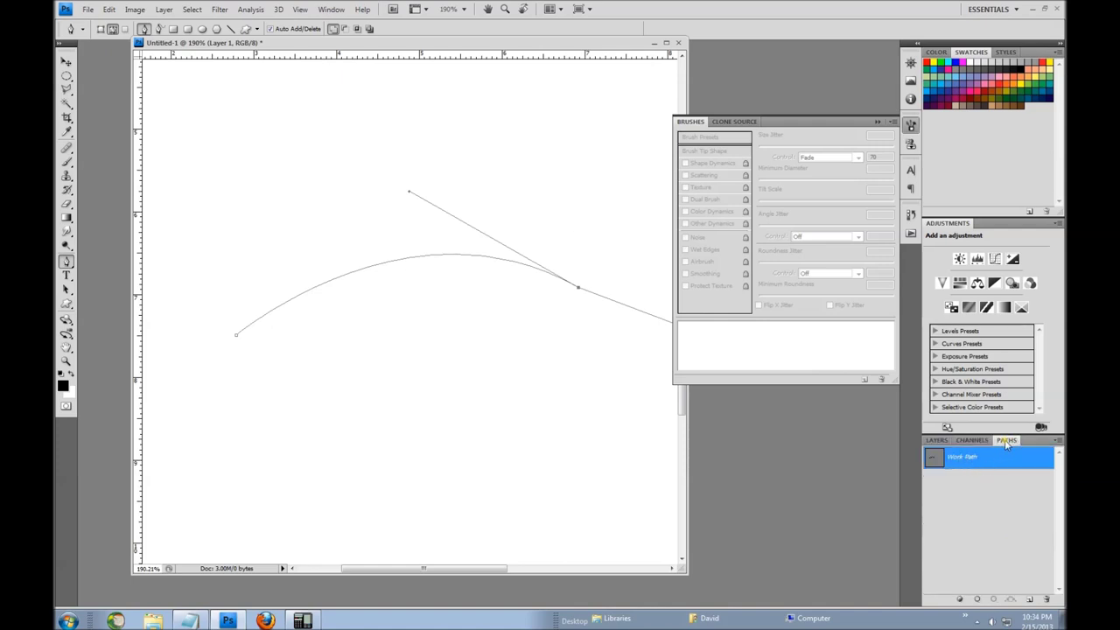
{"action": "left_click", "coordinate": [991, 461]}
{"action": "right_click", "coordinate": [993, 459]}
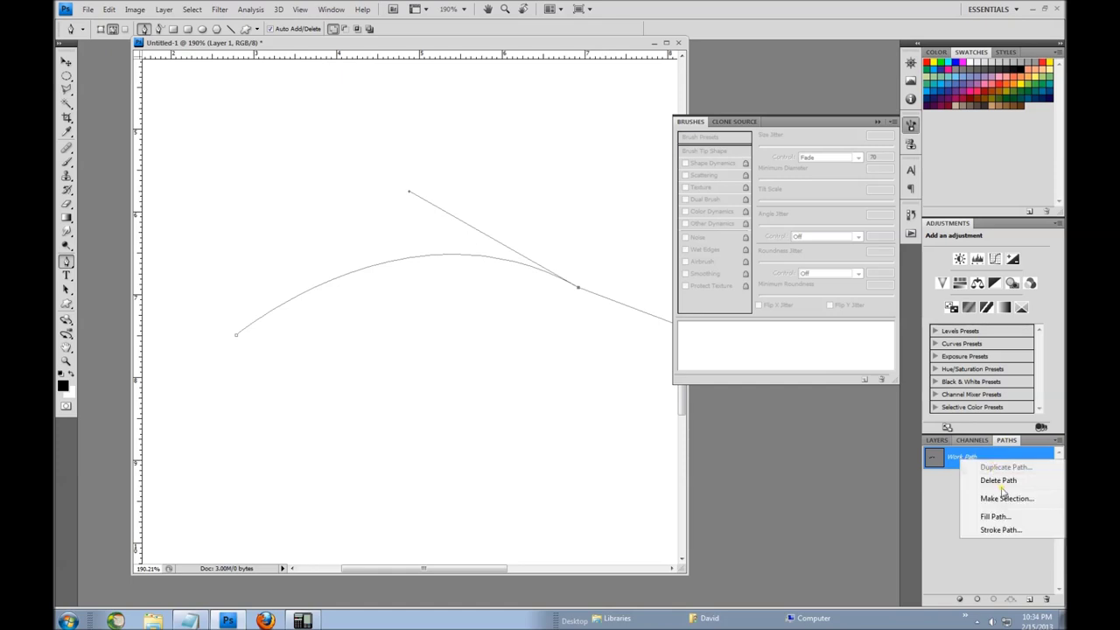
{"action": "left_click", "coordinate": [1000, 531]}
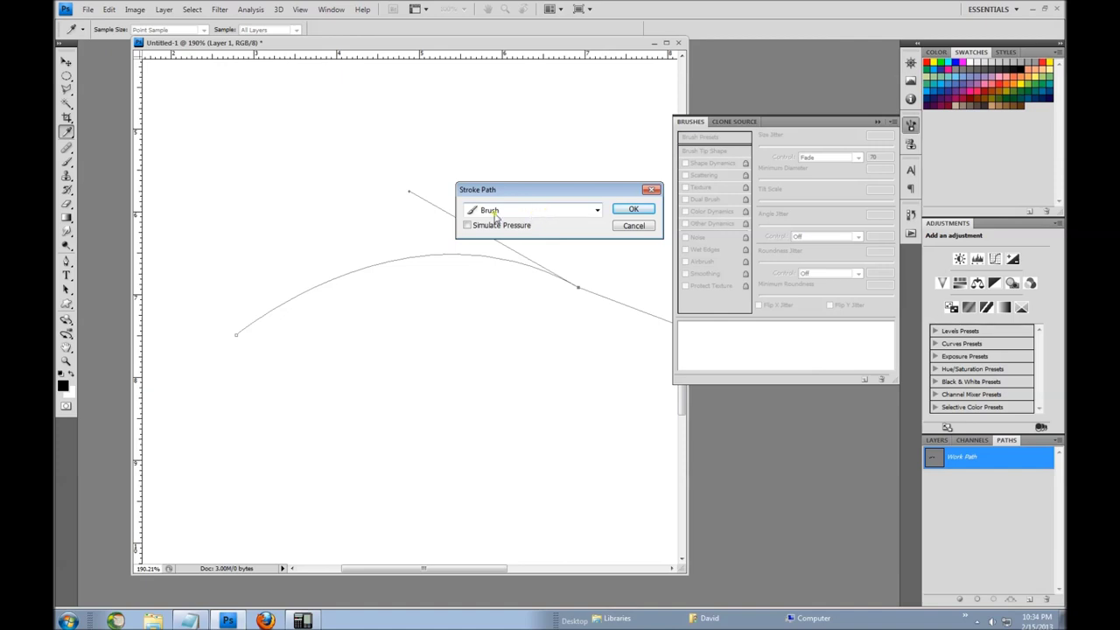
{"action": "left_click", "coordinate": [637, 211]}
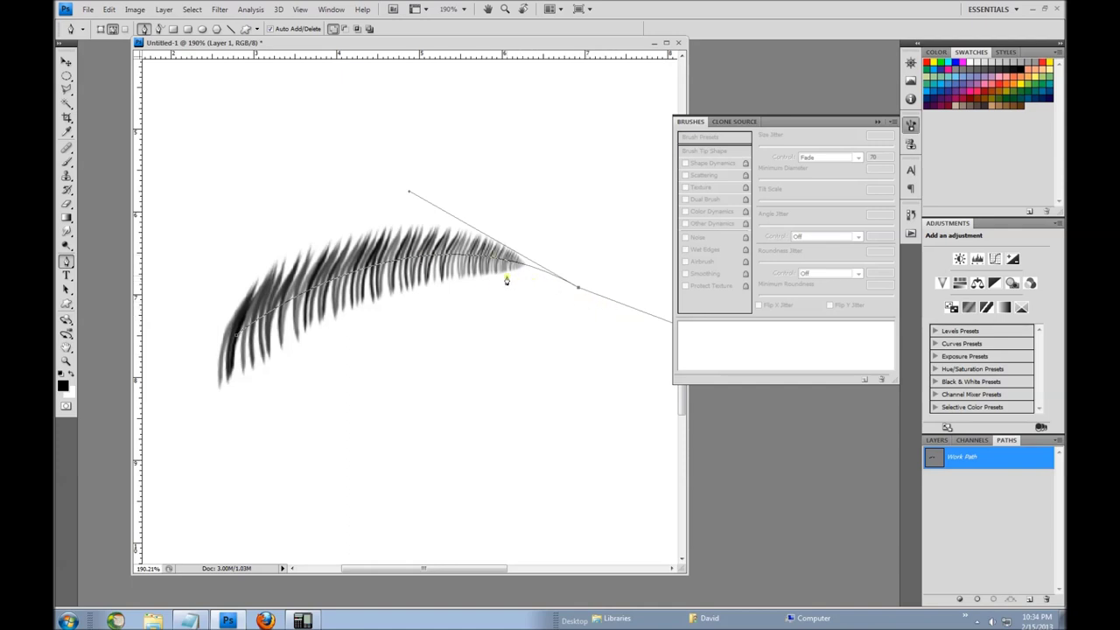
{"action": "key", "text": "ctrl+z"}
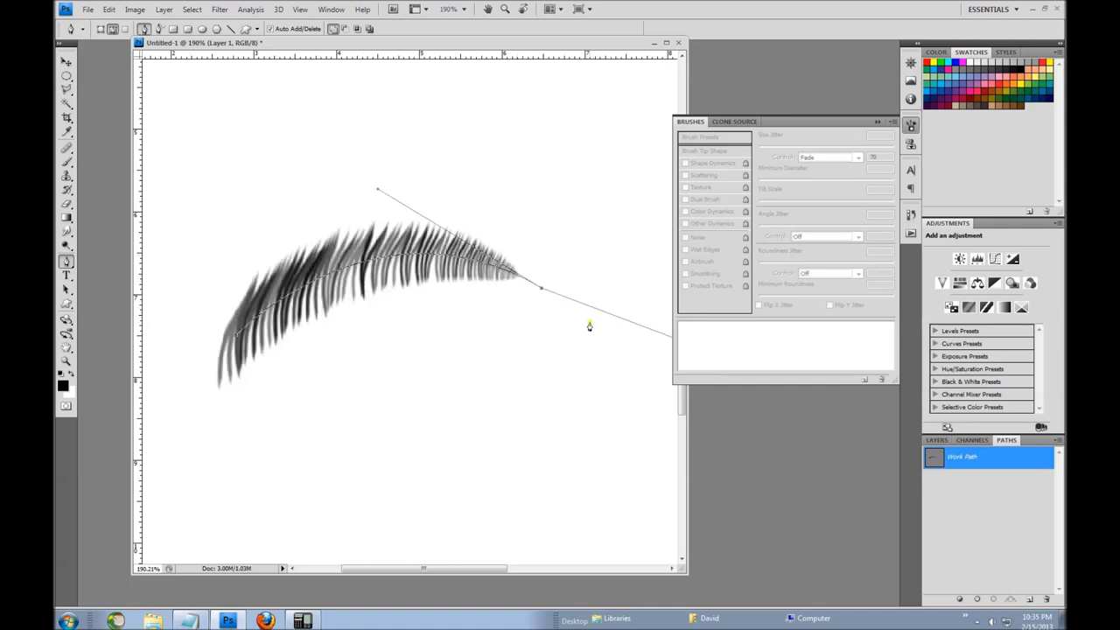
Create a new empty path to hide the work path's outline, and inspect the stroked hairs up close.
{"action": "left_click", "coordinate": [1031, 602]}
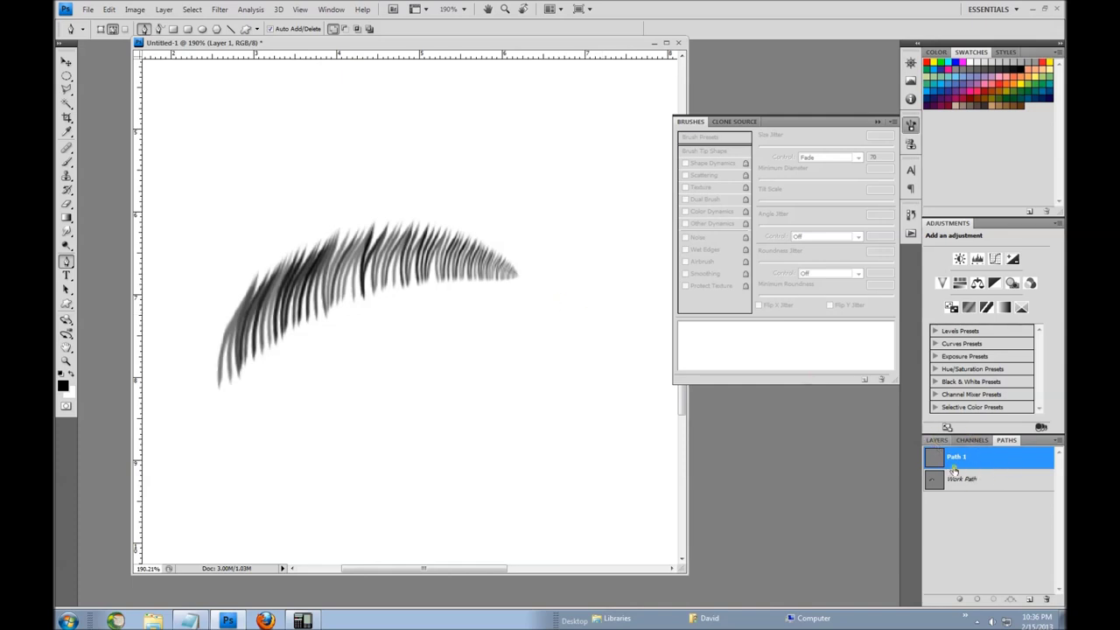
{"action": "scroll", "coordinate": [328, 305], "scroll_direction": "up", "scroll_amount": 2}
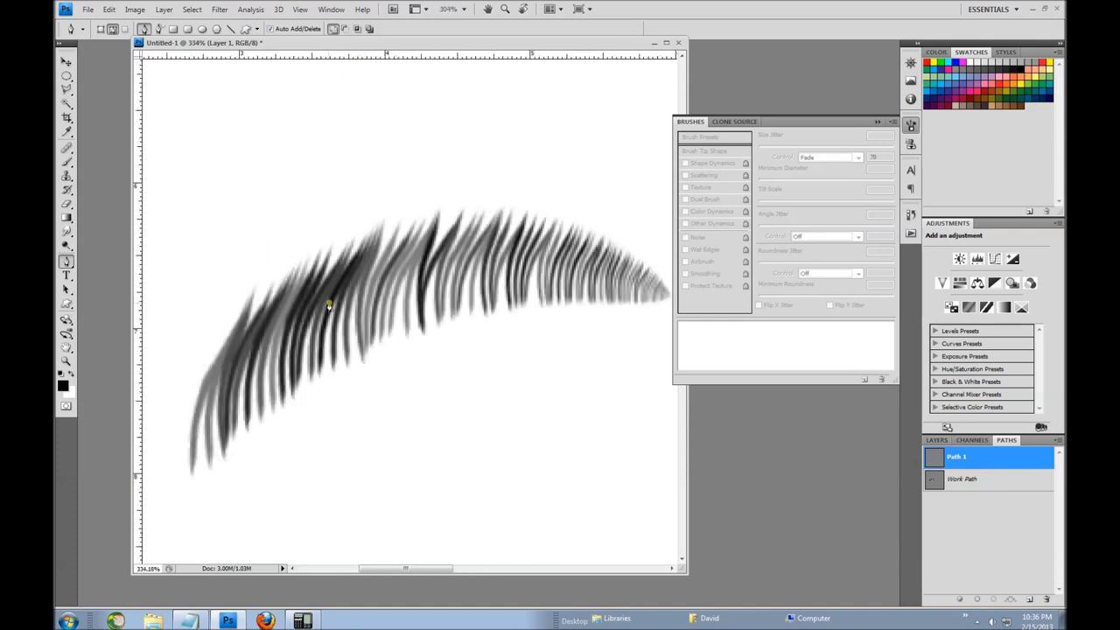
{"action": "scroll", "coordinate": [329, 306], "scroll_direction": "down", "scroll_amount": 1}
{"action": "scroll", "coordinate": [332, 312], "scroll_direction": "down", "scroll_amount": 1}
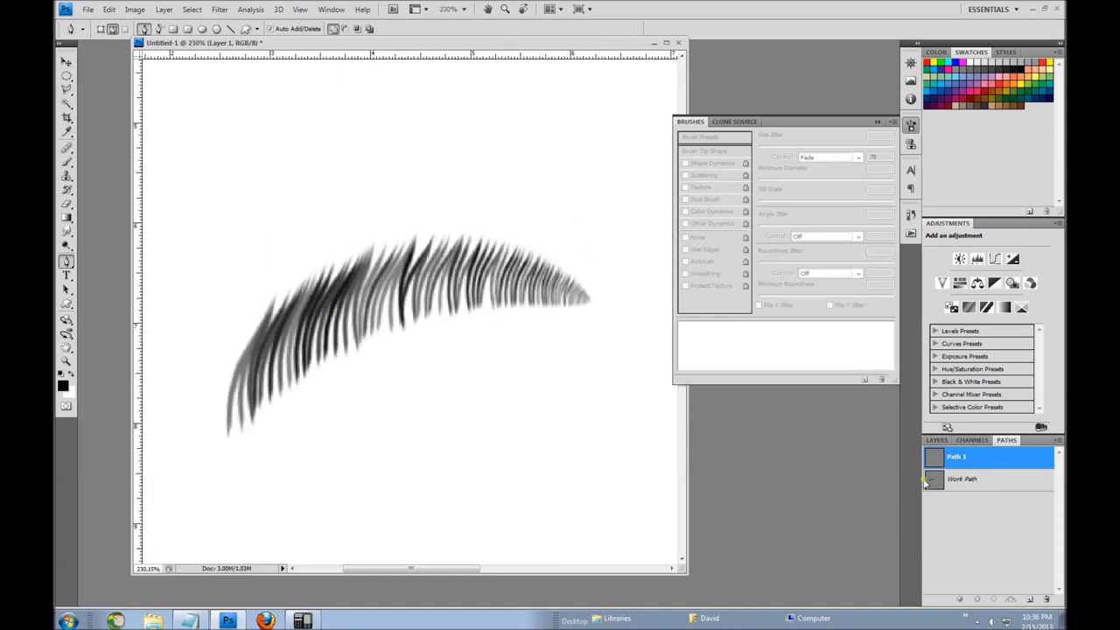
Stroke the work path again with the Brush to thicken the eyebrow, activate Path 1 to hide the outline, and return to the layers.
{"action": "left_click", "coordinate": [985, 486]}
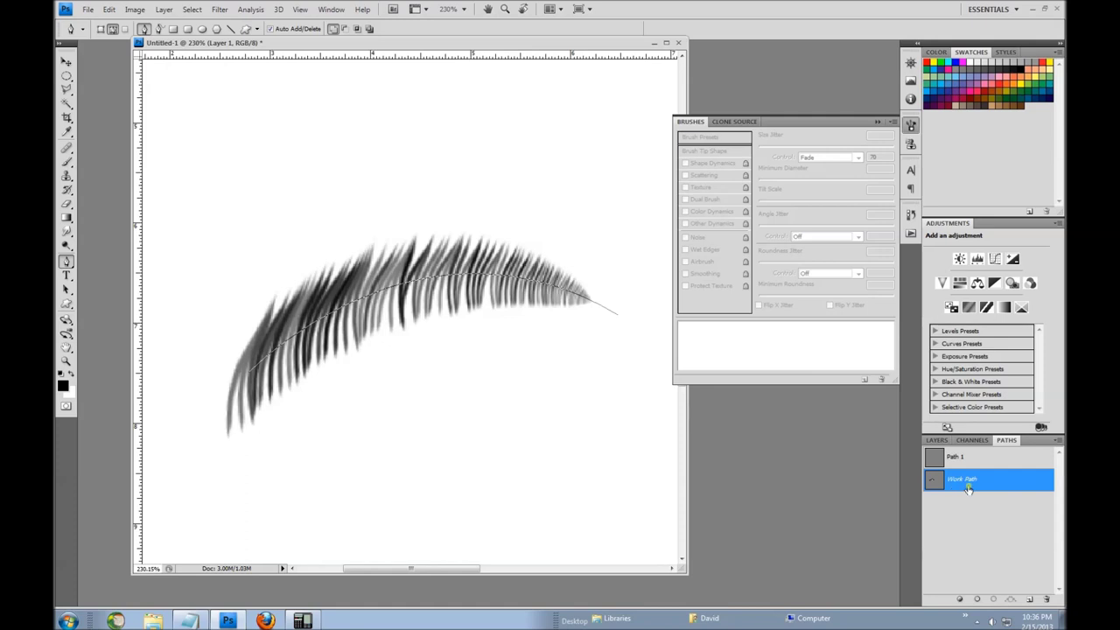
{"action": "right_click", "coordinate": [992, 487]}
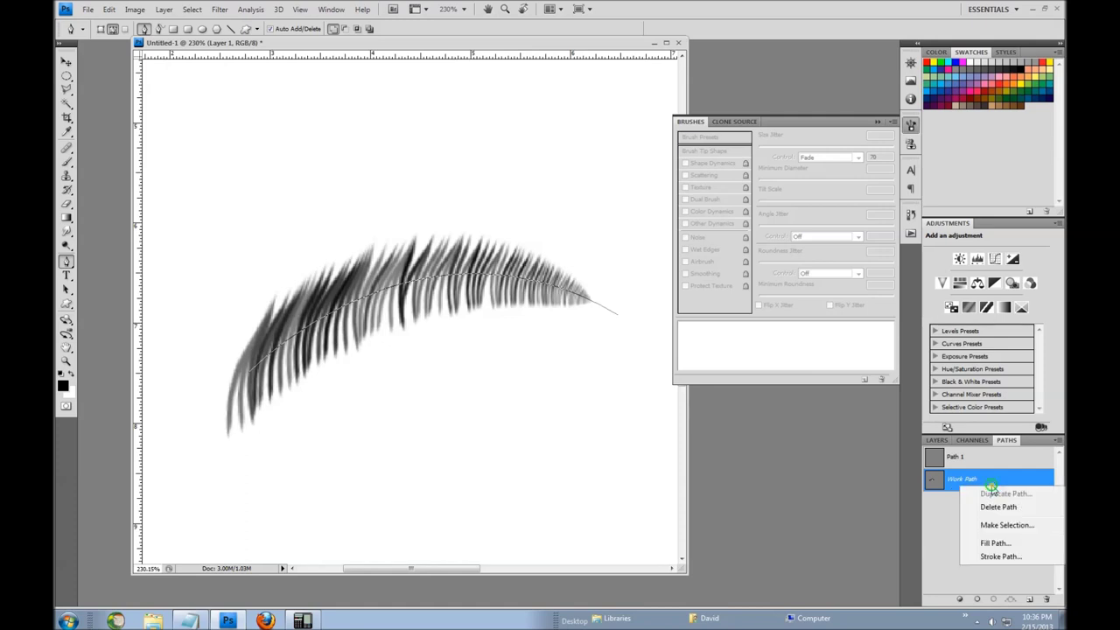
{"action": "left_click", "coordinate": [1001, 556]}
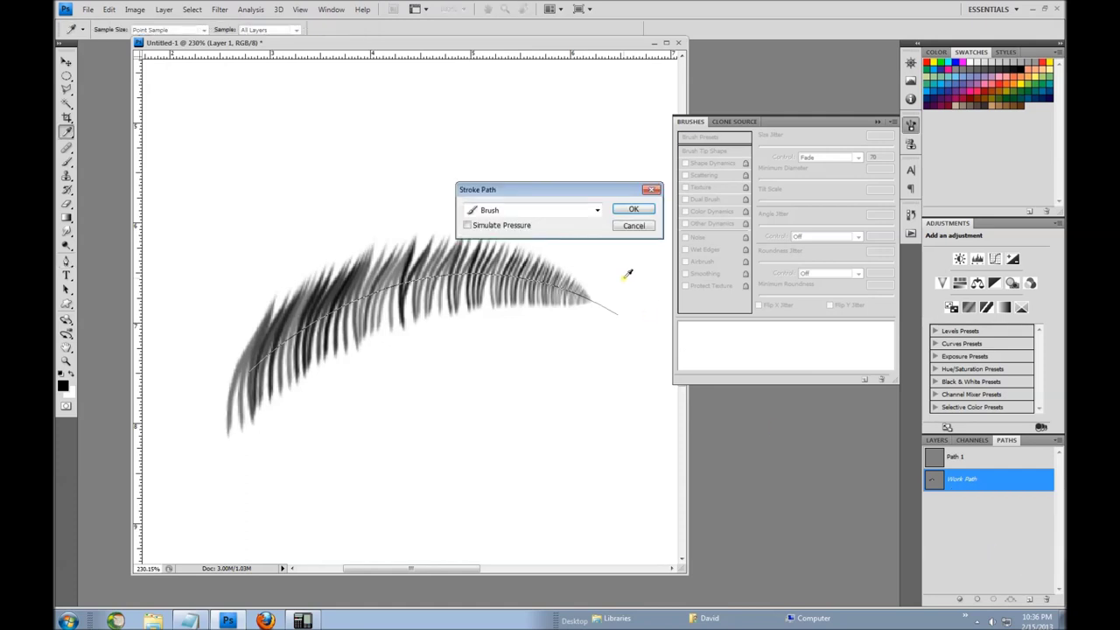
{"action": "left_click", "coordinate": [633, 212]}
{"action": "key", "text": "p"}
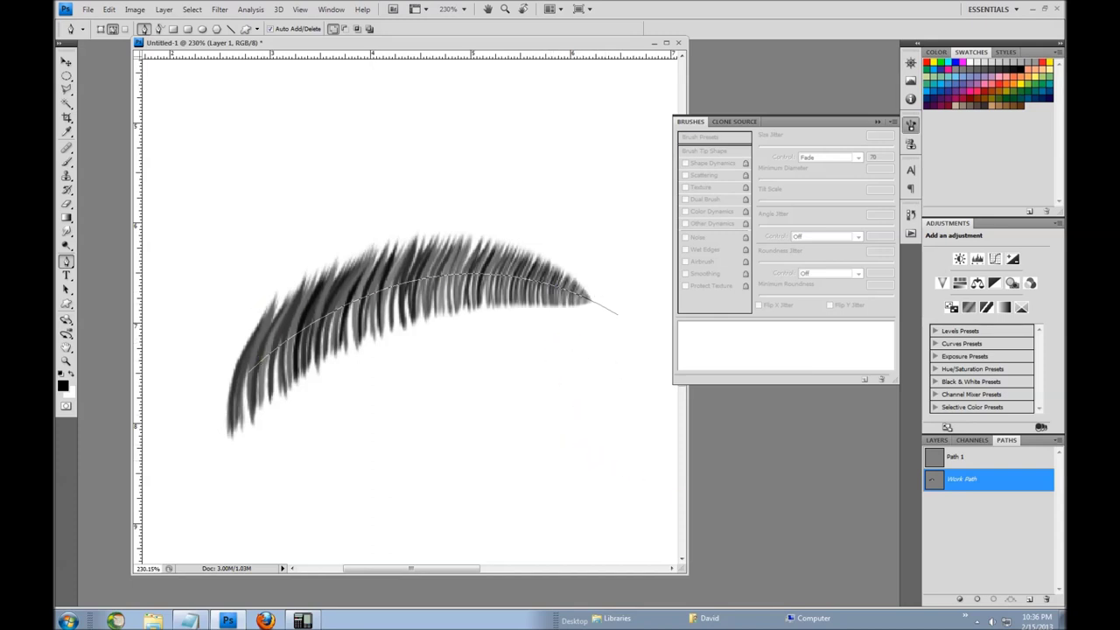
{"action": "left_click", "coordinate": [984, 459]}
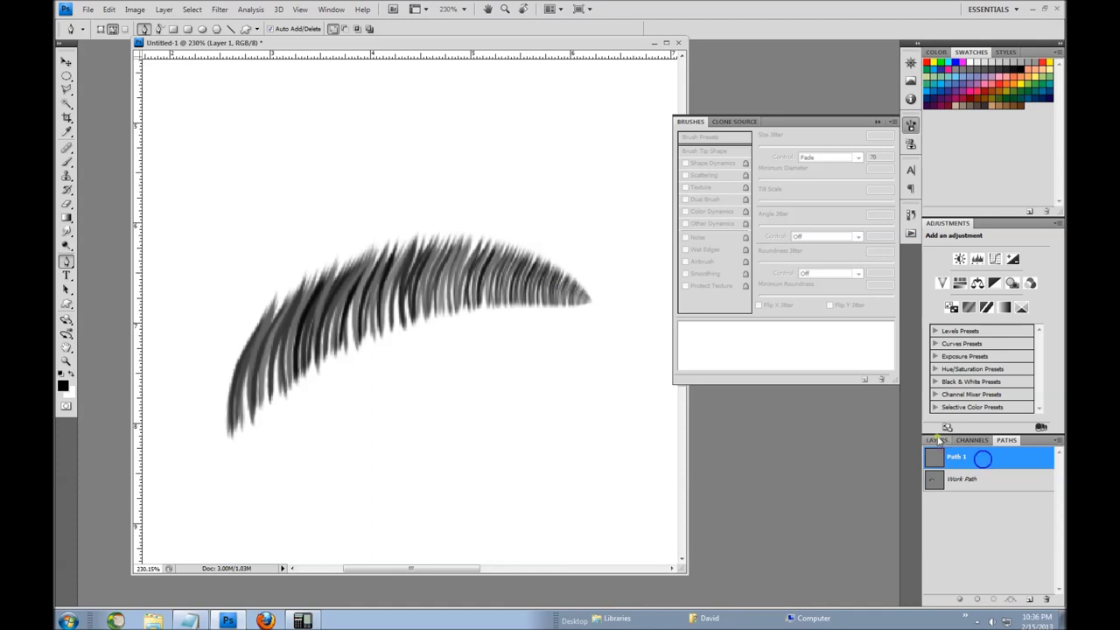
{"action": "left_click", "coordinate": [940, 441]}
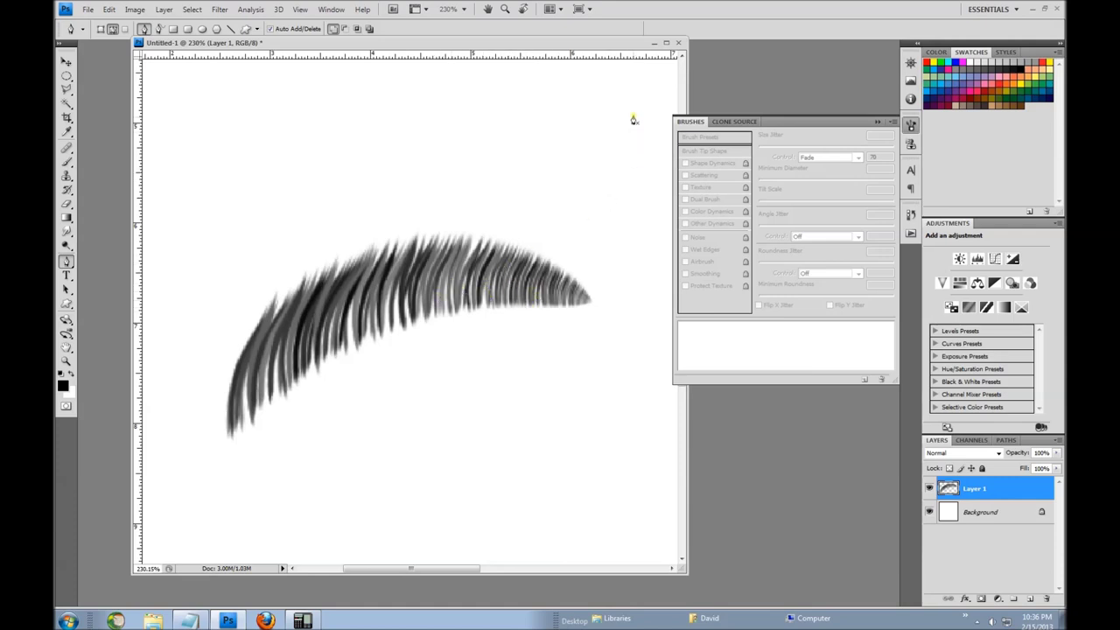
Move the eyebrow document window toward the centre of the workspace and collapse the brush settings that cover it.
{"action": "mouse_move", "coordinate": [356, 43]}
{"action": "left_mouse_down"}
{"action": "mouse_move", "coordinate": [555, 94]}
{"action": "mouse_move", "coordinate": [503, 63]}
{"action": "left_mouse_up"}
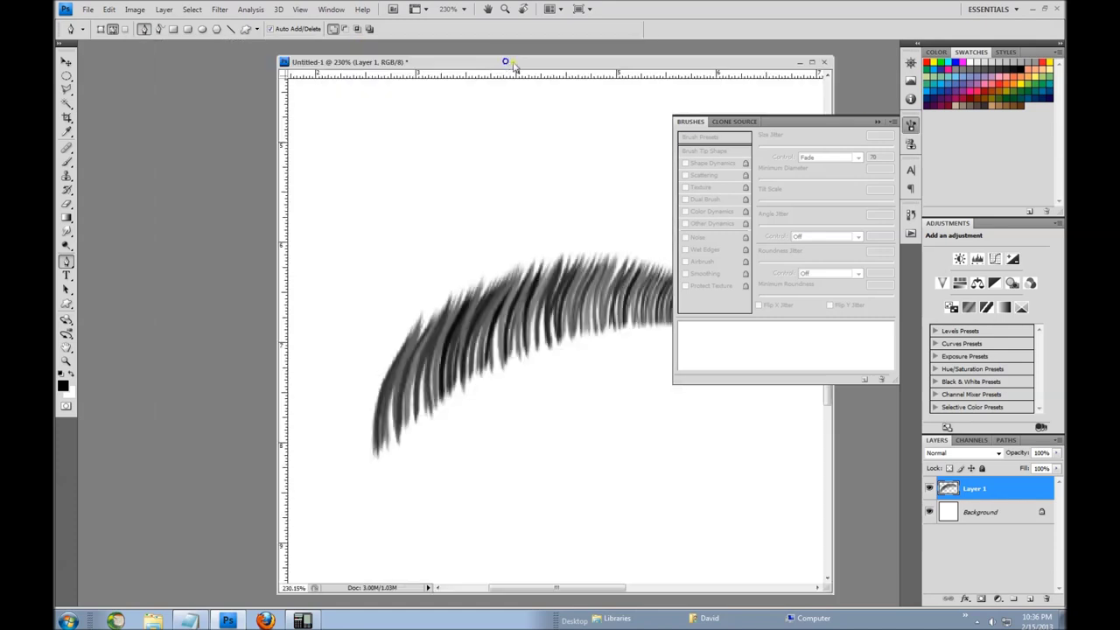
{"action": "left_click", "coordinate": [891, 123]}
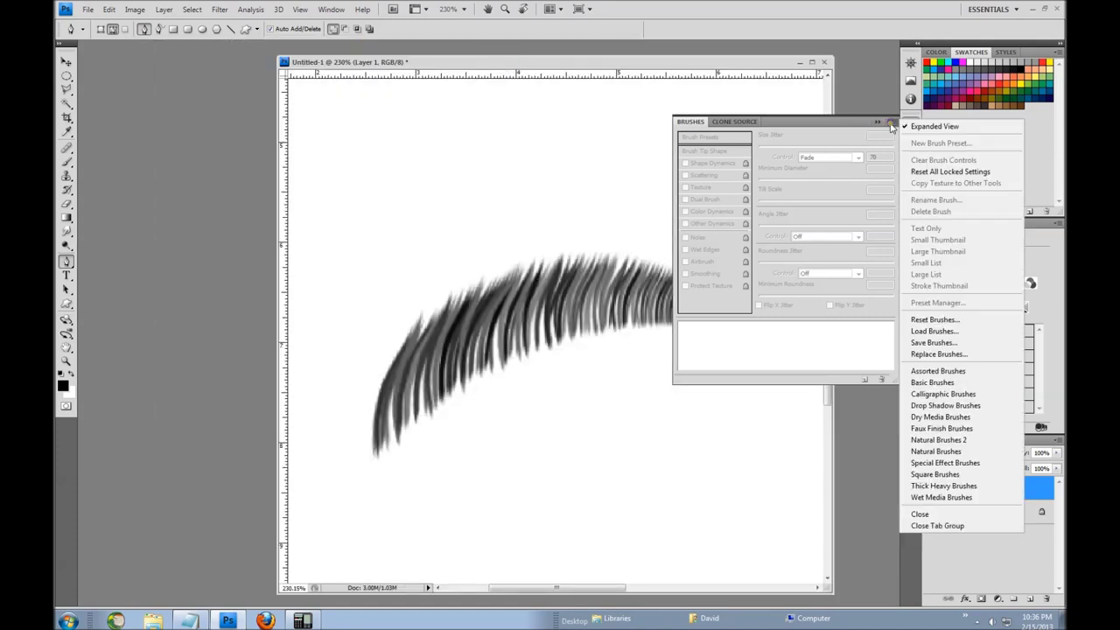
{"action": "left_click", "coordinate": [883, 122]}
{"action": "left_click", "coordinate": [878, 122]}
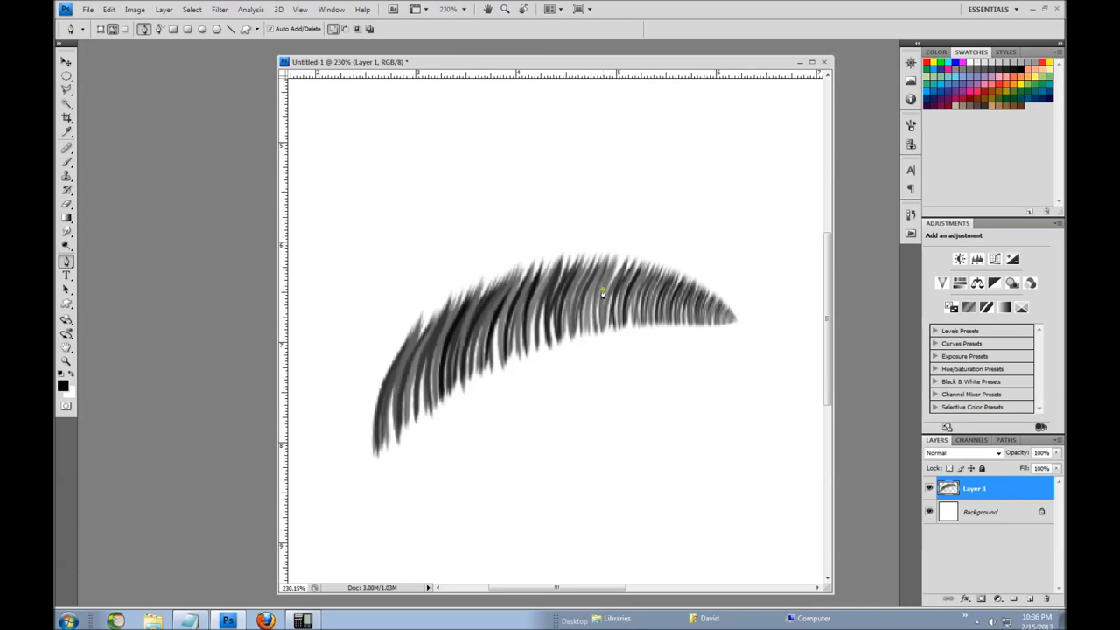
Open the head template file "av Head w skin texture and Bump map 1024.psd" from the Eye Brow Tutorial folder.
{"action": "left_click", "coordinate": [85, 10]}
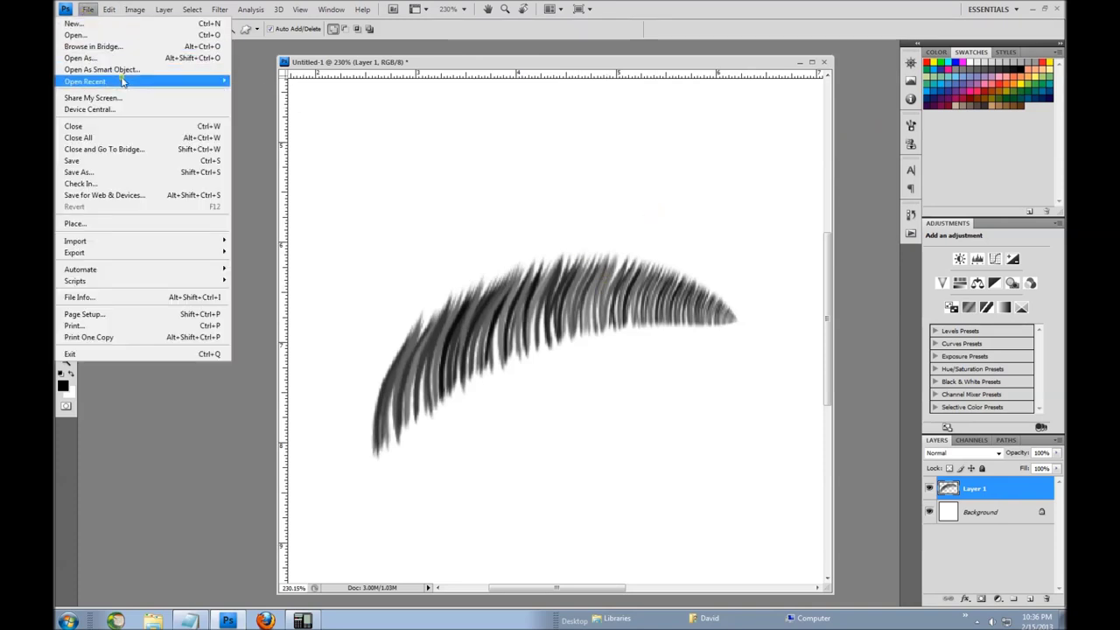
{"action": "left_click", "coordinate": [75, 35]}
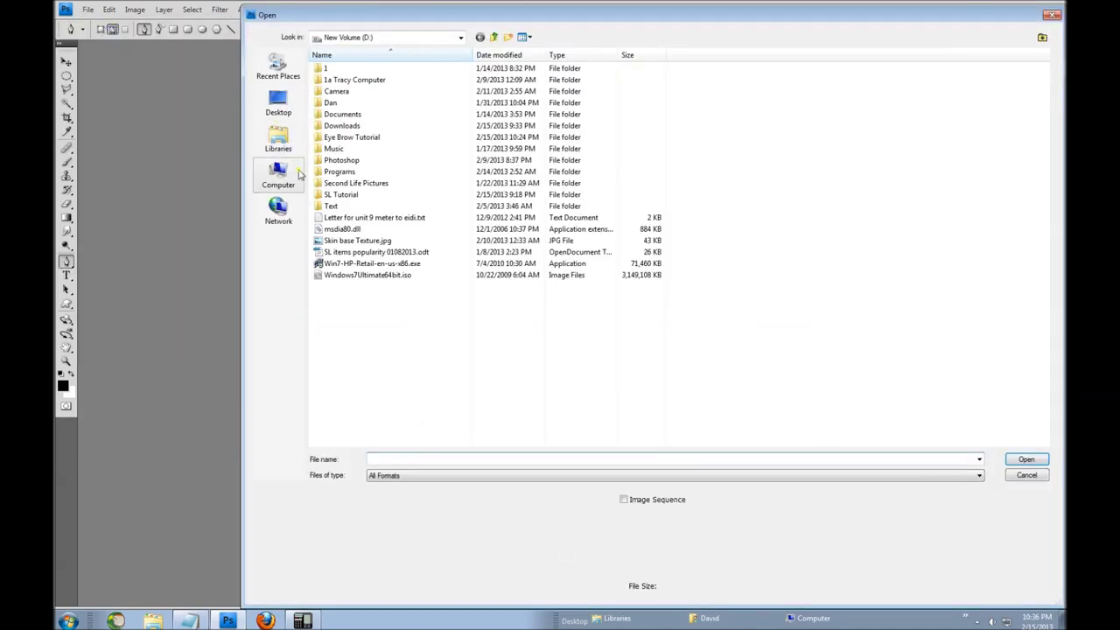
{"action": "double_click", "coordinate": [350, 137]}
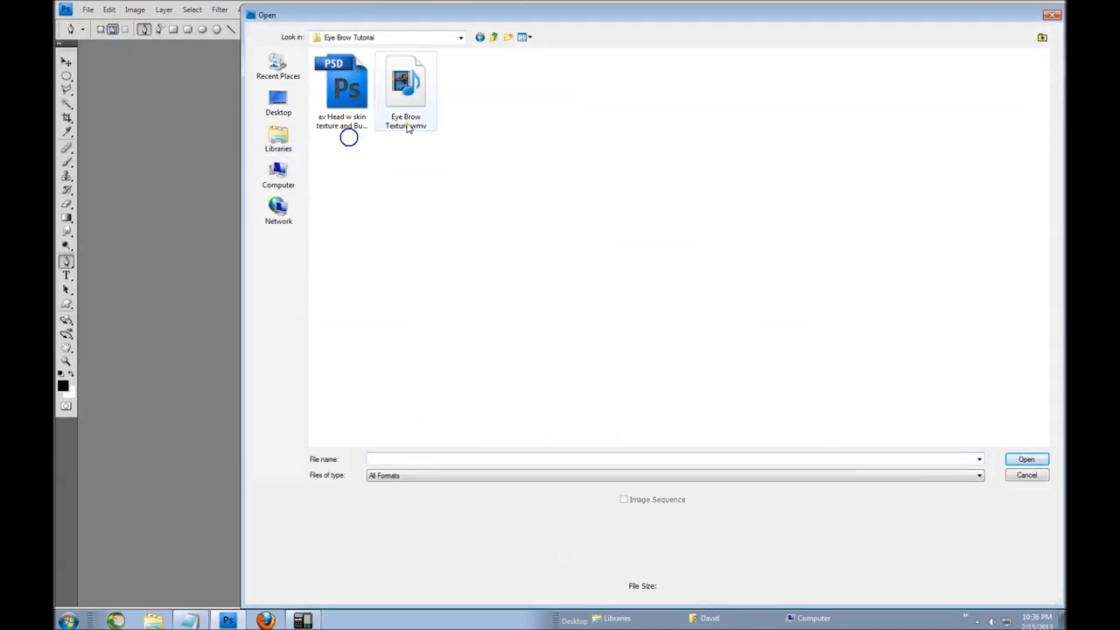
{"action": "double_click", "coordinate": [356, 89]}
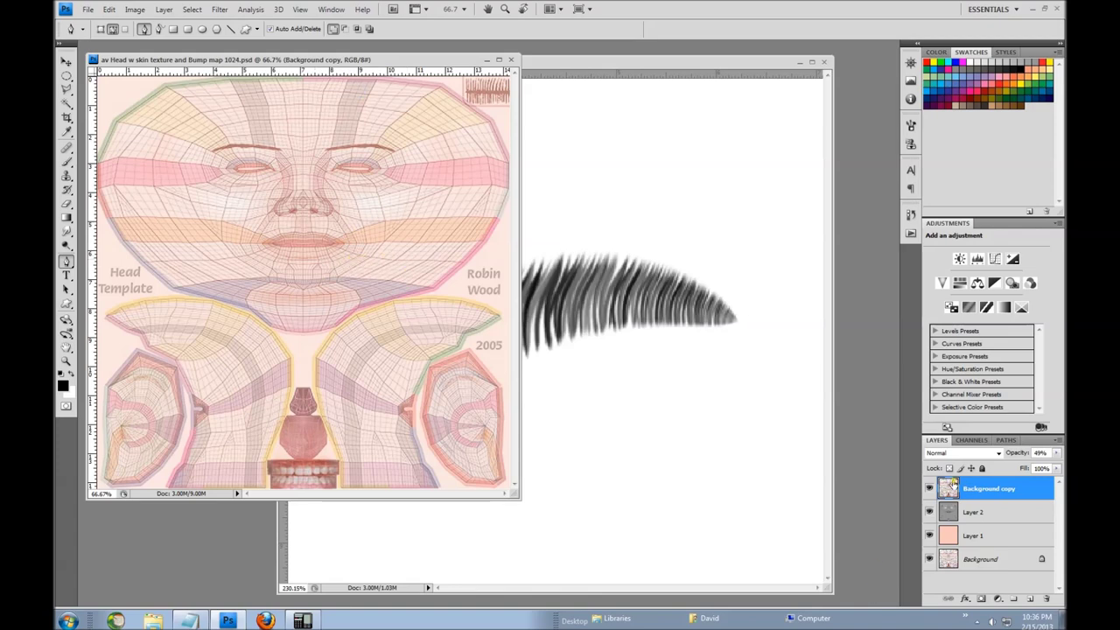
Hide Background copy, Layer 2 and Layer 1 to view the base head template, and look at the tutorial web addresses in Notepad.
{"action": "left_click", "coordinate": [930, 489]}
{"action": "left_click", "coordinate": [929, 512]}
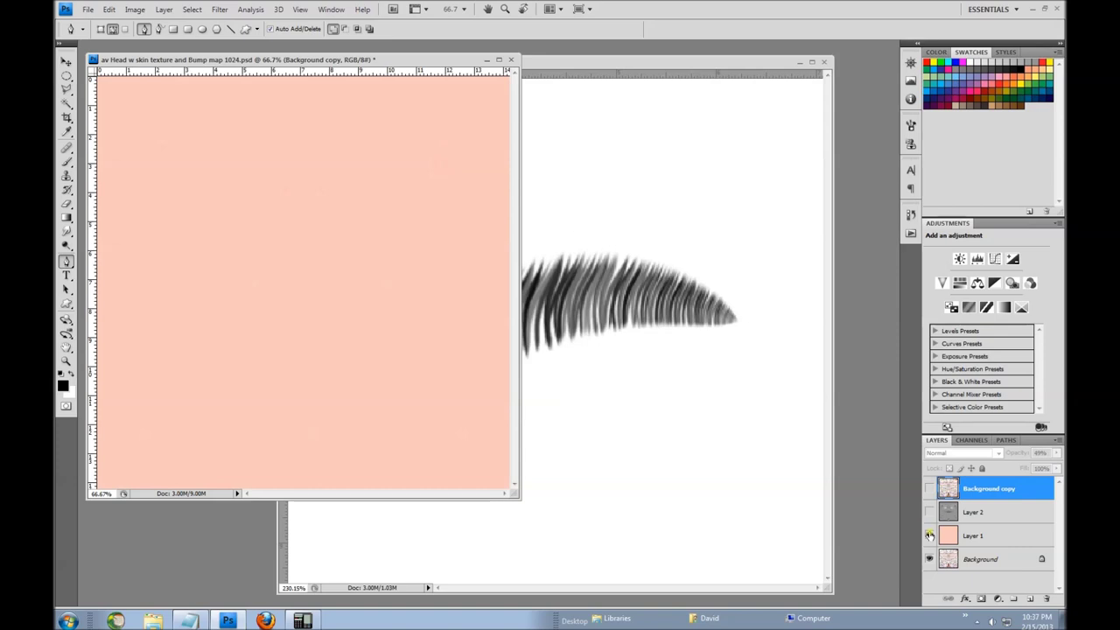
{"action": "left_click", "coordinate": [929, 533]}
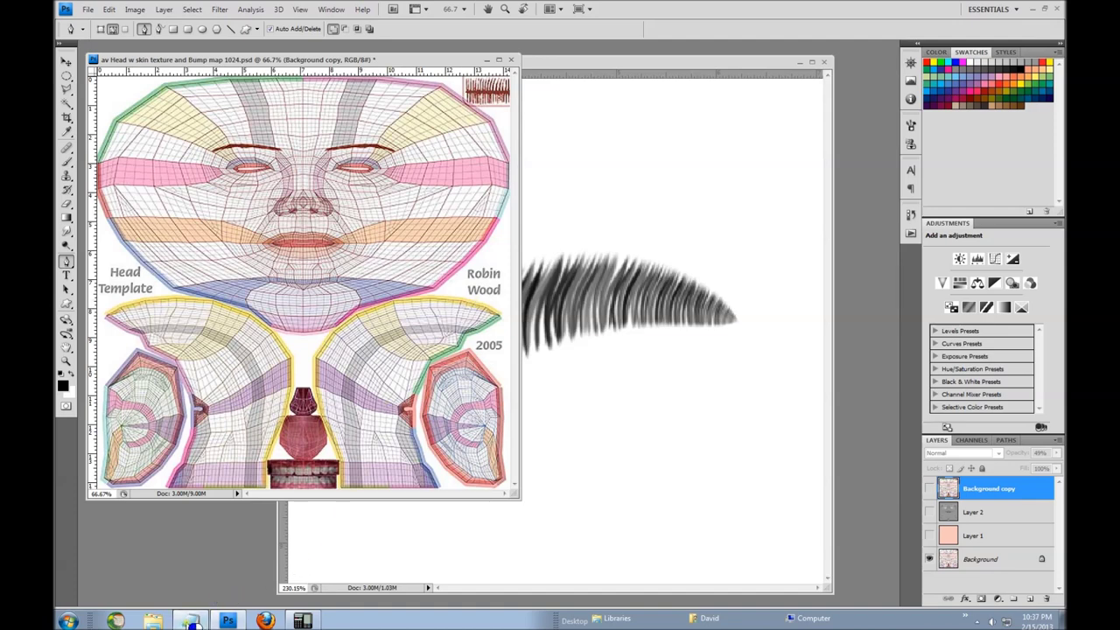
{"action": "left_click", "coordinate": [189, 621]}
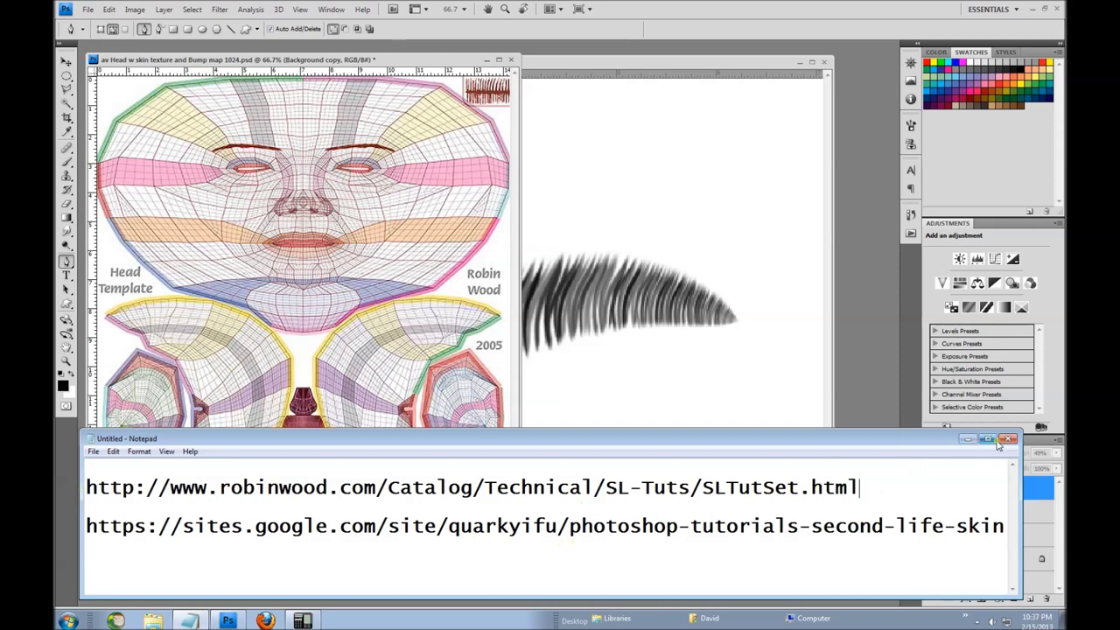
{"action": "left_click", "coordinate": [971, 440]}
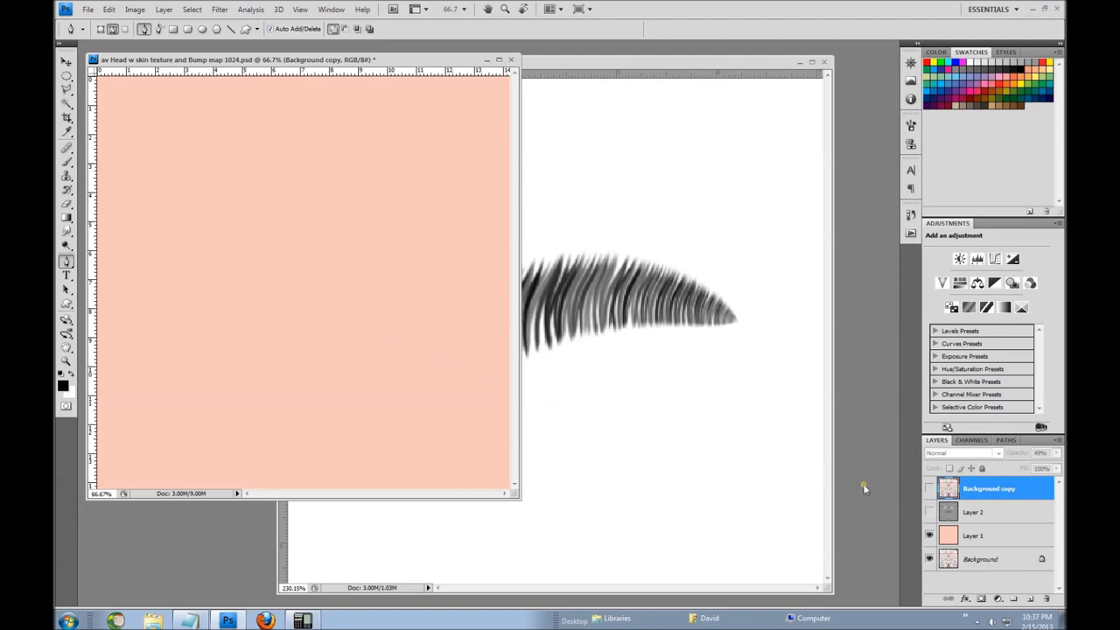
Make the skin layers and the semi-transparent Background copy visible again in the head template.
{"action": "left_click", "coordinate": [930, 513]}
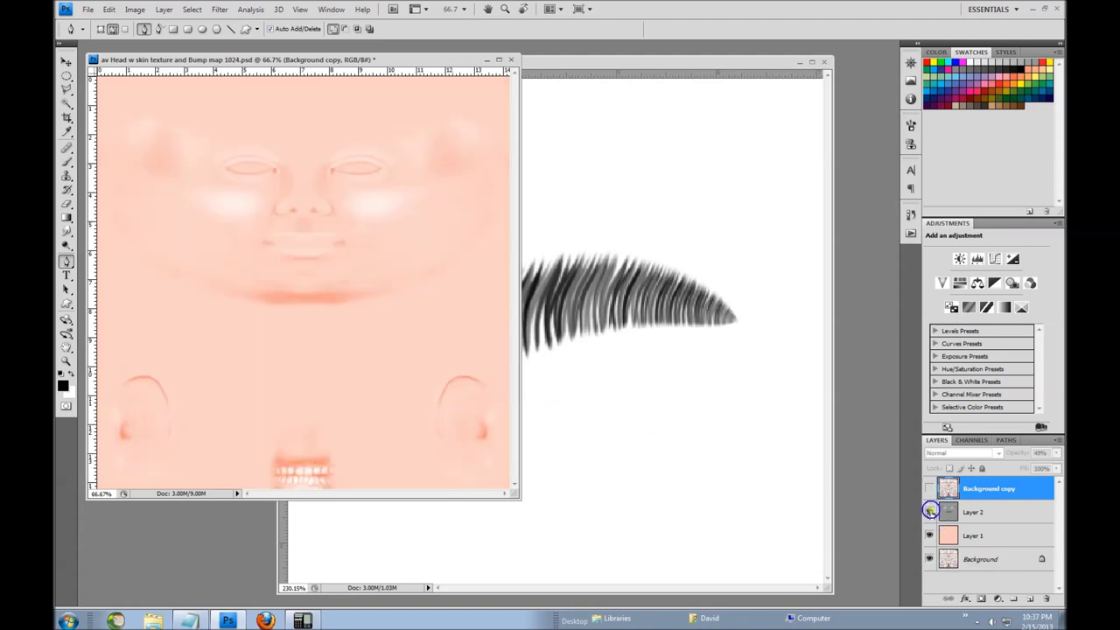
{"action": "left_click", "coordinate": [987, 516]}
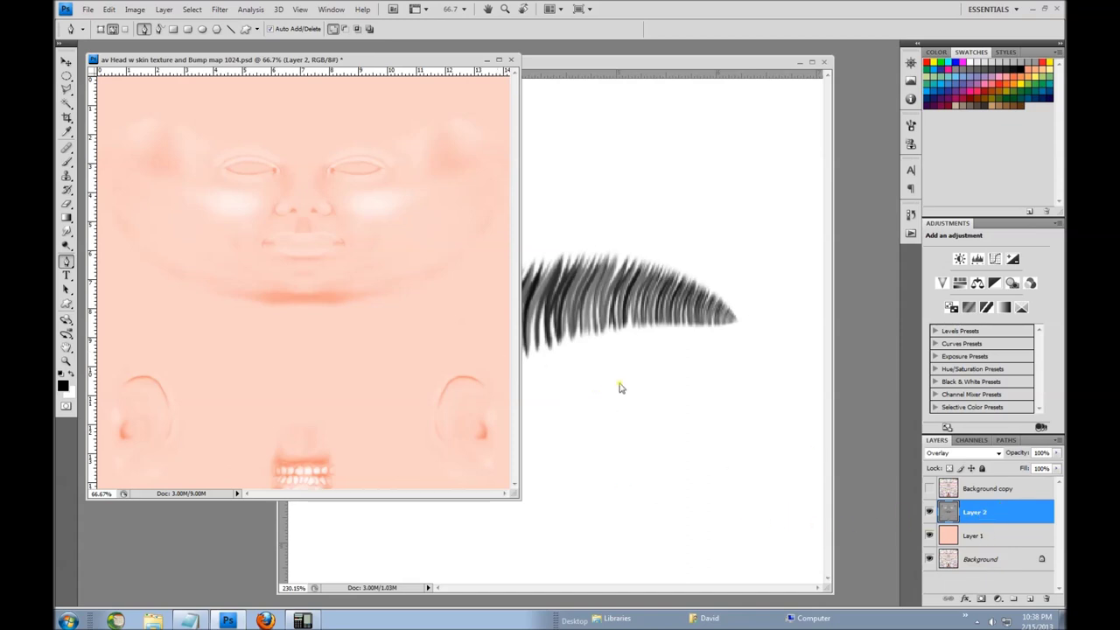
{"action": "left_click", "coordinate": [930, 489]}
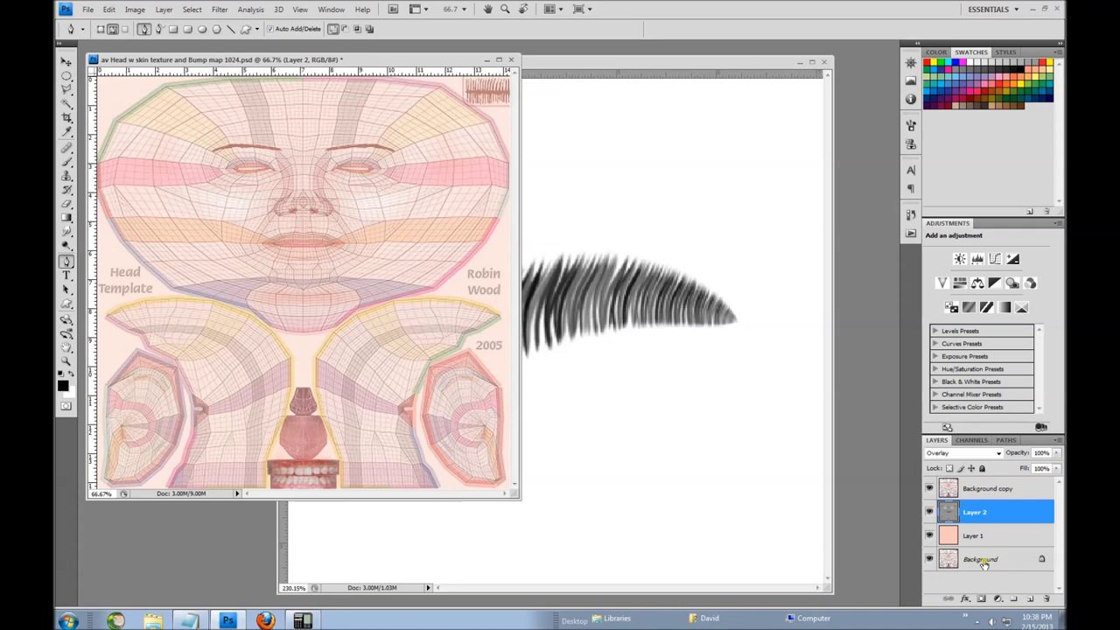
Copy the eyebrow layer from Untitled-1 into the head template, directly above Layer 2.
{"action": "left_click", "coordinate": [993, 492]}
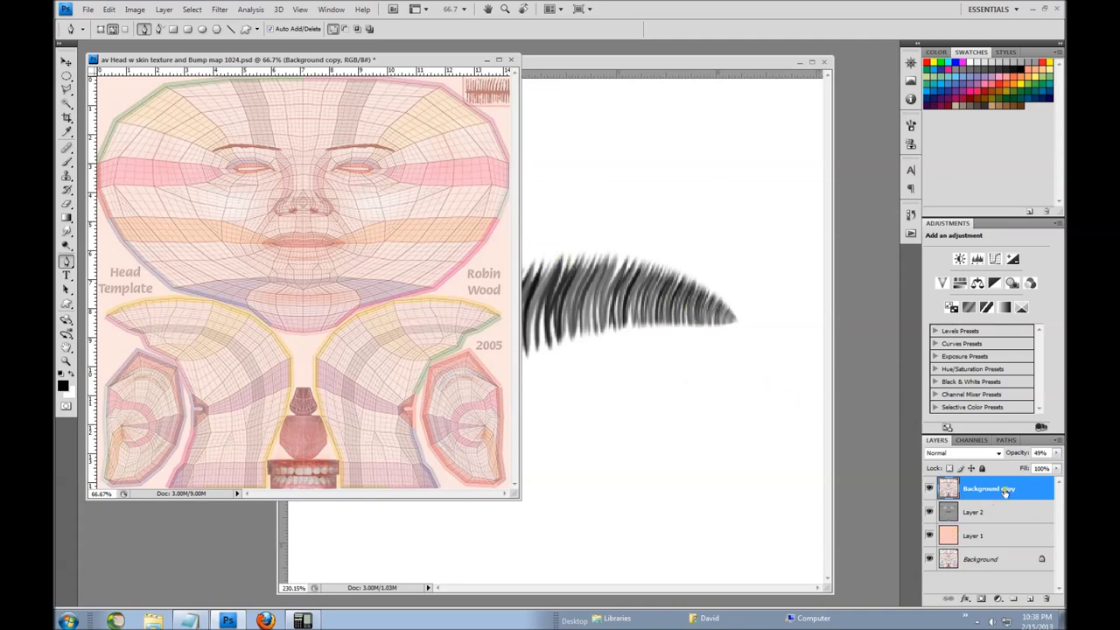
{"action": "left_click", "coordinate": [1012, 512]}
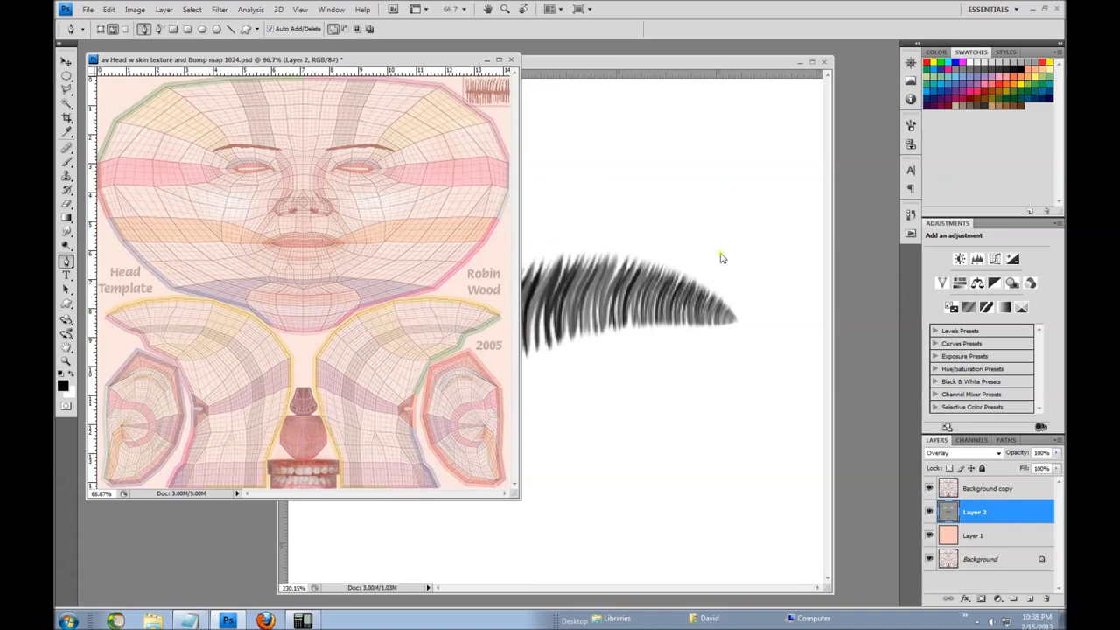
{"action": "left_click", "coordinate": [693, 68]}
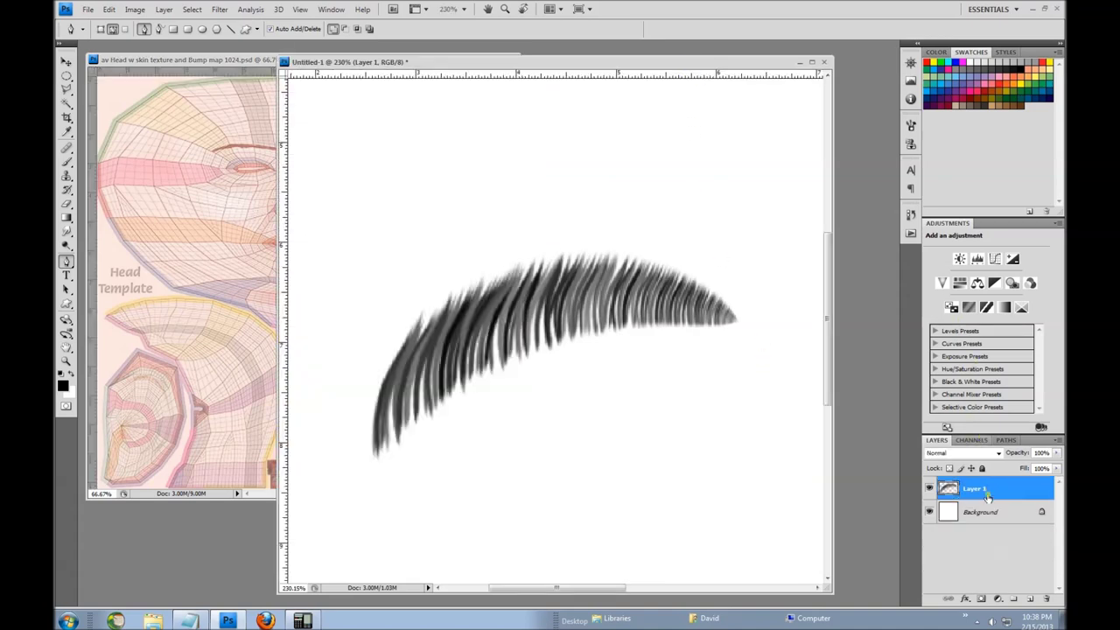
{"action": "left_click_drag", "start_coordinate": [227, 260], "coordinate": [219, 250]}
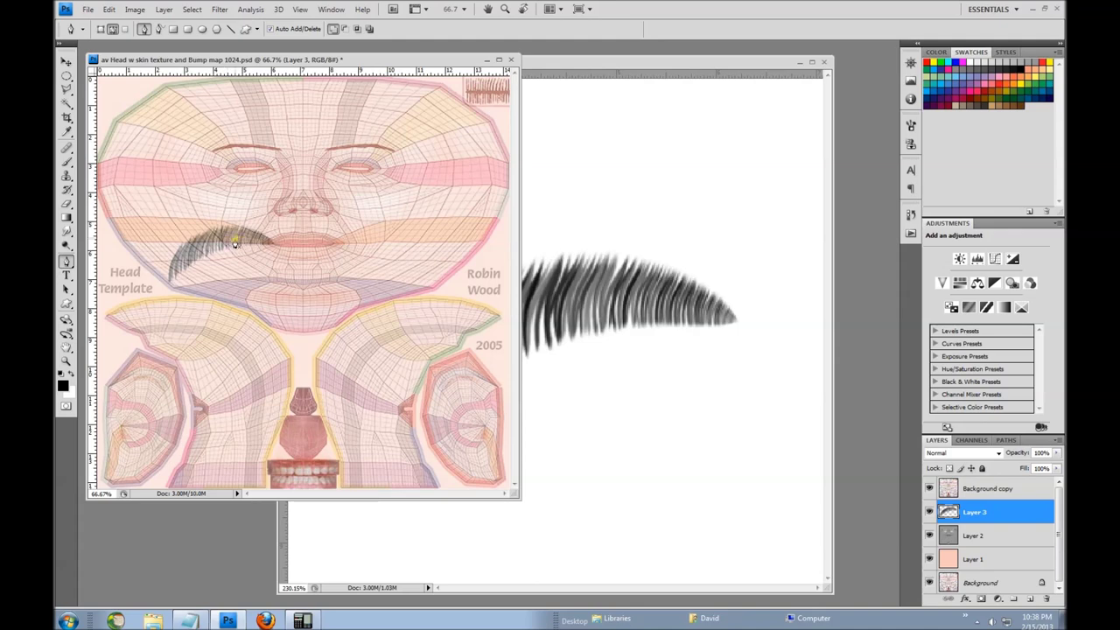
Move the eyebrow to the cheek on the template's right half, and bring the head template window to the centre of the workspace.
{"action": "left_click", "coordinate": [66, 60]}
{"action": "left_click_drag", "start_coordinate": [231, 242], "coordinate": [395, 212]}
{"action": "left_click_drag", "start_coordinate": [393, 65], "coordinate": [635, 110]}
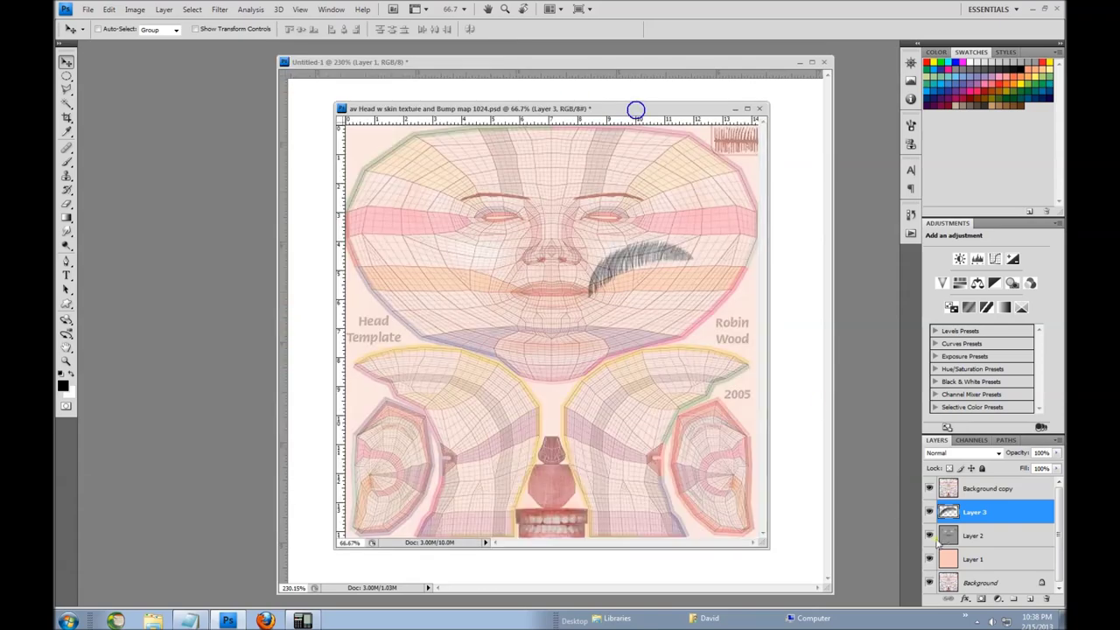
Check the eyebrow with the Background copy overlay hidden and shown, adjust that overlay's opacity, and reselect the eyebrow layer.
{"action": "left_click", "coordinate": [929, 488]}
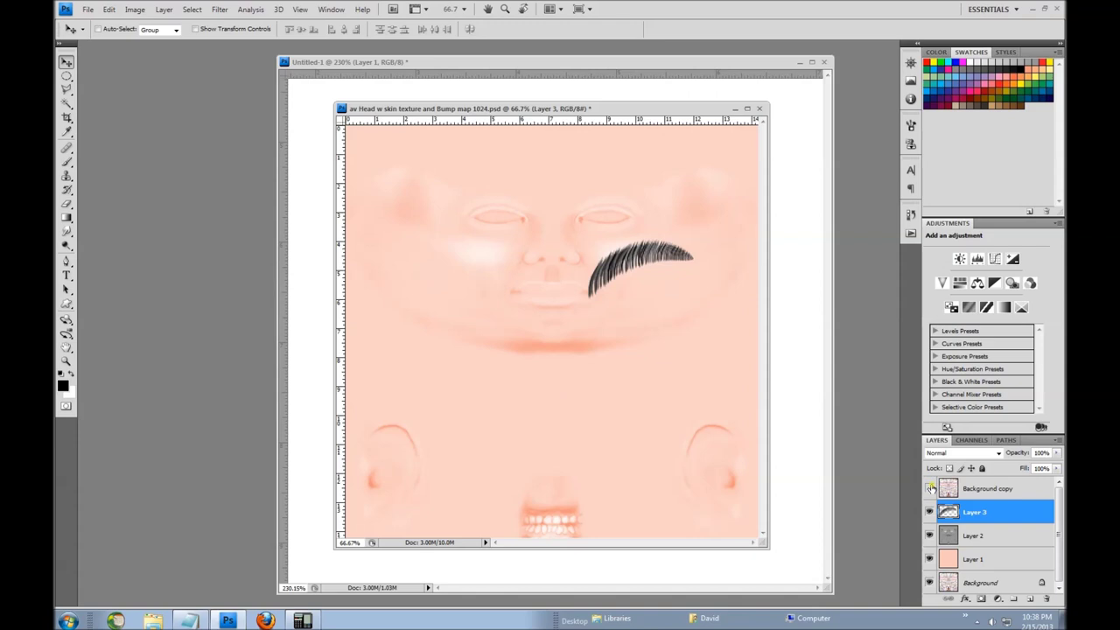
{"action": "left_click", "coordinate": [930, 488]}
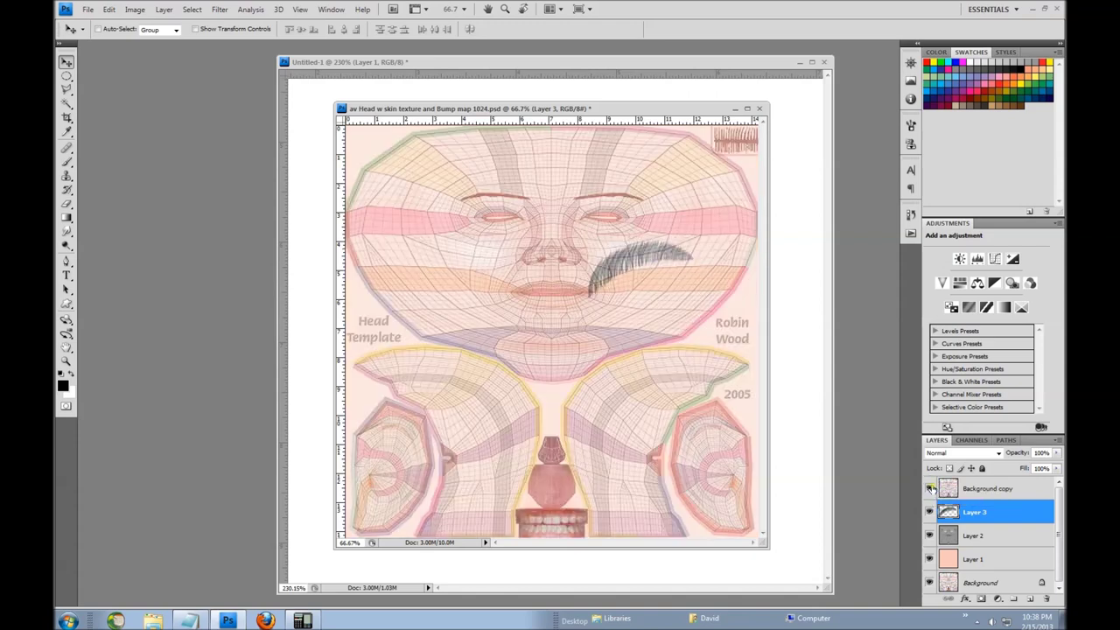
{"action": "left_click", "coordinate": [1019, 492]}
{"action": "left_click_drag", "start_coordinate": [1018, 453], "coordinate": [923, 491]}
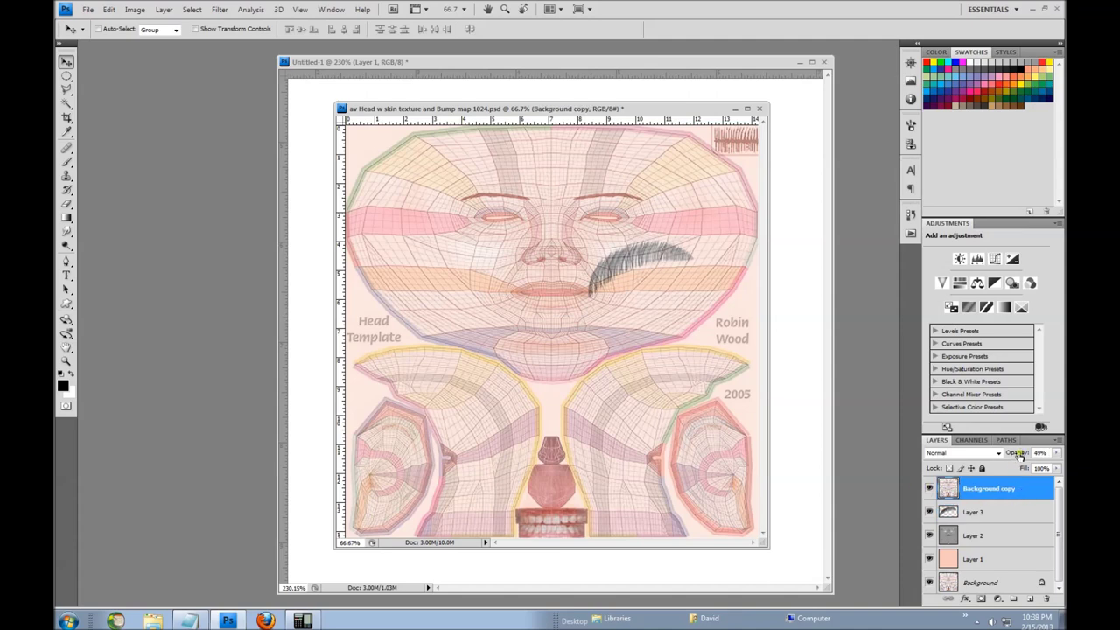
{"action": "mouse_move", "coordinate": [1019, 453]}
{"action": "left_mouse_down"}
{"action": "mouse_move", "coordinate": [974, 464]}
{"action": "mouse_move", "coordinate": [1045, 465]}
{"action": "mouse_move", "coordinate": [1009, 457]}
{"action": "left_mouse_up"}
{"action": "left_click", "coordinate": [976, 516]}
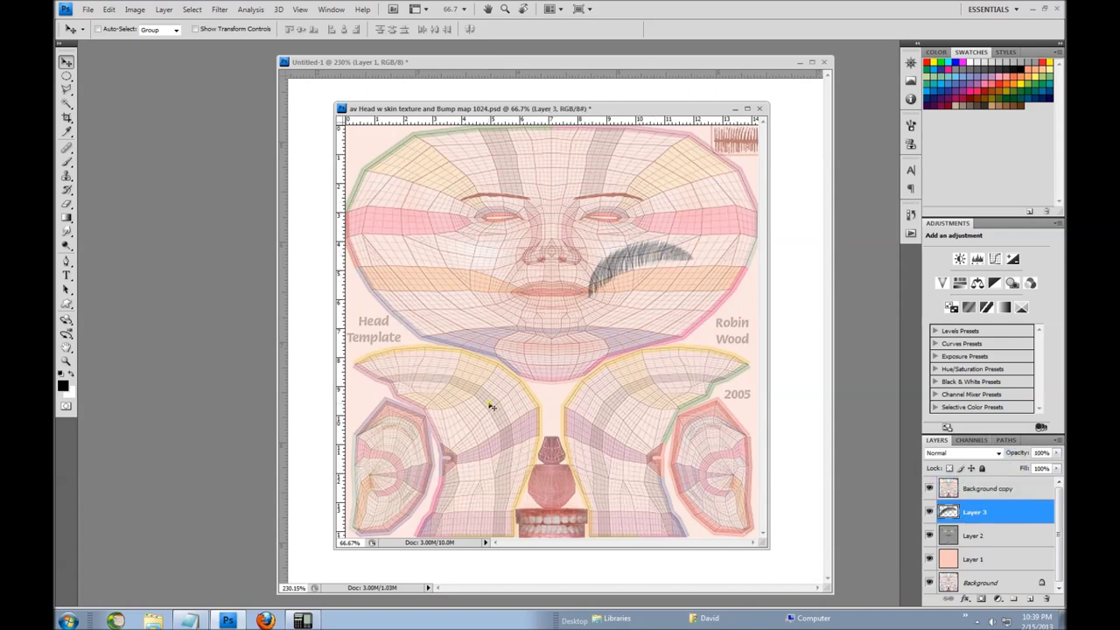
Start a Free Transform on the eyebrow and move it over the template's right-hand brow line.
{"action": "left_click", "coordinate": [109, 9]}
{"action": "mouse_move", "coordinate": [131, 235]}
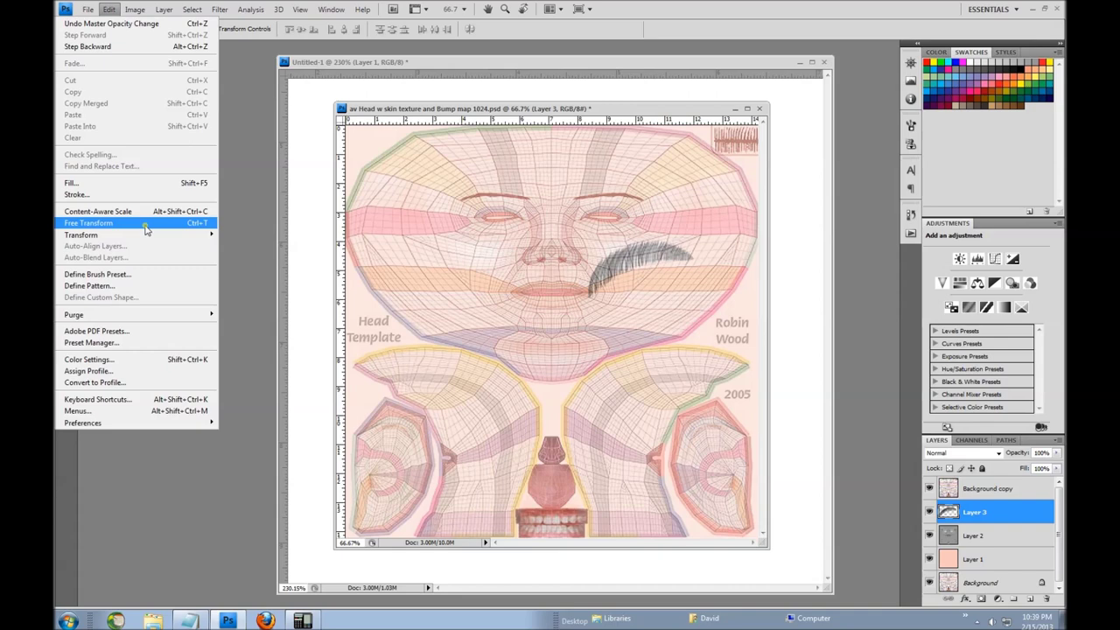
{"action": "left_click", "coordinate": [146, 226]}
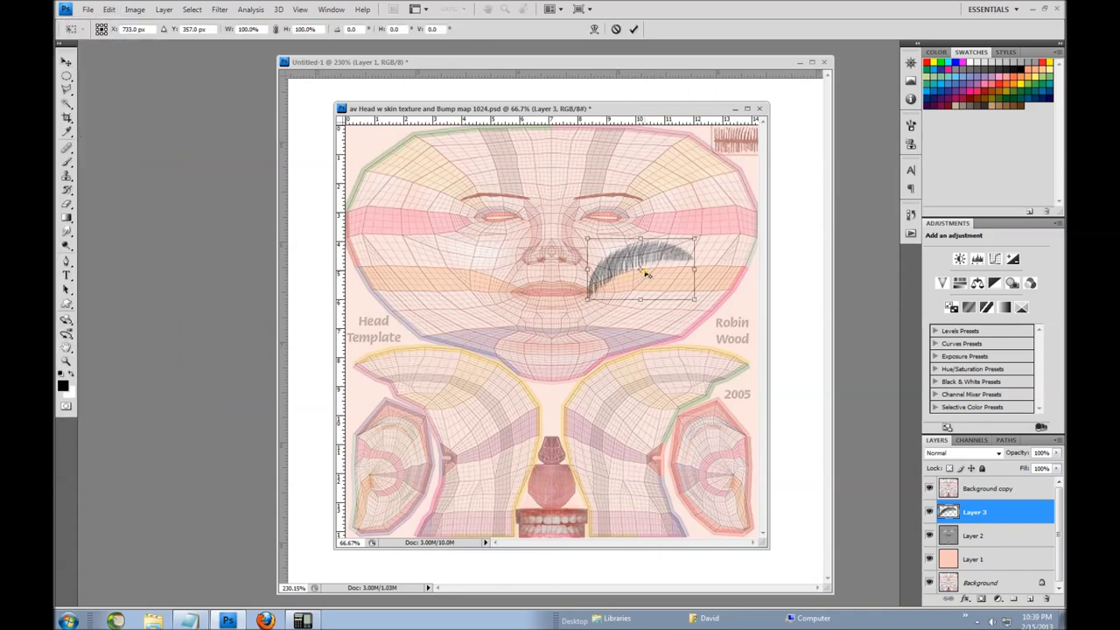
{"action": "left_click_drag", "start_coordinate": [630, 281], "coordinate": [628, 224]}
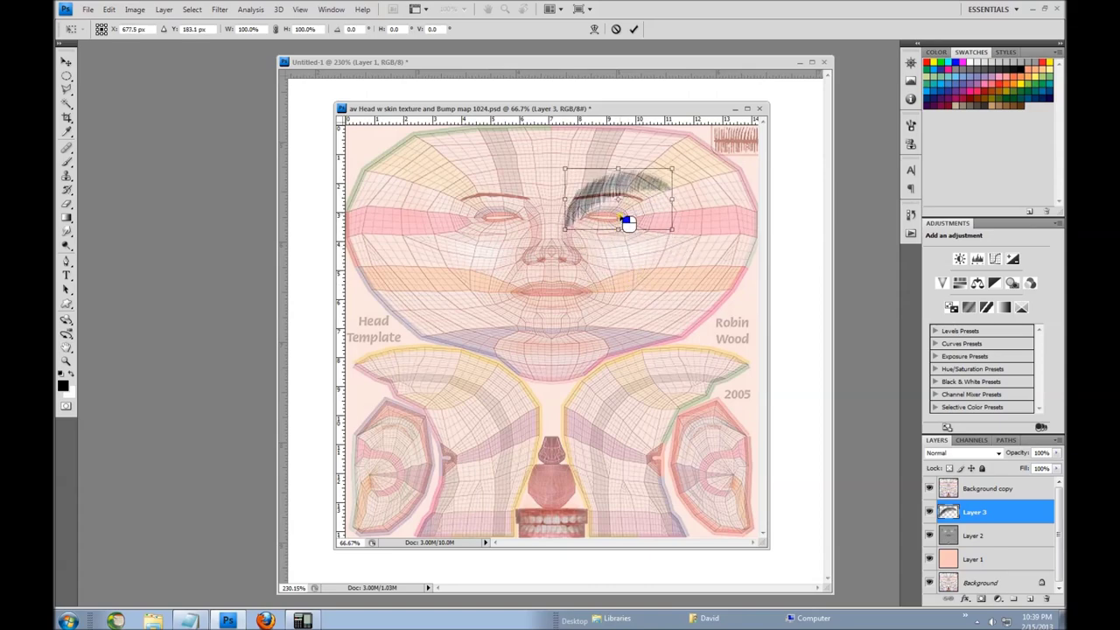
Scale the eyebrow to about 72.7% width and 30.2% height, and place it over the template's right-hand brow line.
{"action": "scroll", "coordinate": [628, 224], "scroll_direction": "up", "scroll_amount": 5}
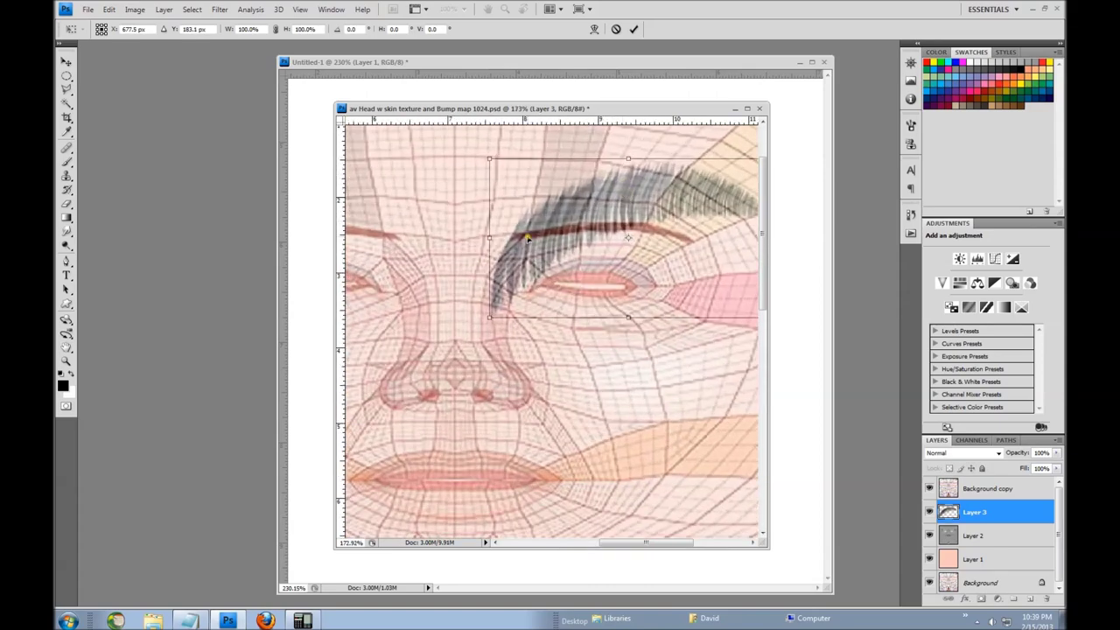
{"action": "scroll", "coordinate": [655, 237], "scroll_direction": "down", "scroll_amount": 2}
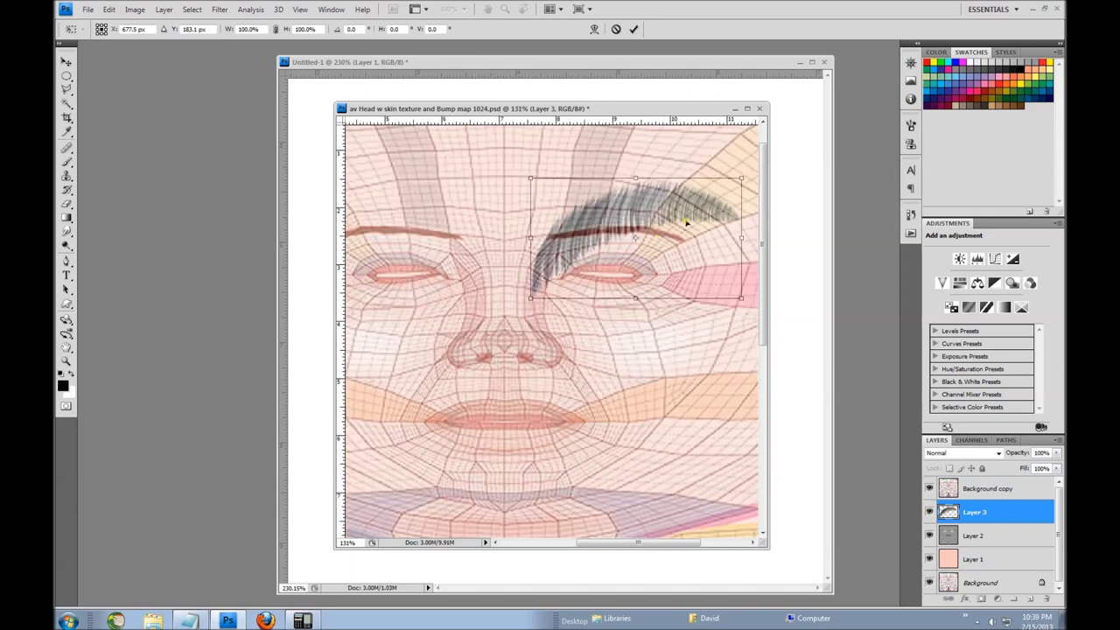
{"action": "mouse_move", "coordinate": [741, 175]}
{"action": "left_mouse_down"}
{"action": "mouse_move", "coordinate": [682, 245]}
{"action": "mouse_move", "coordinate": [684, 259]}
{"action": "left_mouse_up"}
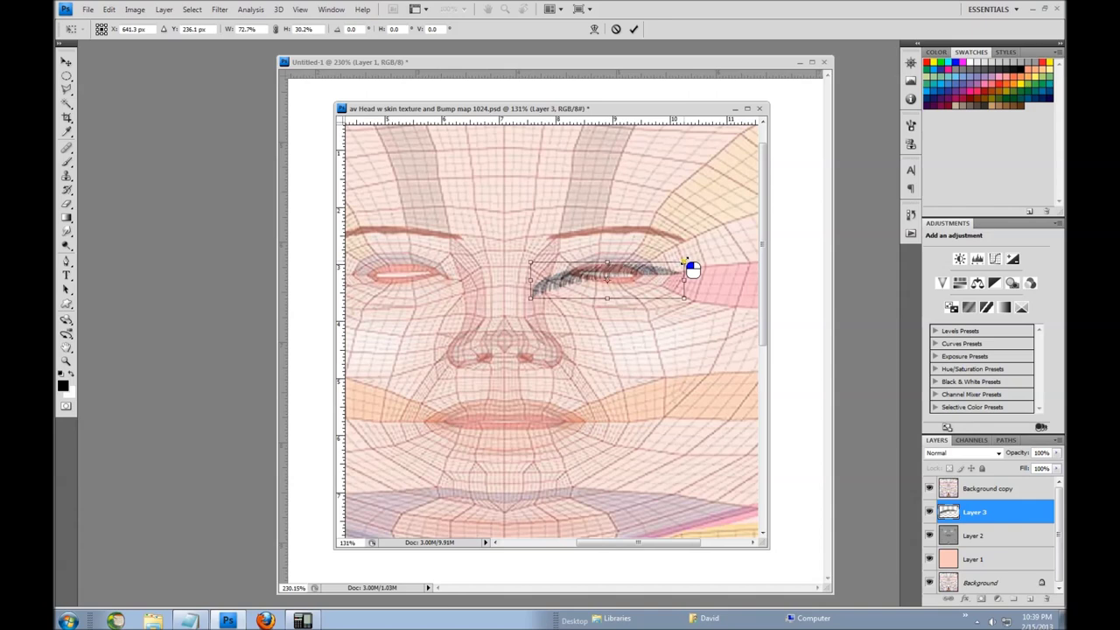
{"action": "left_click_drag", "start_coordinate": [588, 295], "coordinate": [608, 254]}
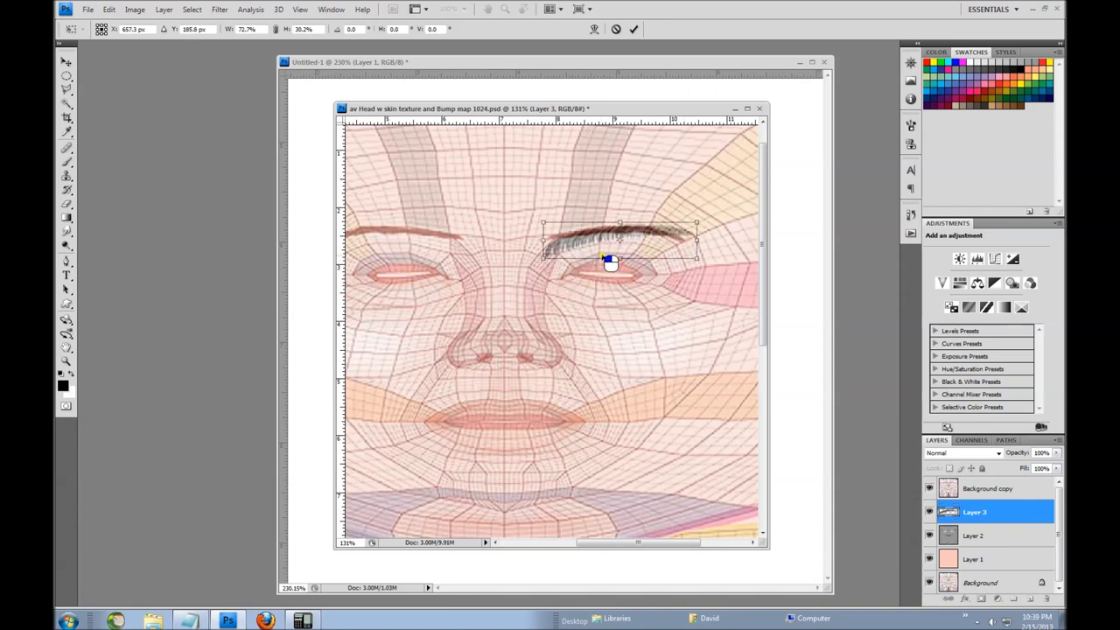
Rotate the eyebrow about 5.3° and resize it to about 68.2% width and 25.9% height to match the template brow.
{"action": "left_click_drag", "start_coordinate": [717, 216], "coordinate": [726, 221]}
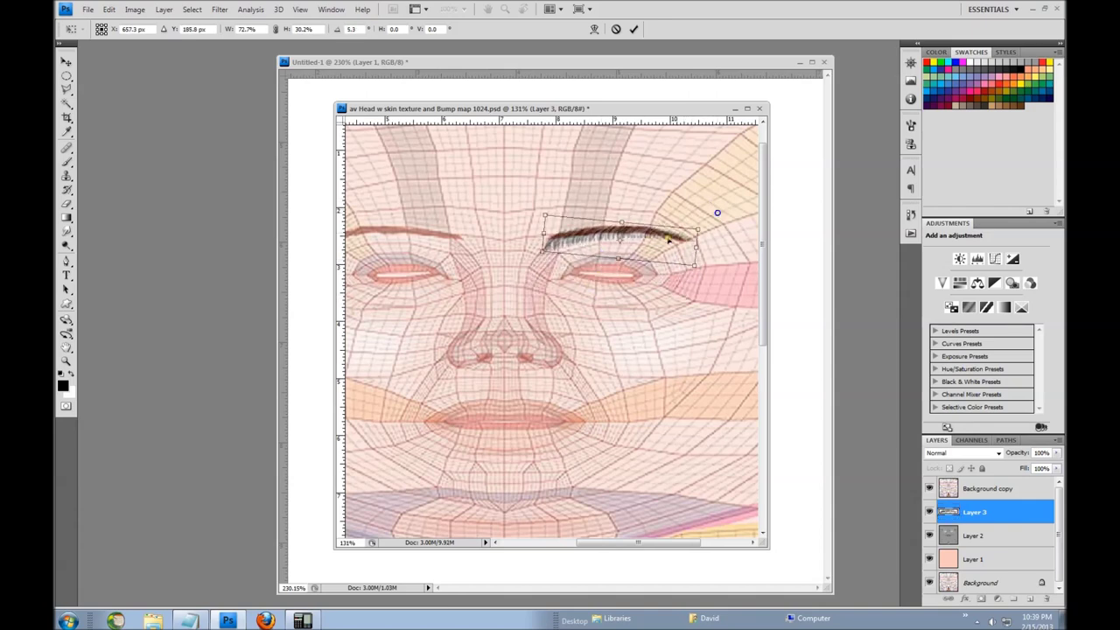
{"action": "left_click_drag", "start_coordinate": [622, 263], "coordinate": [628, 262]}
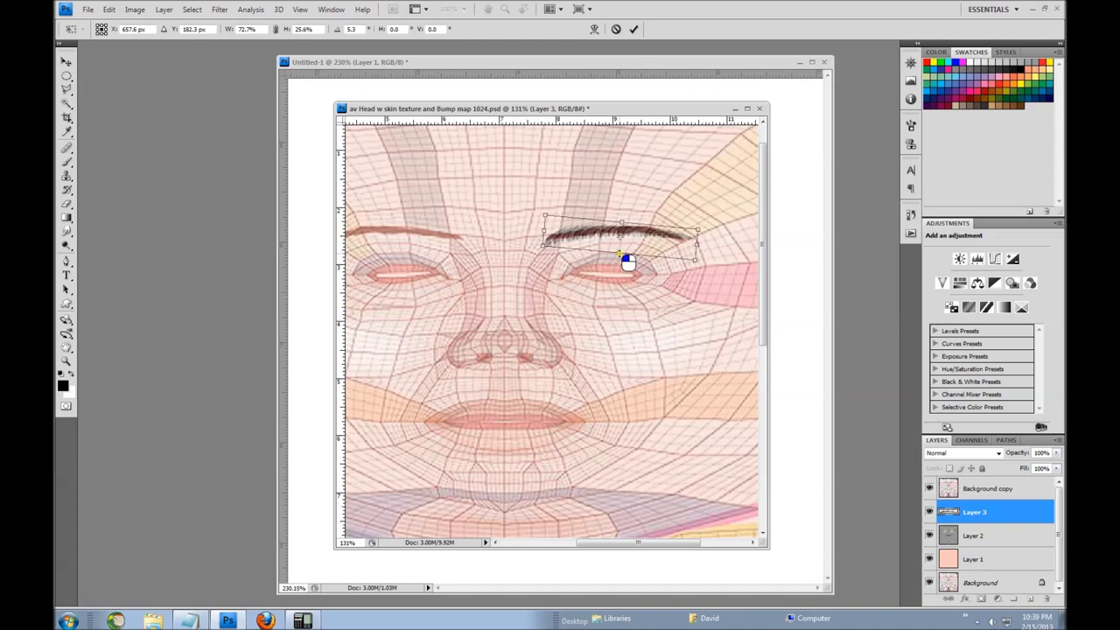
{"action": "left_click_drag", "start_coordinate": [696, 262], "coordinate": [689, 265]}
{"action": "left_click_drag", "start_coordinate": [540, 213], "coordinate": [543, 216]}
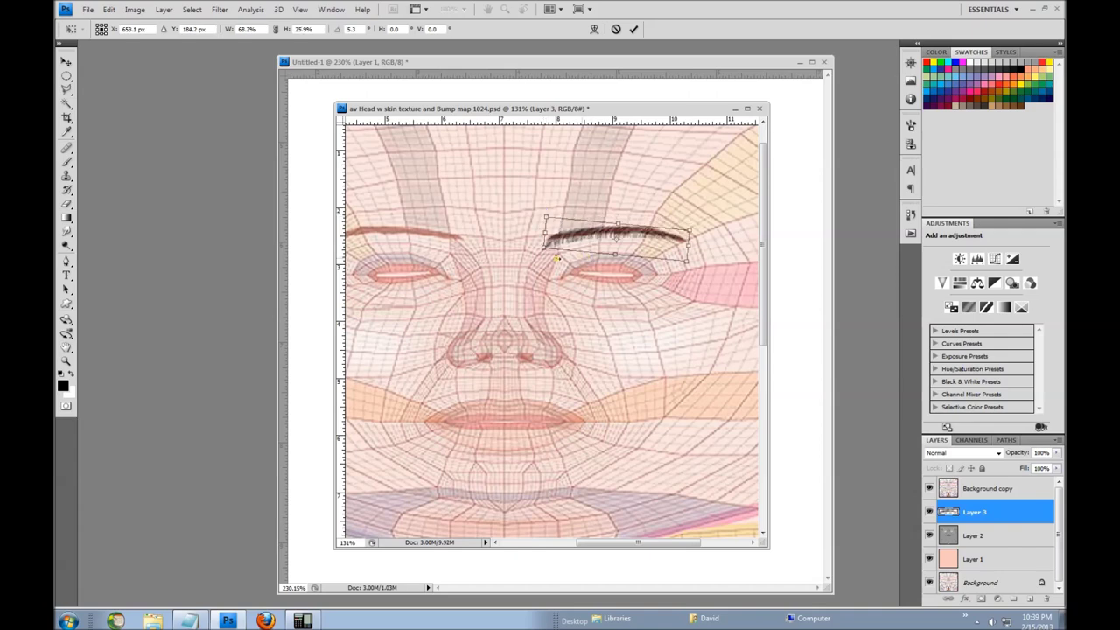
Fine-tune the eyebrow's rotation to about 6.5°, nudge it up slightly onto the brow line, and apply the transform.
{"action": "left_click_drag", "start_coordinate": [537, 259], "coordinate": [536, 257]}
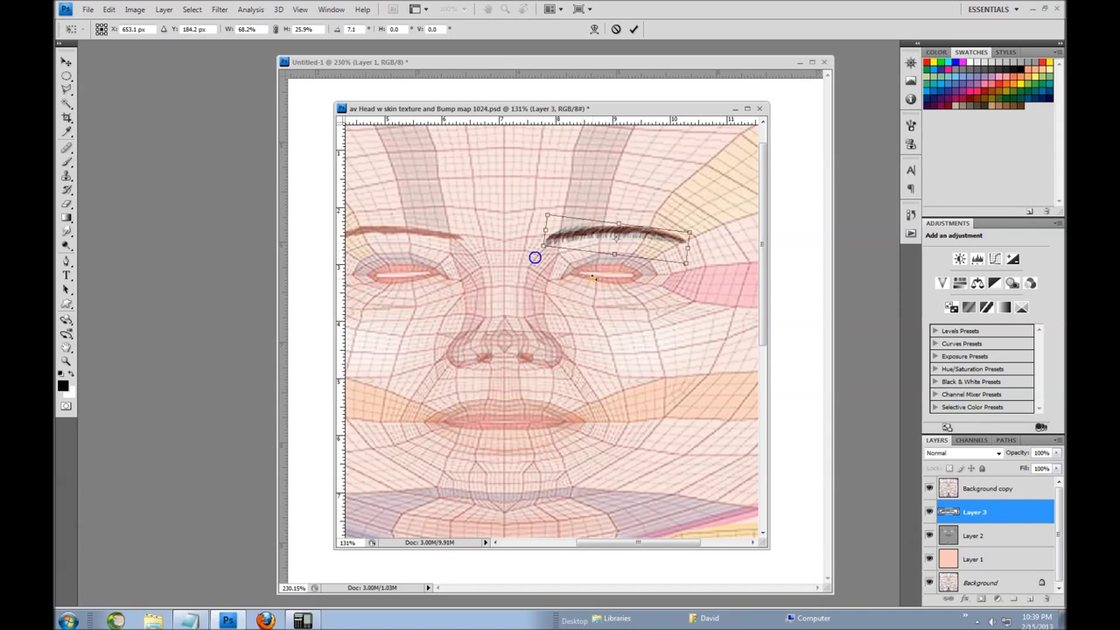
{"action": "left_click_drag", "start_coordinate": [644, 254], "coordinate": [645, 251]}
{"action": "left_click_drag", "start_coordinate": [702, 222], "coordinate": [701, 220]}
{"action": "left_click", "coordinate": [929, 488]}
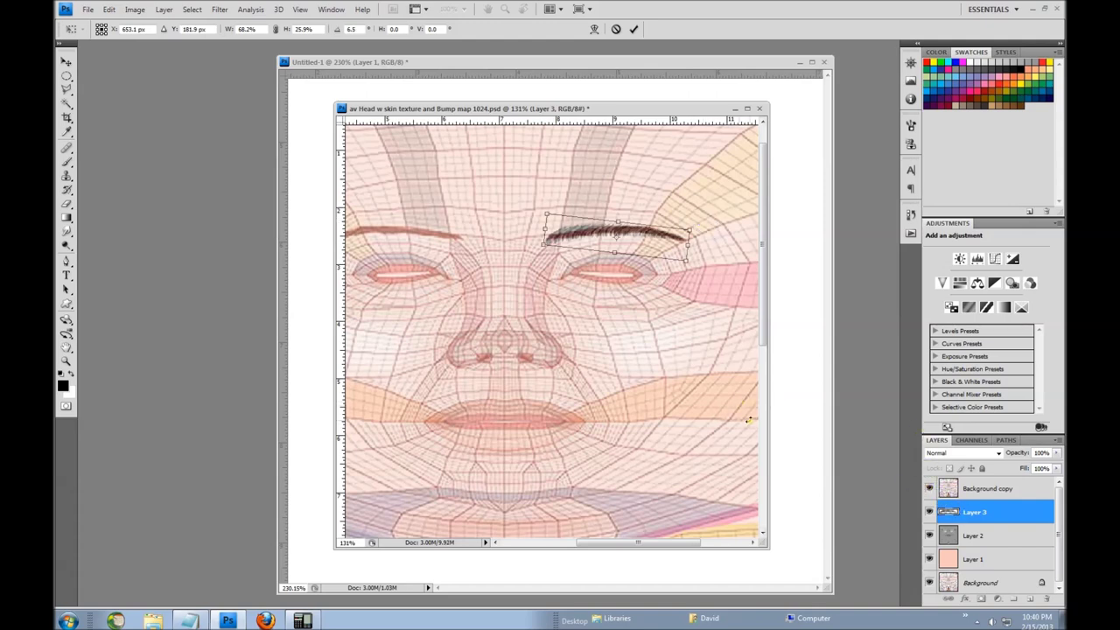
{"action": "key", "text": "Return"}
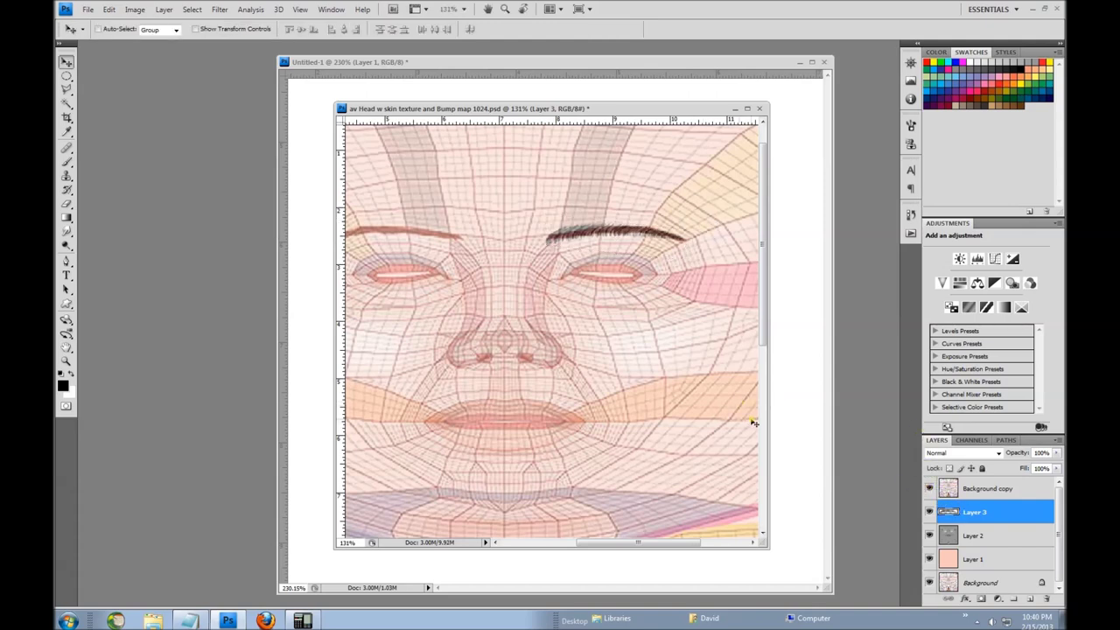
Hide the Background copy overlay and examine the fitted eyebrow against the skin at several magnifications.
{"action": "left_click", "coordinate": [929, 490]}
{"action": "scroll", "coordinate": [654, 213], "scroll_direction": "up", "scroll_amount": 2}
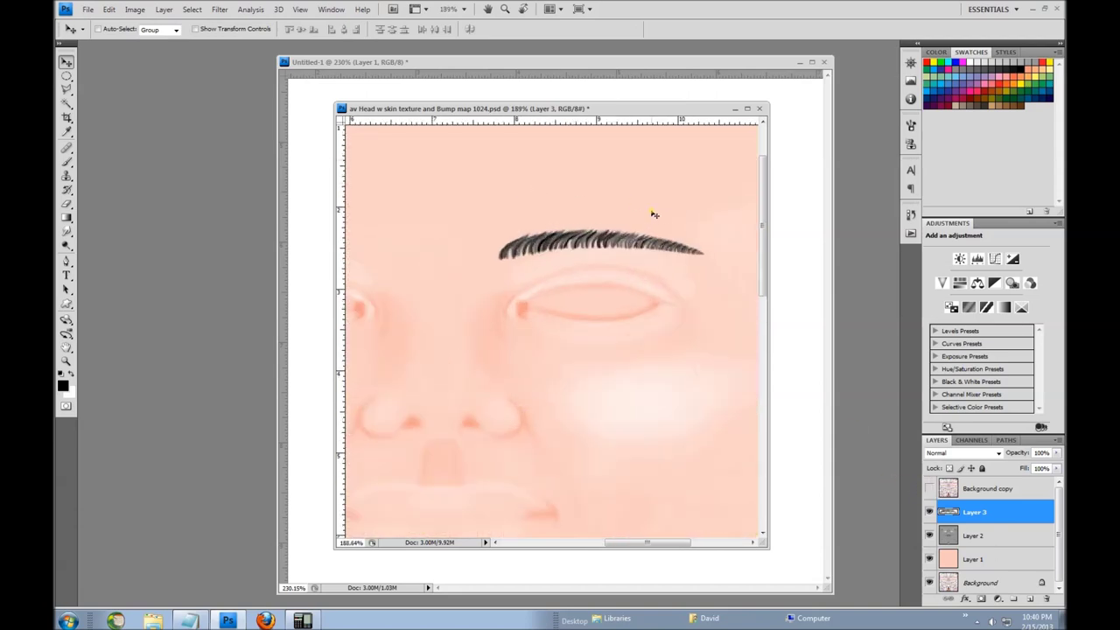
{"action": "scroll", "coordinate": [687, 230], "scroll_direction": "up", "scroll_amount": 2}
{"action": "scroll", "coordinate": [698, 241], "scroll_direction": "down", "scroll_amount": 2}
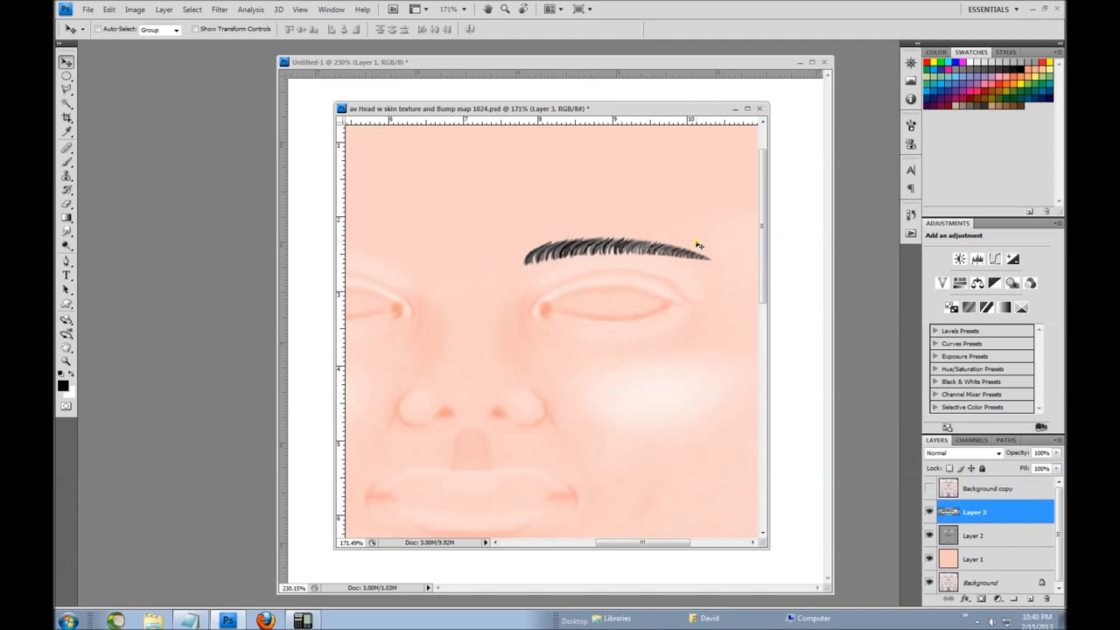
{"action": "scroll", "coordinate": [678, 252], "scroll_direction": "up", "scroll_amount": 2}
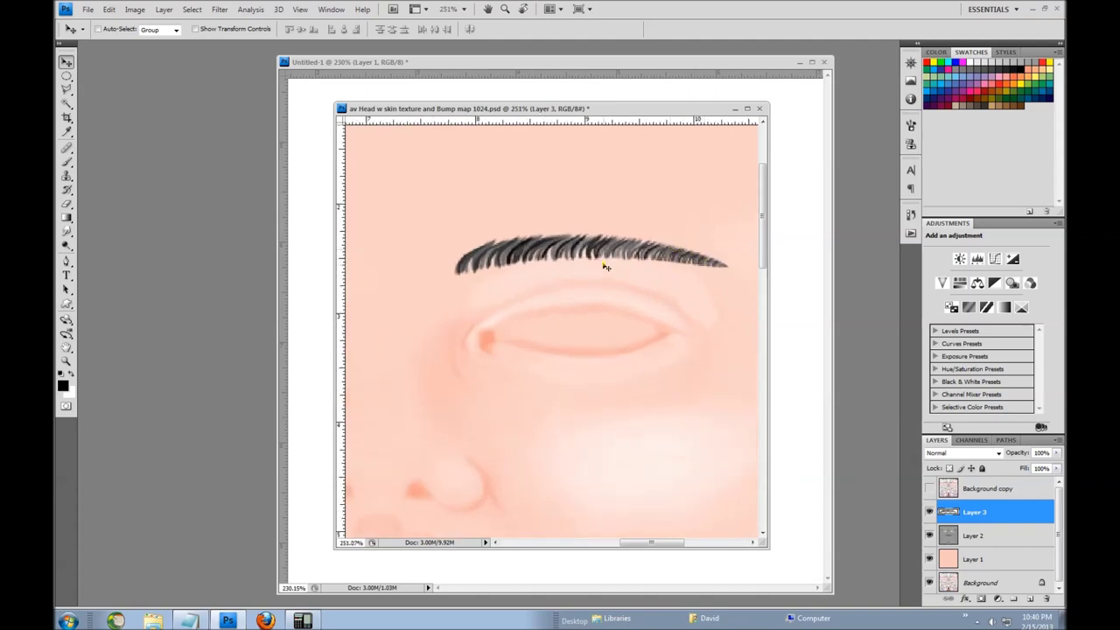
{"action": "scroll", "coordinate": [594, 236], "scroll_direction": "up", "scroll_amount": 1}
{"action": "scroll", "coordinate": [617, 232], "scroll_direction": "down", "scroll_amount": 2}
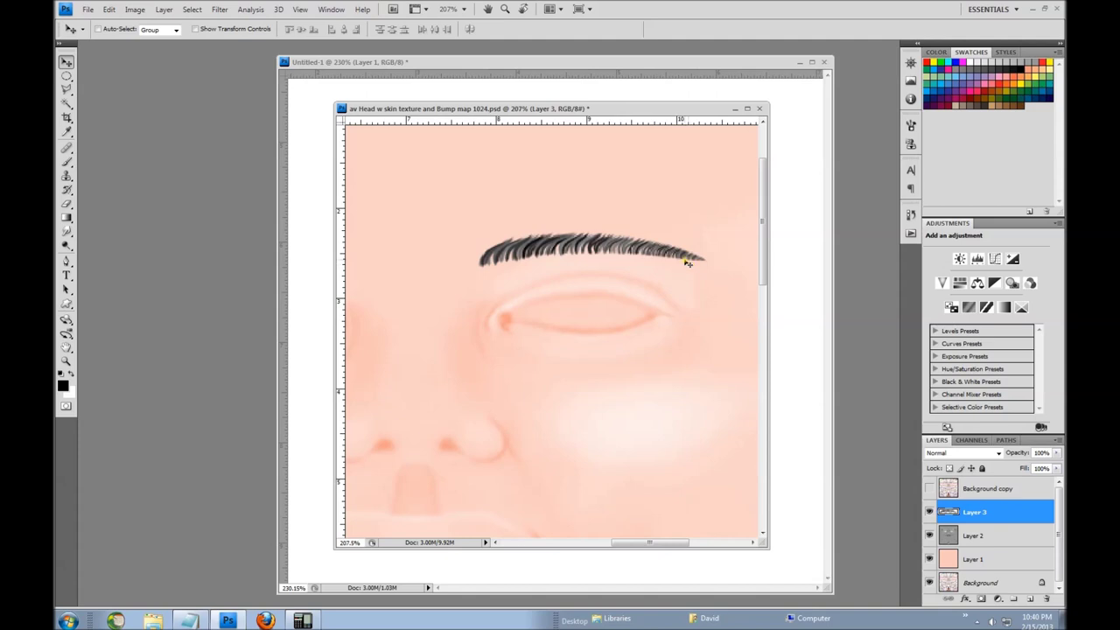
{"action": "scroll", "coordinate": [687, 261], "scroll_direction": "down", "scroll_amount": 3}
{"action": "scroll", "coordinate": [678, 257], "scroll_direction": "up", "scroll_amount": 3}
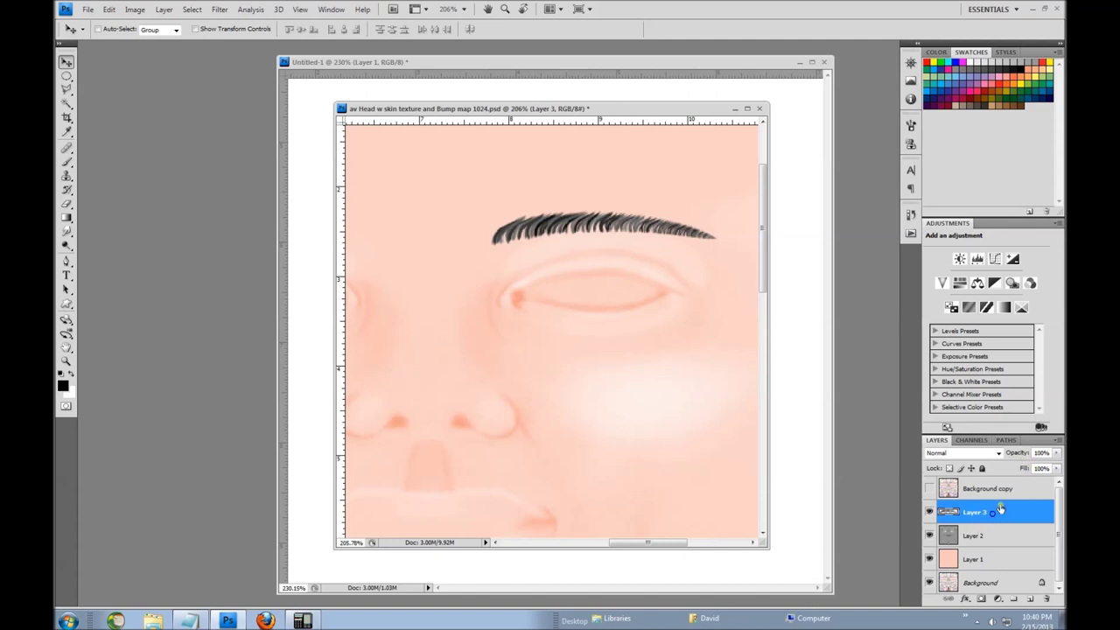
Try the Multiply and Color Burn blend modes on the eyebrow layer, Layer 3.
{"action": "mouse_move", "coordinate": [1022, 456]}
{"action": "left_mouse_down"}
{"action": "mouse_move", "coordinate": [1001, 460]}
{"action": "mouse_move", "coordinate": [1033, 453]}
{"action": "left_mouse_up"}
{"action": "left_click", "coordinate": [998, 453]}
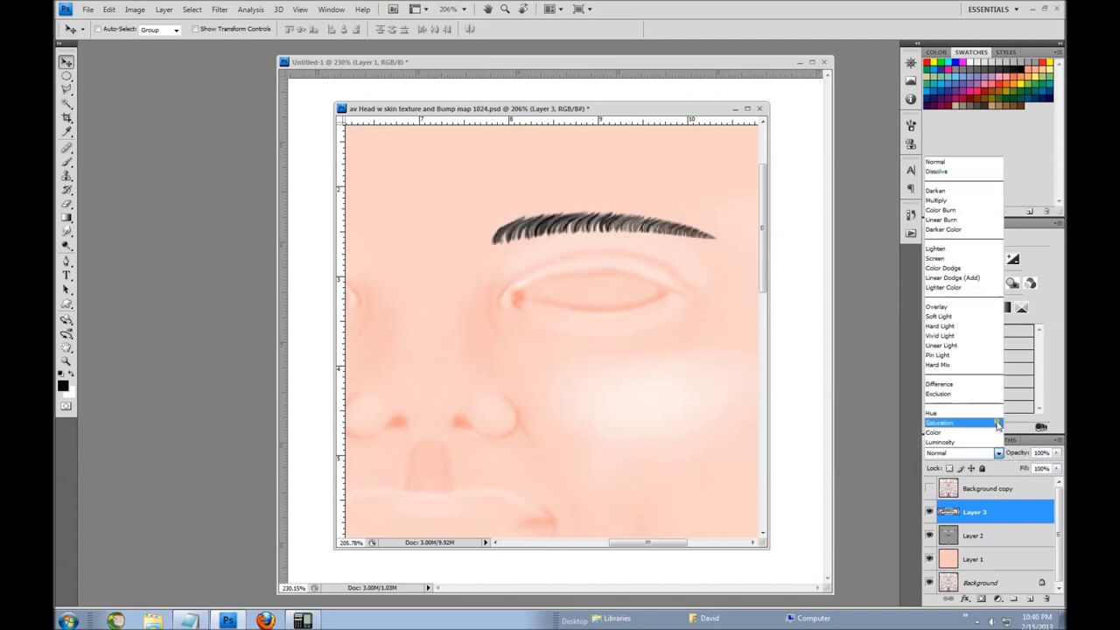
{"action": "left_click", "coordinate": [952, 198]}
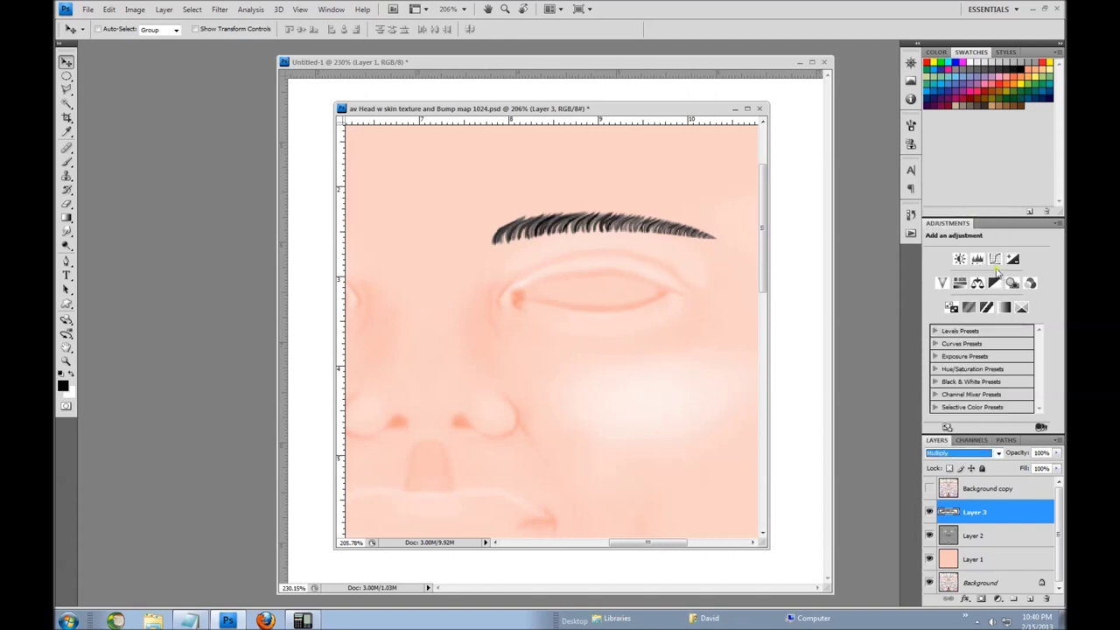
{"action": "left_click", "coordinate": [998, 454]}
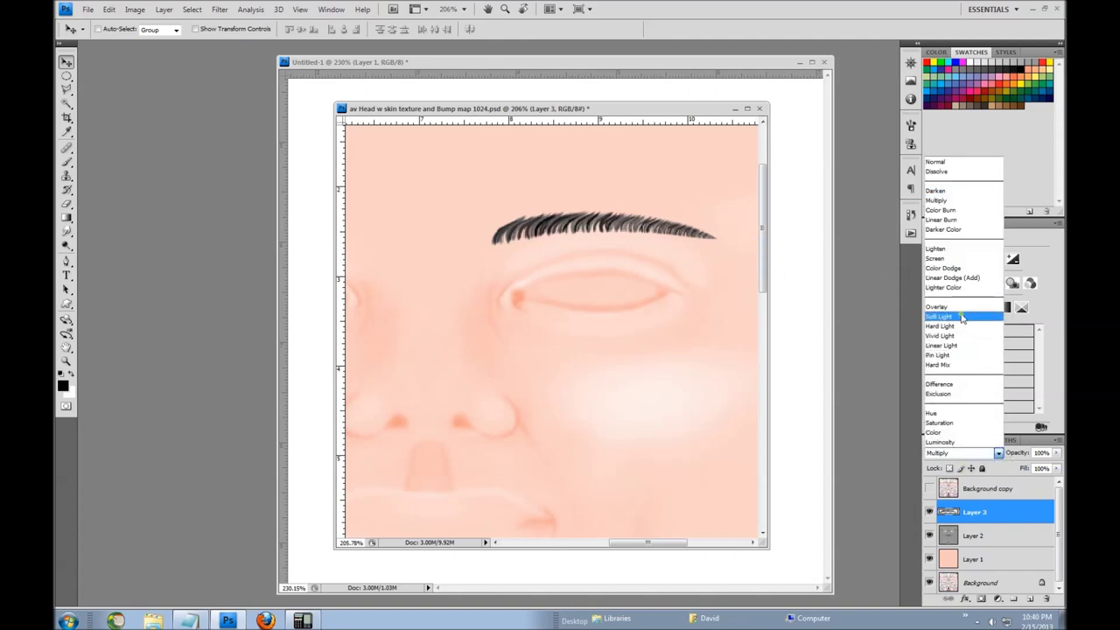
{"action": "left_click", "coordinate": [954, 213]}
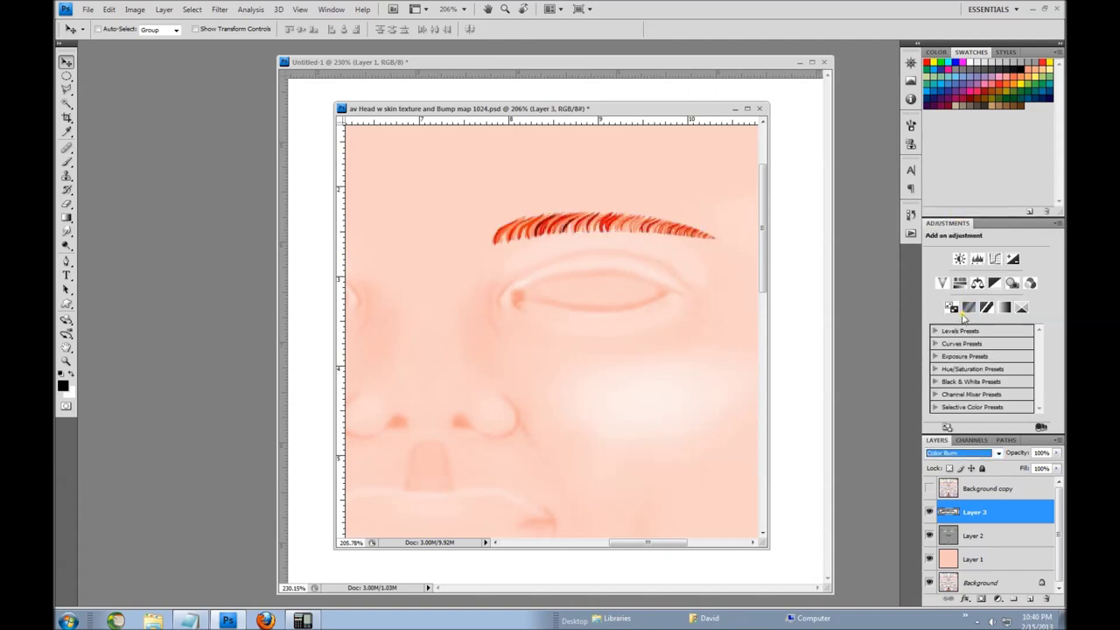
Try the remaining blend modes on the eyebrow layer one after another, from Darker Color through Screen, Overlay, Vivid Light and Color to Luminosity.
{"action": "scroll", "coordinate": [948, 454], "scroll_direction": "down", "scroll_amount": 2}
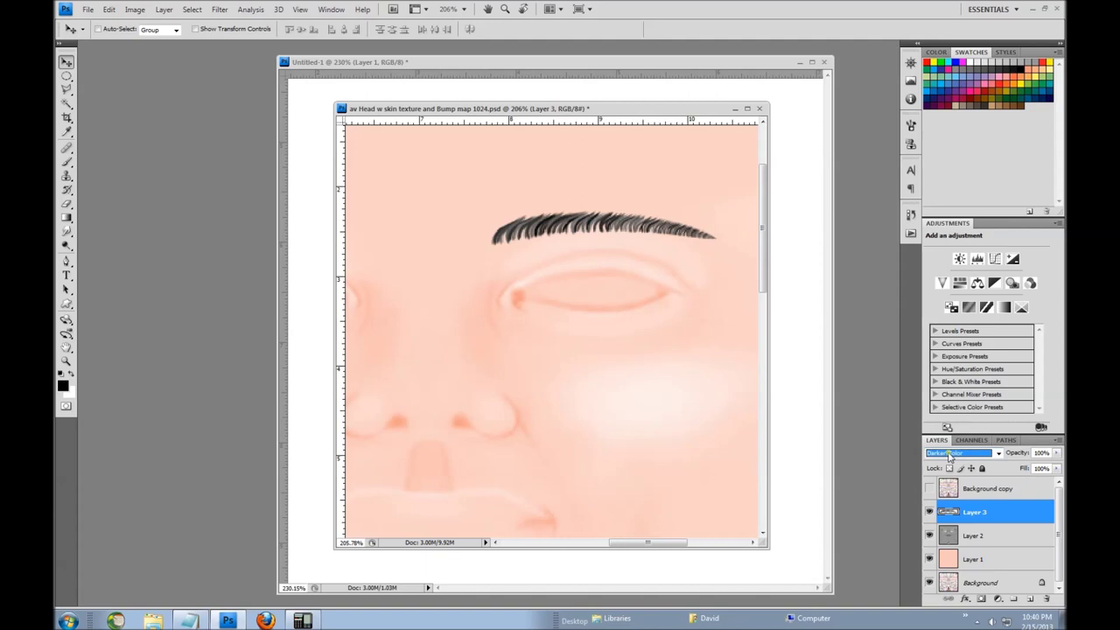
{"action": "scroll", "coordinate": [949, 455], "scroll_direction": "down", "scroll_amount": 2}
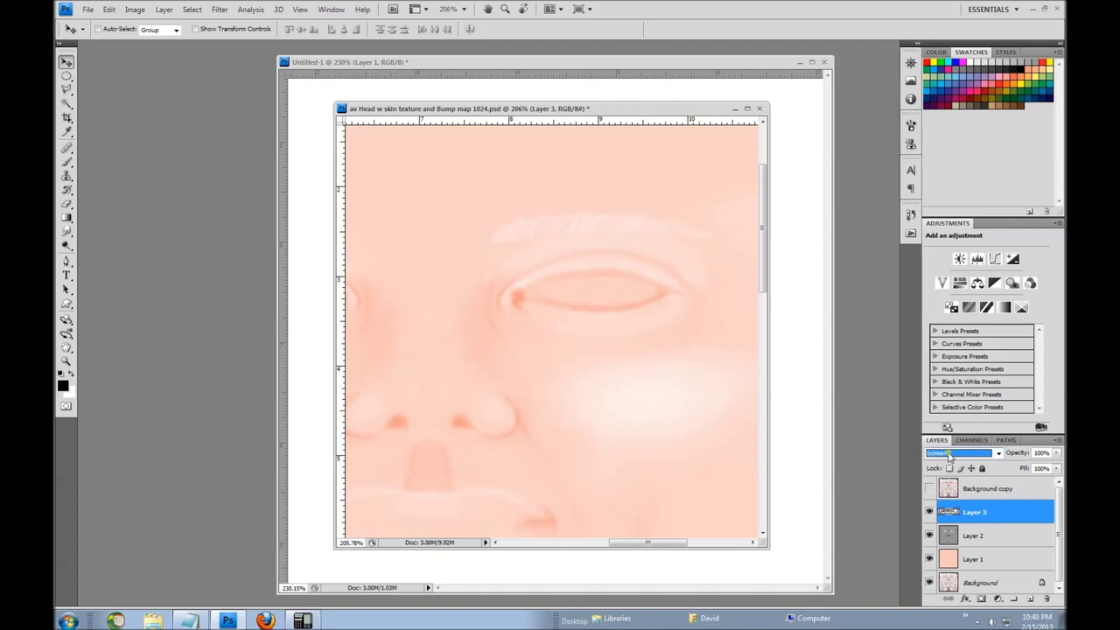
{"action": "scroll", "coordinate": [949, 455], "scroll_direction": "down", "scroll_amount": 1}
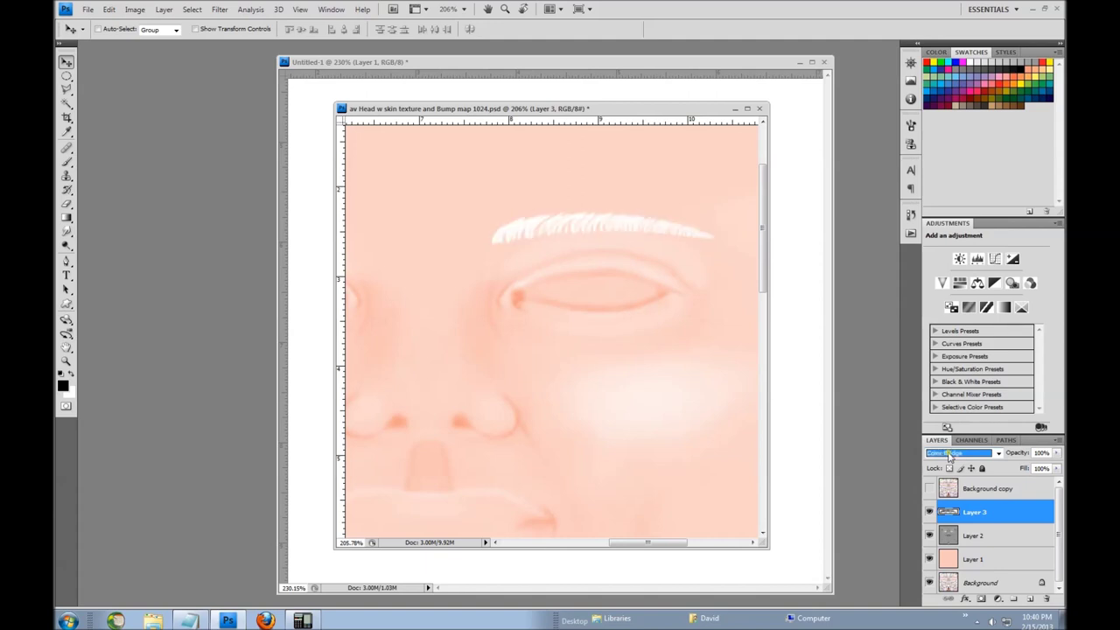
{"action": "scroll", "coordinate": [954, 455], "scroll_direction": "down", "scroll_amount": 2}
{"action": "scroll", "coordinate": [957, 455], "scroll_direction": "up", "scroll_amount": 2}
{"action": "scroll", "coordinate": [957, 455], "scroll_direction": "down", "scroll_amount": 3}
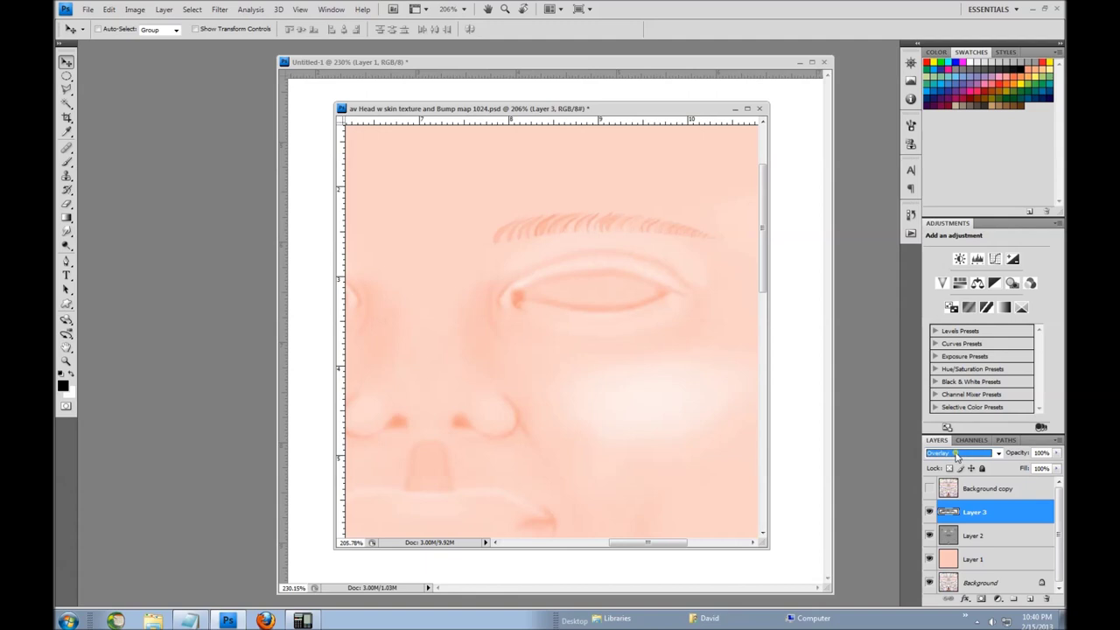
{"action": "scroll", "coordinate": [957, 455], "scroll_direction": "down", "scroll_amount": 2}
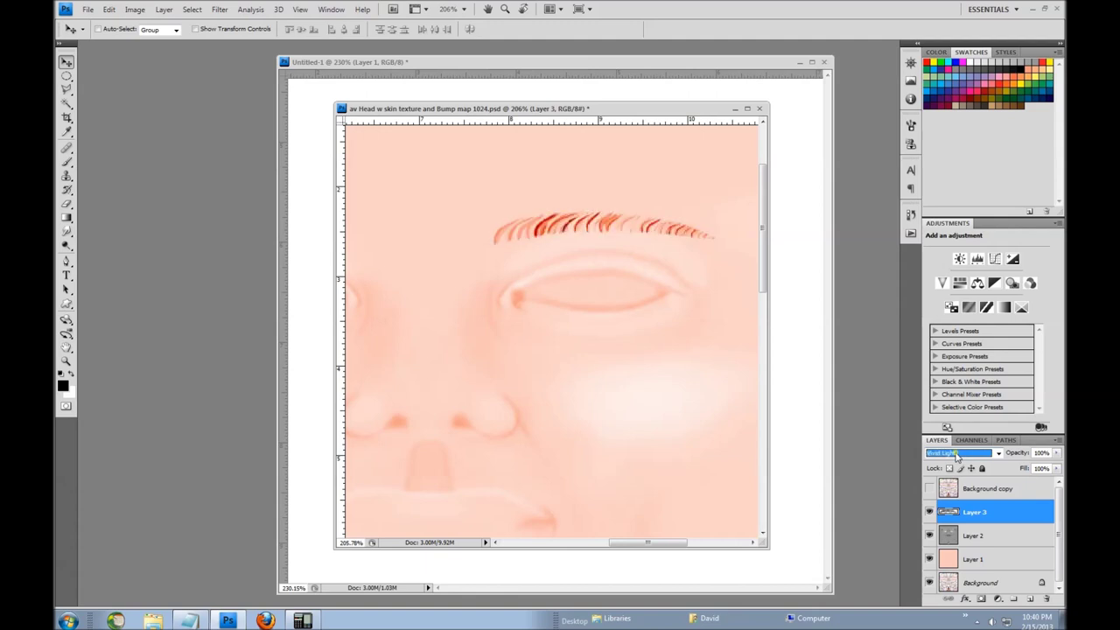
{"action": "scroll", "coordinate": [957, 455], "scroll_direction": "down", "scroll_amount": 2}
{"action": "key", "text": "Down"}
{"action": "key", "text": "Down"}
{"action": "key", "text": "Down"}
{"action": "key", "text": "Down"}
{"action": "key", "text": "Down"}
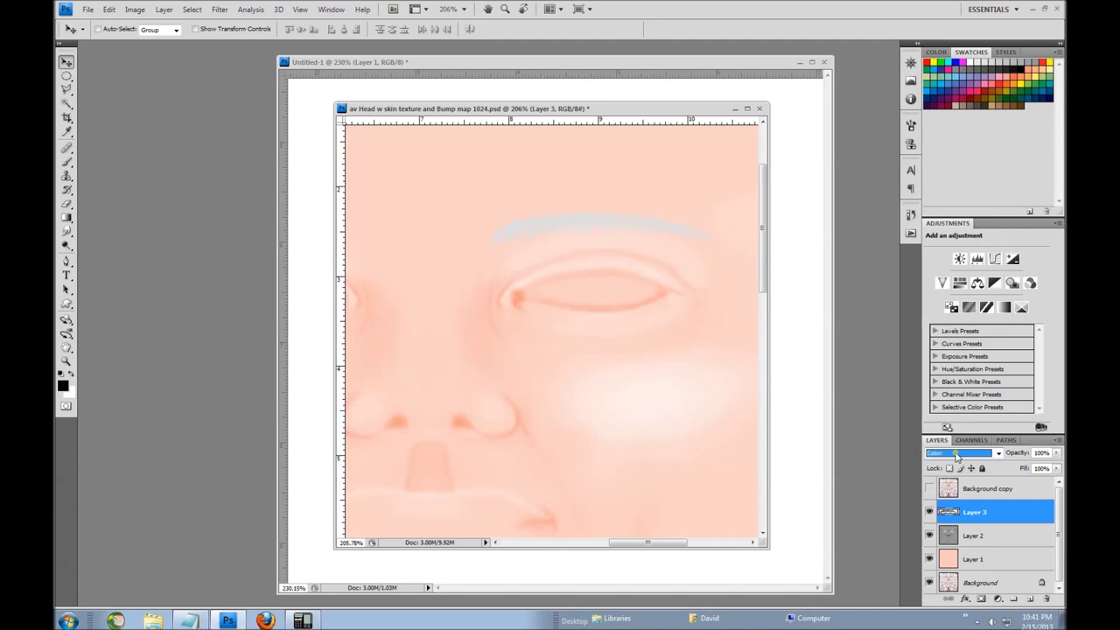
{"action": "key", "text": "Down"}
{"action": "key", "text": "Down"}
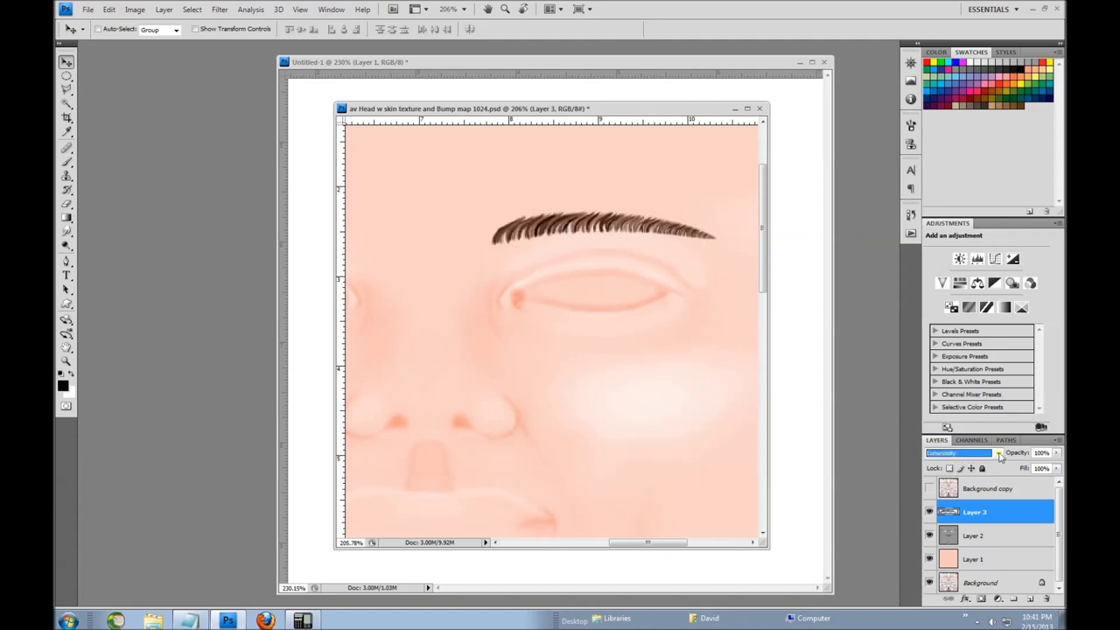
Return the eyebrow layer to Normal blending and lower its opacity to 70%.
{"action": "left_click", "coordinate": [998, 453]}
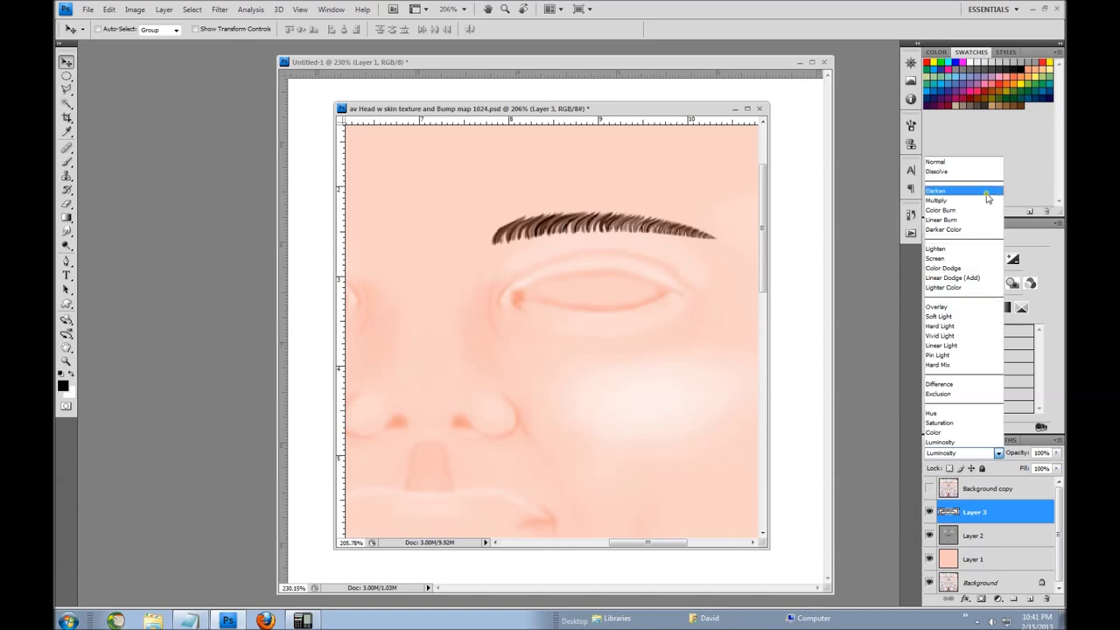
{"action": "left_click", "coordinate": [956, 162]}
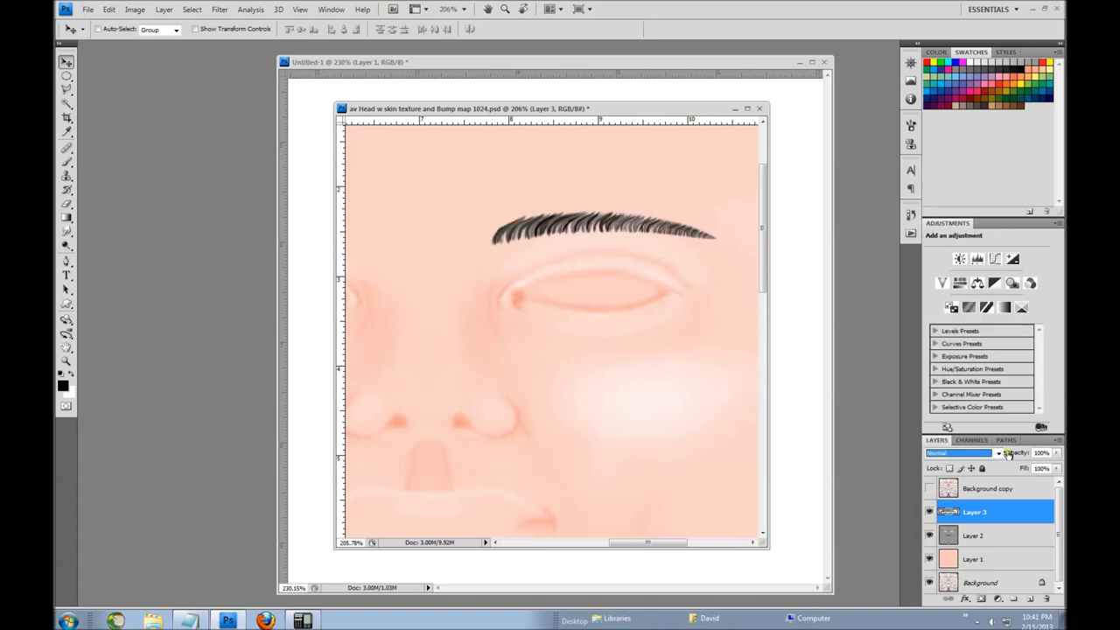
{"action": "left_click_drag", "start_coordinate": [1029, 462], "coordinate": [1006, 456]}
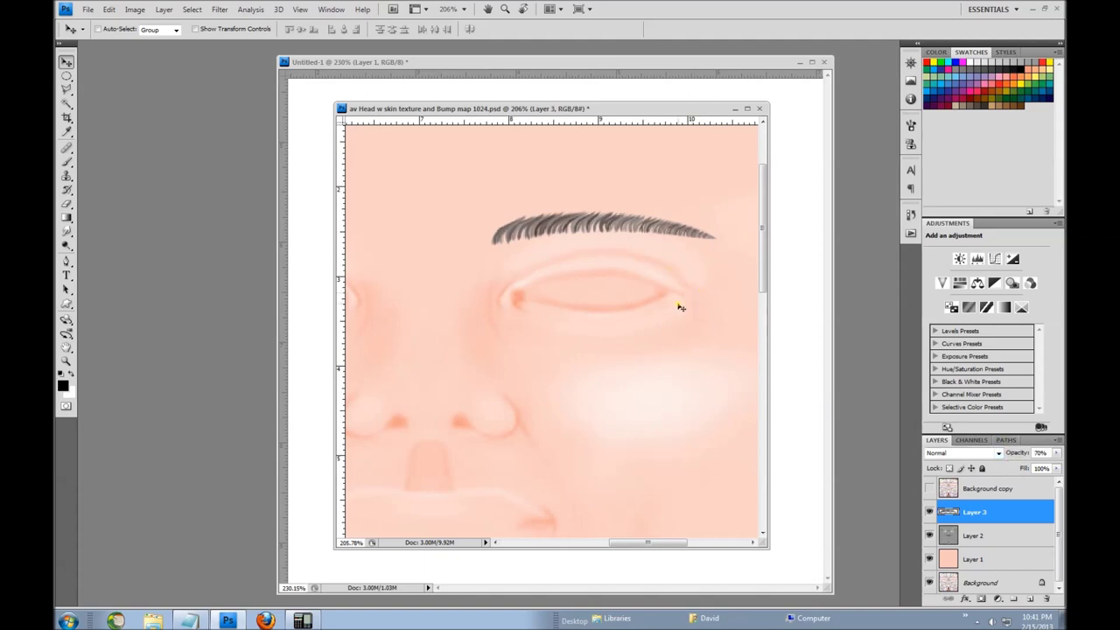
Resize the eyebrow to about 90.9% width and 110.3% height, narrowing it from both ends, and apply the transform.
{"action": "scroll", "coordinate": [665, 422], "scroll_direction": "down", "scroll_amount": 5}
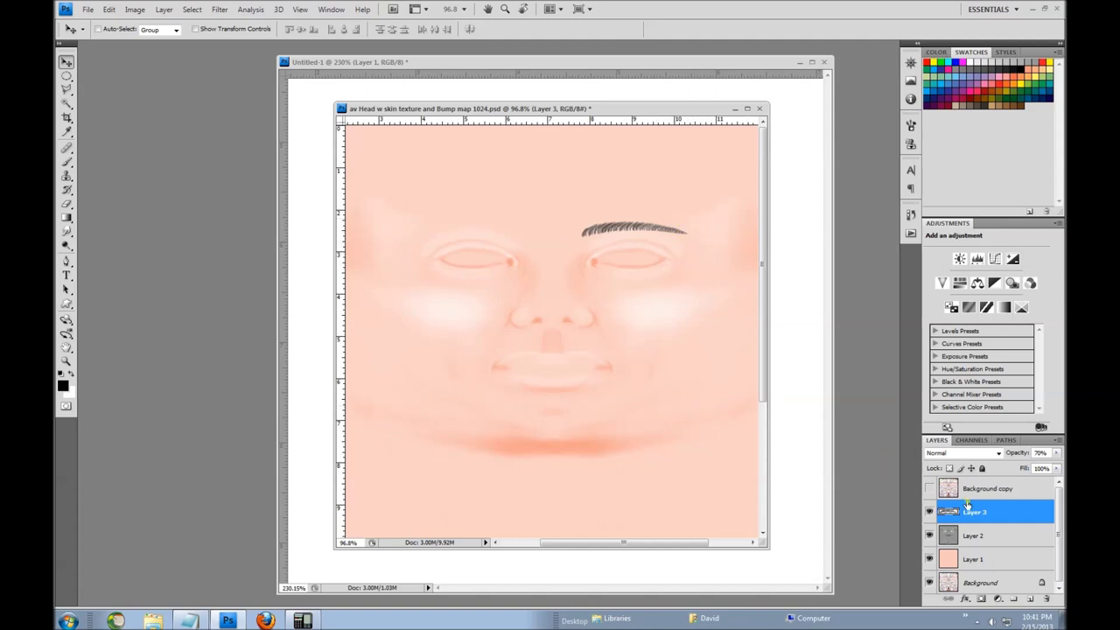
{"action": "key", "text": "ctrl+t"}
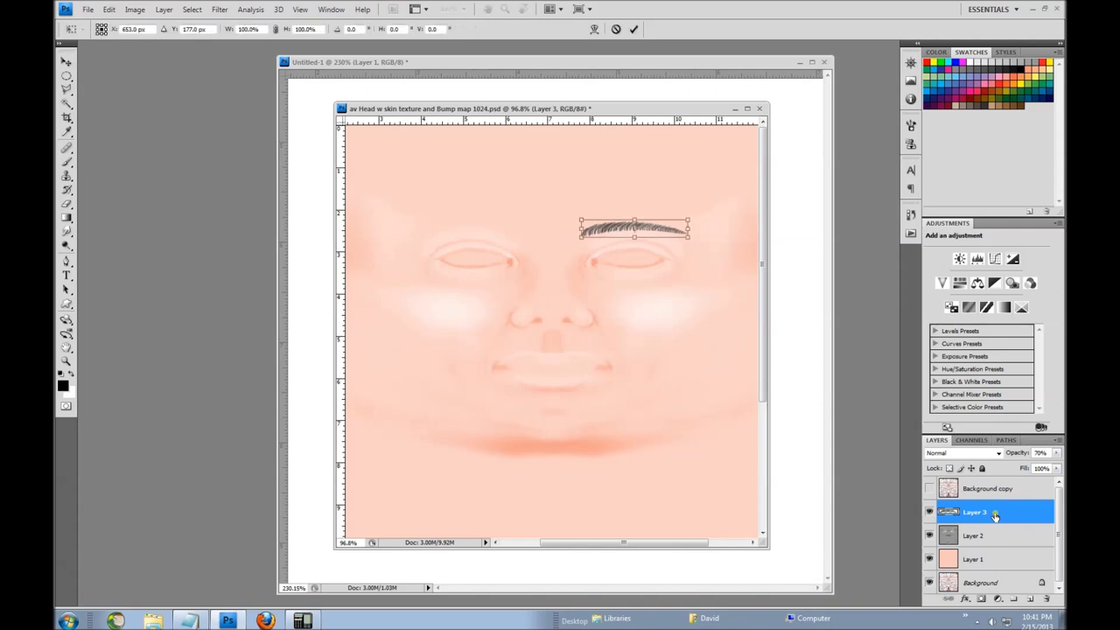
{"action": "left_click_drag", "start_coordinate": [577, 229], "coordinate": [590, 229]}
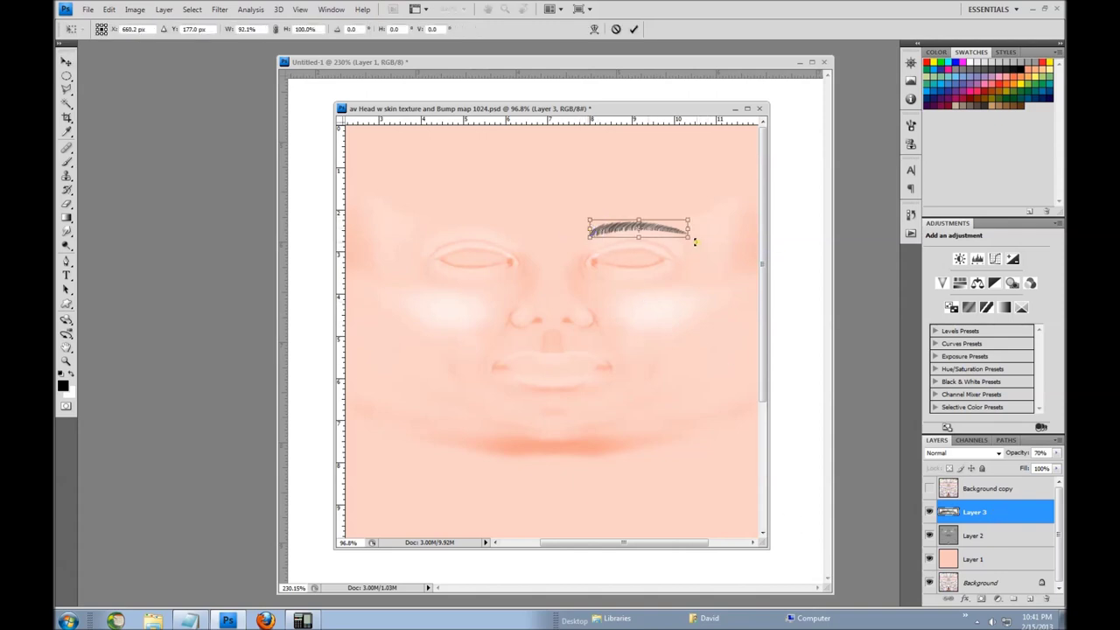
{"action": "left_click_drag", "start_coordinate": [690, 240], "coordinate": [686, 242]}
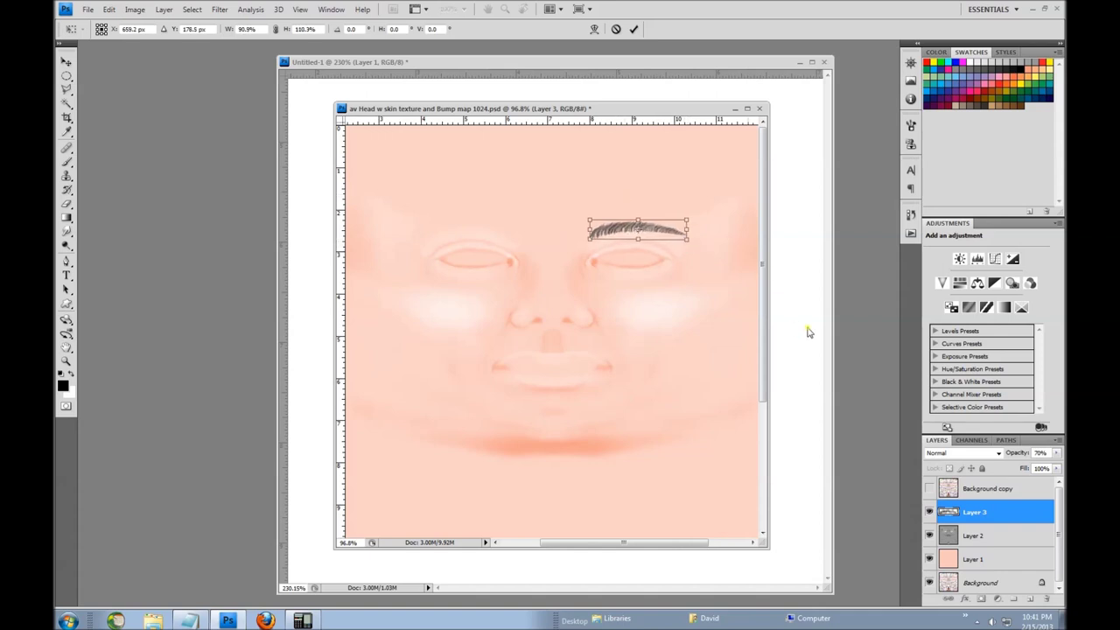
{"action": "key", "text": "Return"}
Skew the eyebrow's inner upper corner about 29.8° toward the temple, lower its outer upper corner slightly, and apply the skew.
{"action": "scroll", "coordinate": [652, 229], "scroll_direction": "up", "scroll_amount": 5}
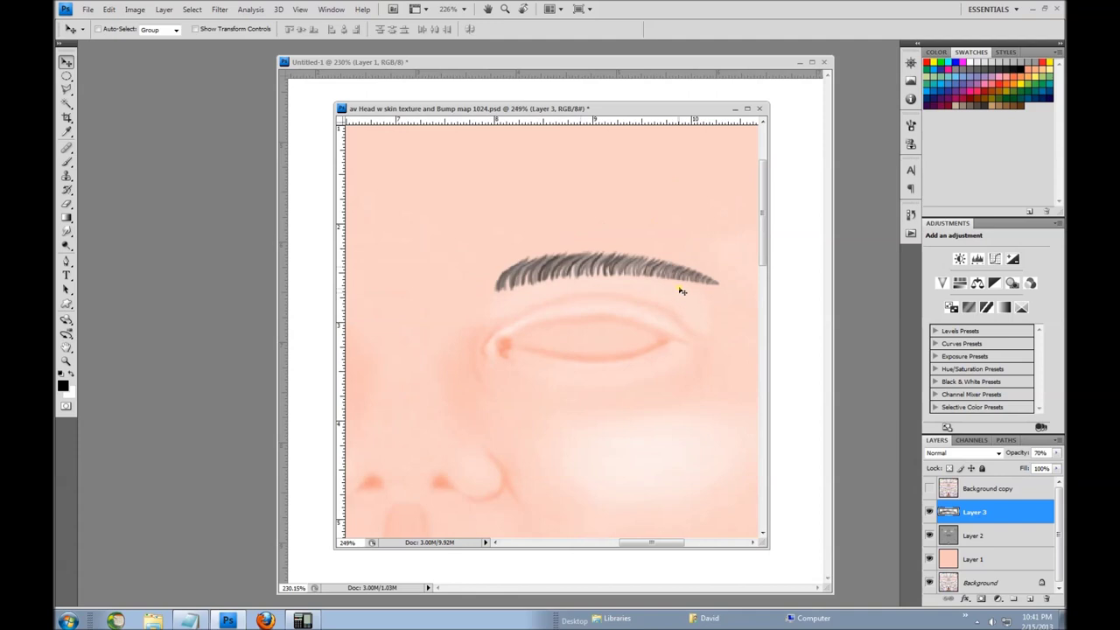
{"action": "scroll", "coordinate": [682, 290], "scroll_direction": "up", "scroll_amount": 2}
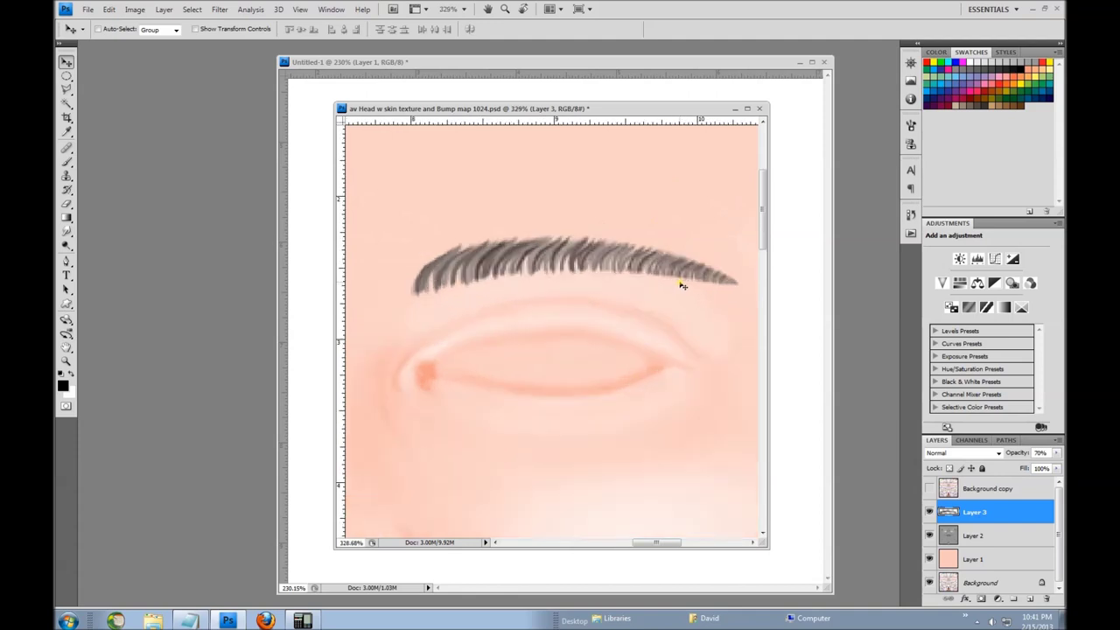
{"action": "left_click", "coordinate": [109, 10]}
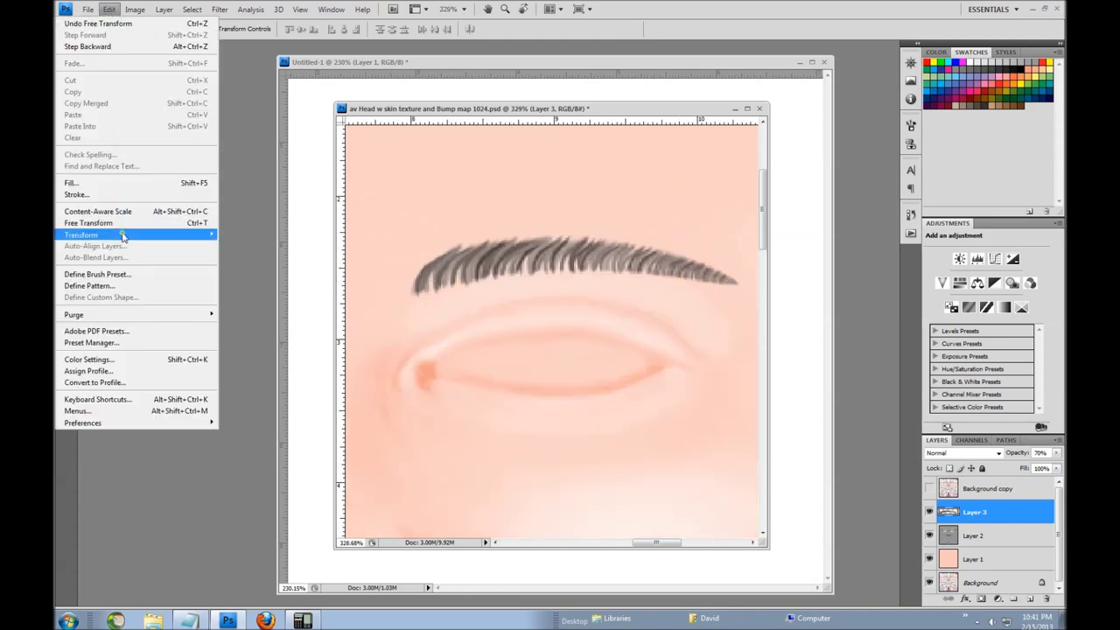
{"action": "mouse_move", "coordinate": [123, 236]}
{"action": "left_click", "coordinate": [238, 273]}
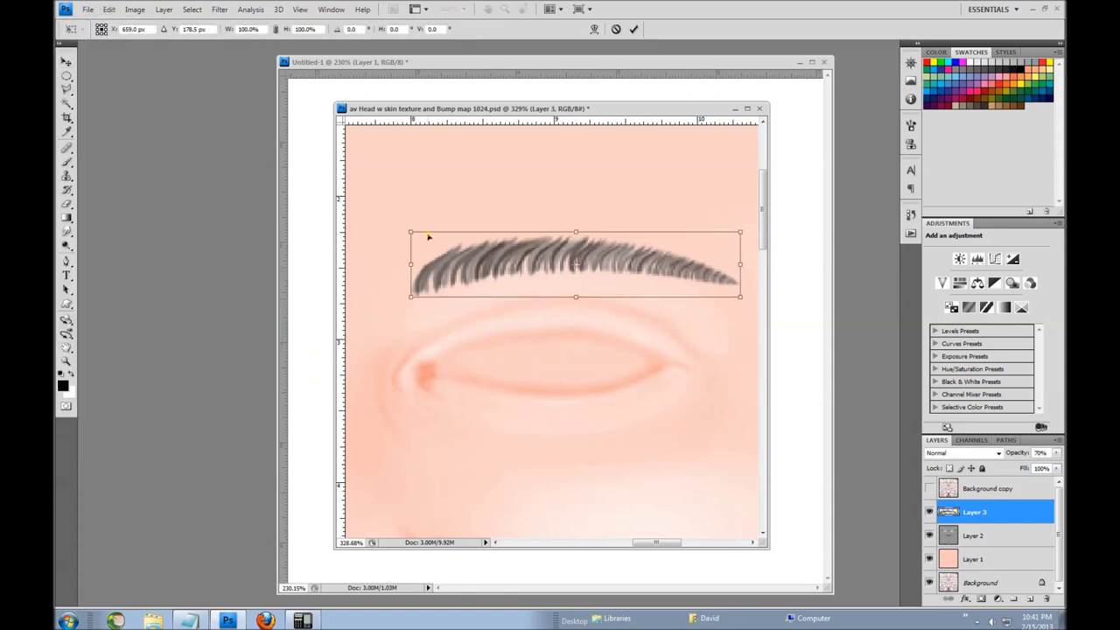
{"action": "left_click_drag", "start_coordinate": [411, 233], "coordinate": [448, 234]}
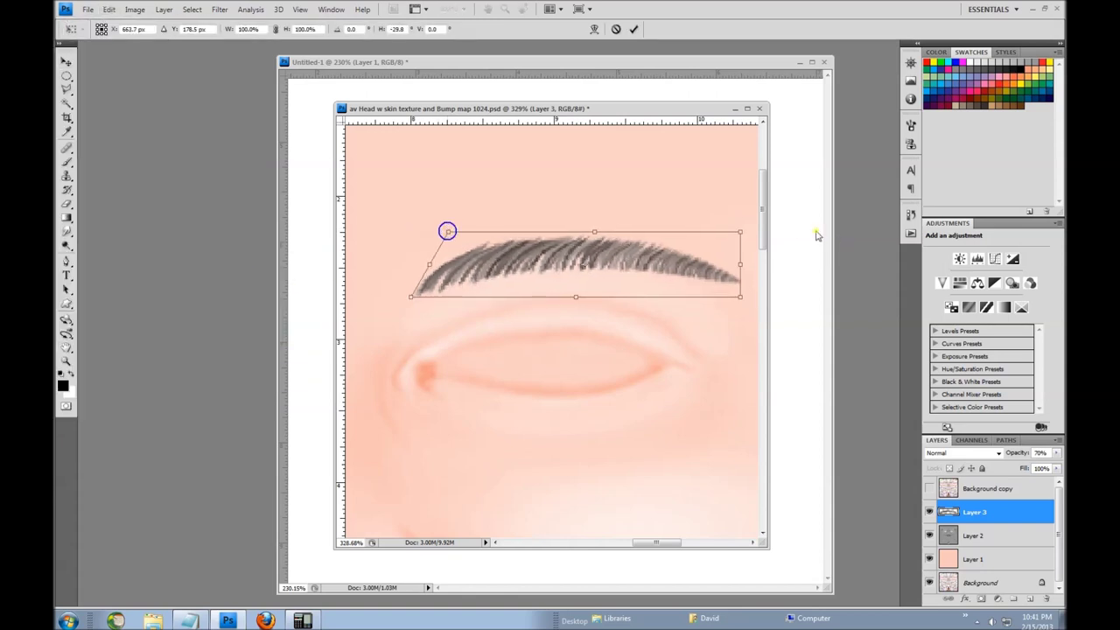
{"action": "left_click_drag", "start_coordinate": [741, 232], "coordinate": [740, 247]}
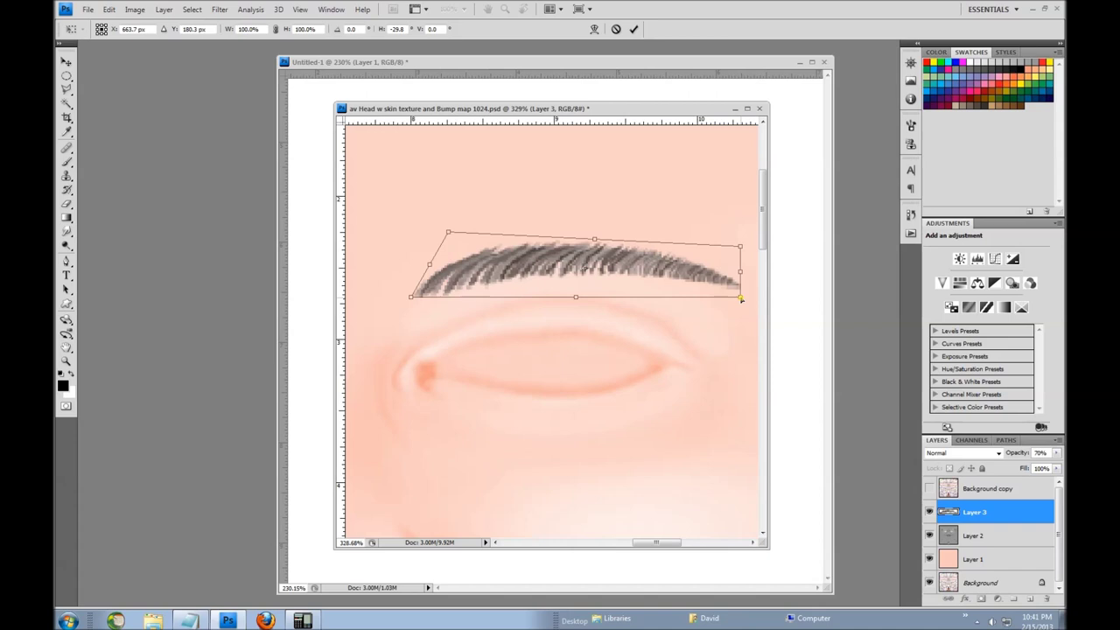
{"action": "mouse_move", "coordinate": [740, 299]}
{"action": "left_mouse_down"}
{"action": "mouse_move", "coordinate": [709, 298]}
{"action": "mouse_move", "coordinate": [742, 301]}
{"action": "mouse_move", "coordinate": [727, 287]}
{"action": "mouse_move", "coordinate": [744, 303]}
{"action": "mouse_move", "coordinate": [741, 296]}
{"action": "left_mouse_up"}
{"action": "key", "text": "Return"}
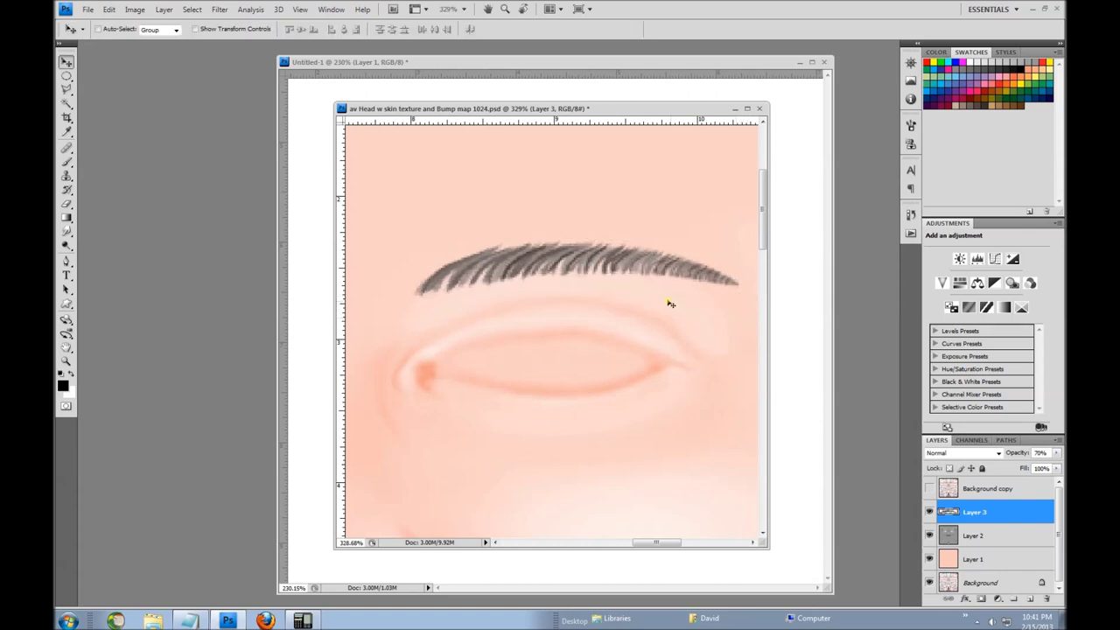
Duplicate the eyebrow layer and flip the copy horizontally for the opposite brow.
{"action": "scroll", "coordinate": [643, 298], "scroll_direction": "down", "scroll_amount": 2}
{"action": "scroll", "coordinate": [643, 299], "scroll_direction": "down", "scroll_amount": 2}
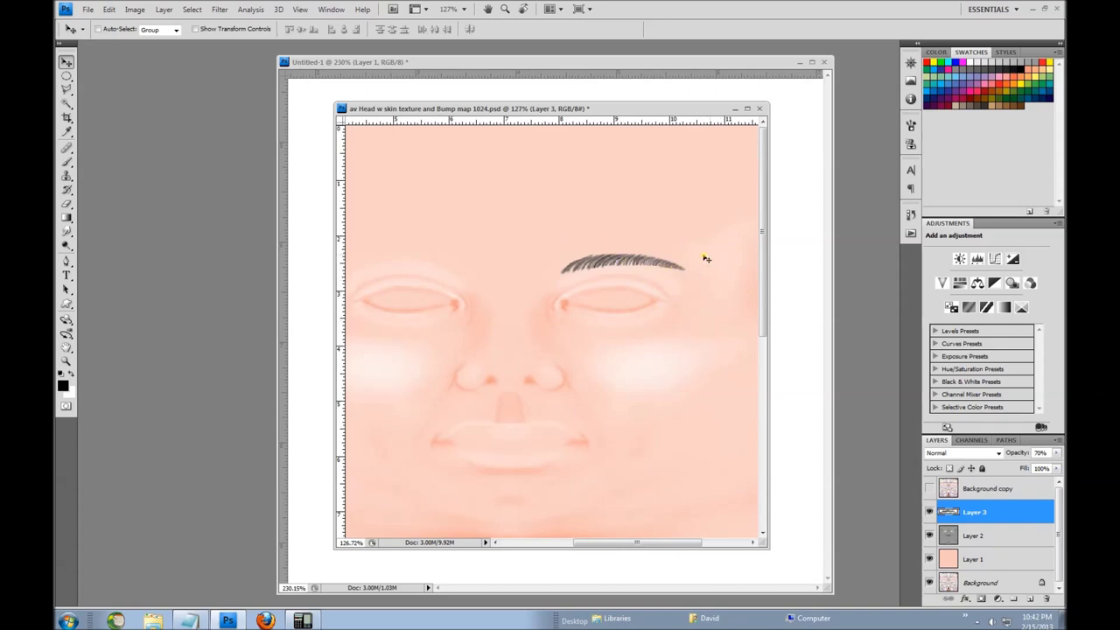
{"action": "scroll", "coordinate": [686, 180], "scroll_direction": "down", "scroll_amount": 3}
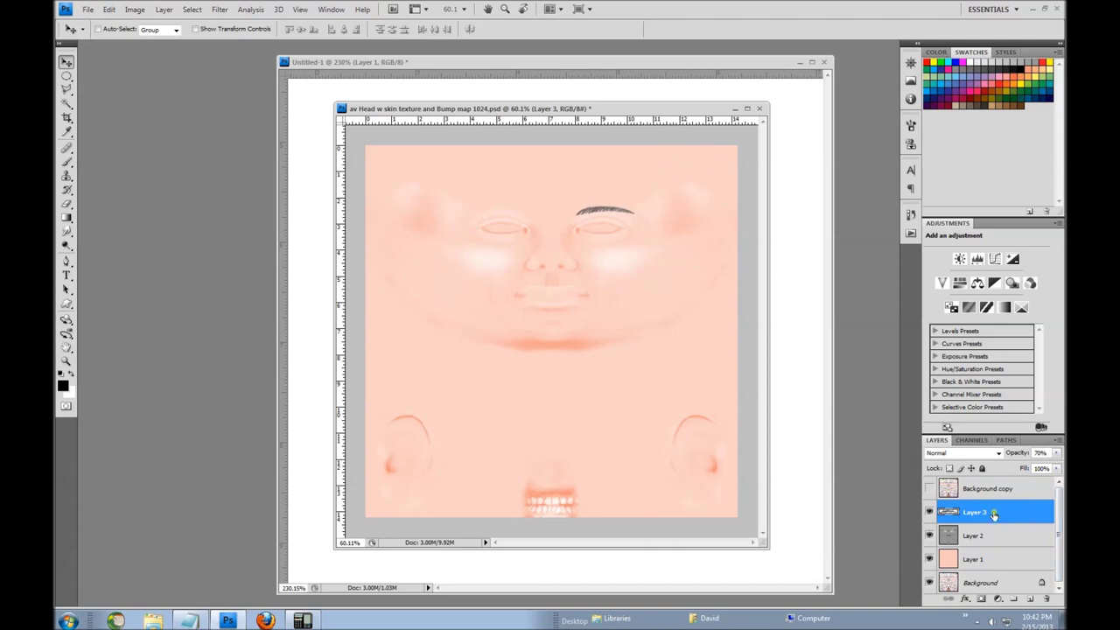
{"action": "key", "text": "ctrl+j"}
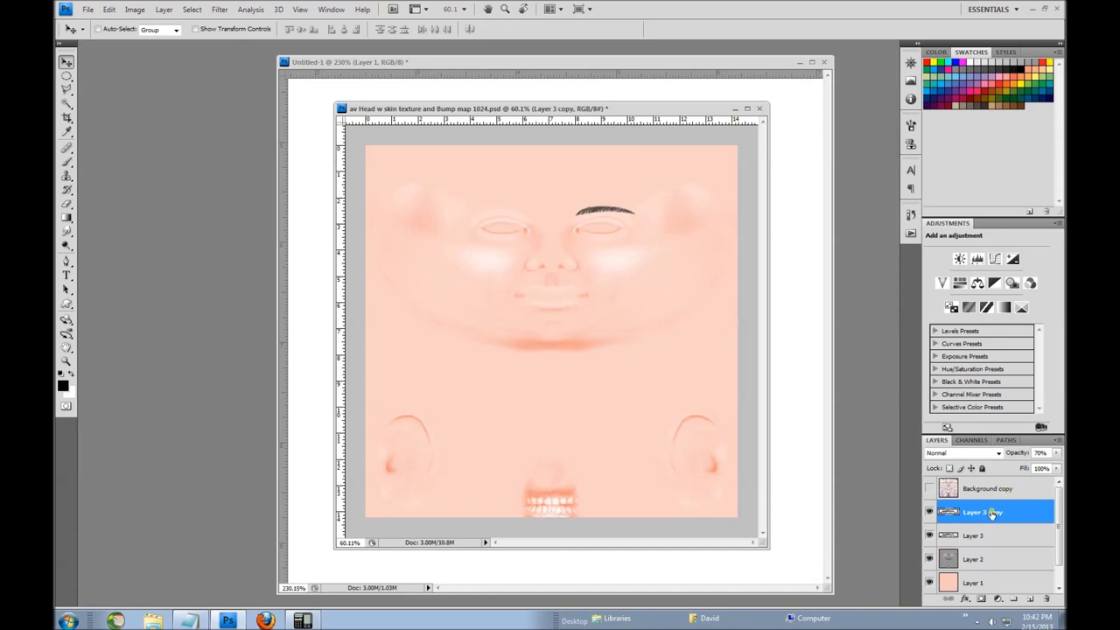
{"action": "left_click", "coordinate": [113, 14]}
{"action": "mouse_move", "coordinate": [153, 235]}
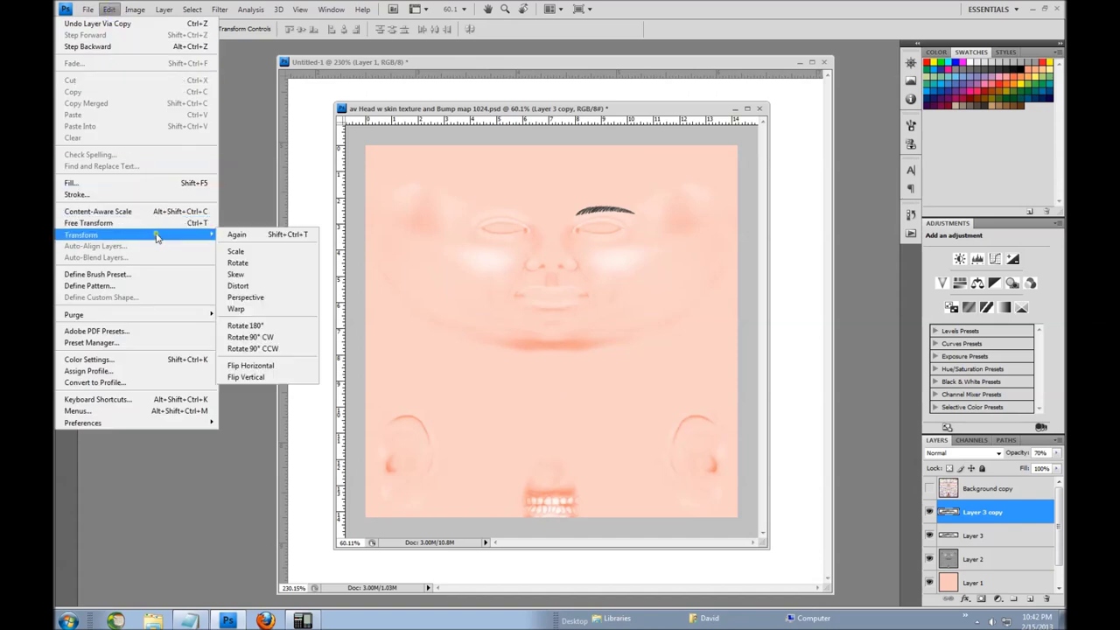
{"action": "left_click", "coordinate": [273, 371]}
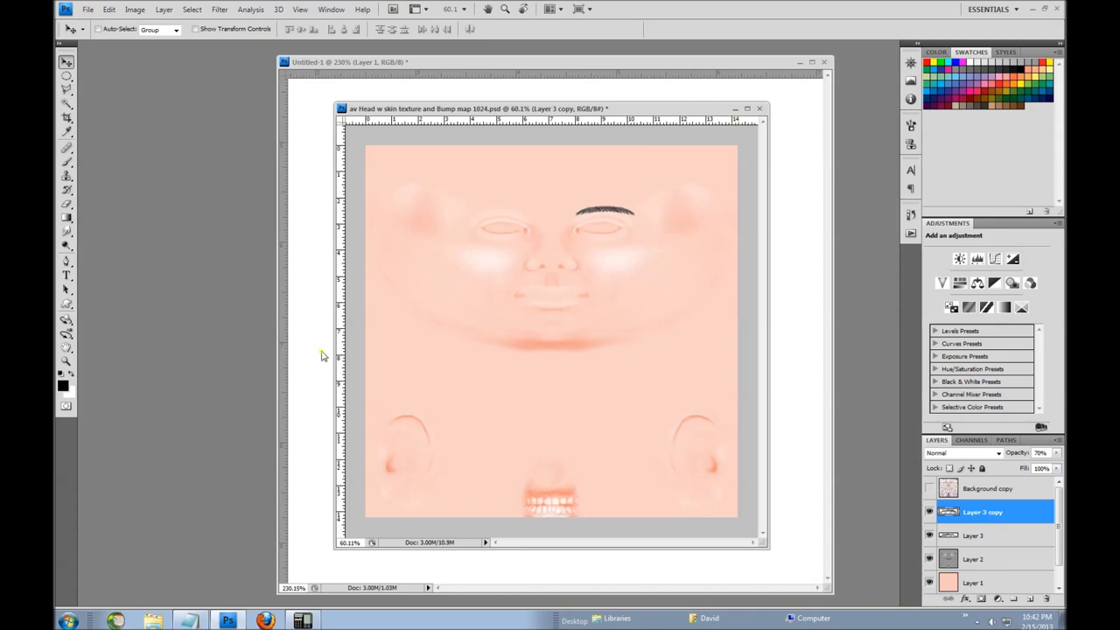
Show the Background copy face template and move the flipped eyebrow copy horizontally across the face onto the opposite brow line.
{"action": "left_click_drag", "start_coordinate": [598, 205], "coordinate": [626, 206]}
{"action": "scroll", "coordinate": [625, 207], "scroll_direction": "down", "scroll_amount": 3}
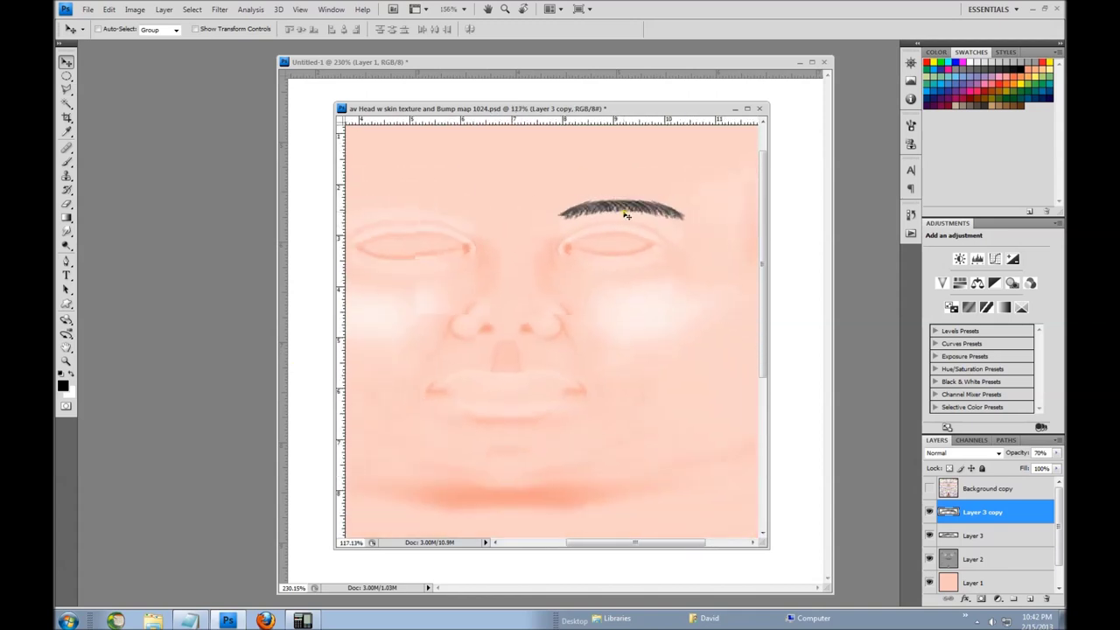
{"action": "scroll", "coordinate": [649, 218], "scroll_direction": "down", "scroll_amount": 1}
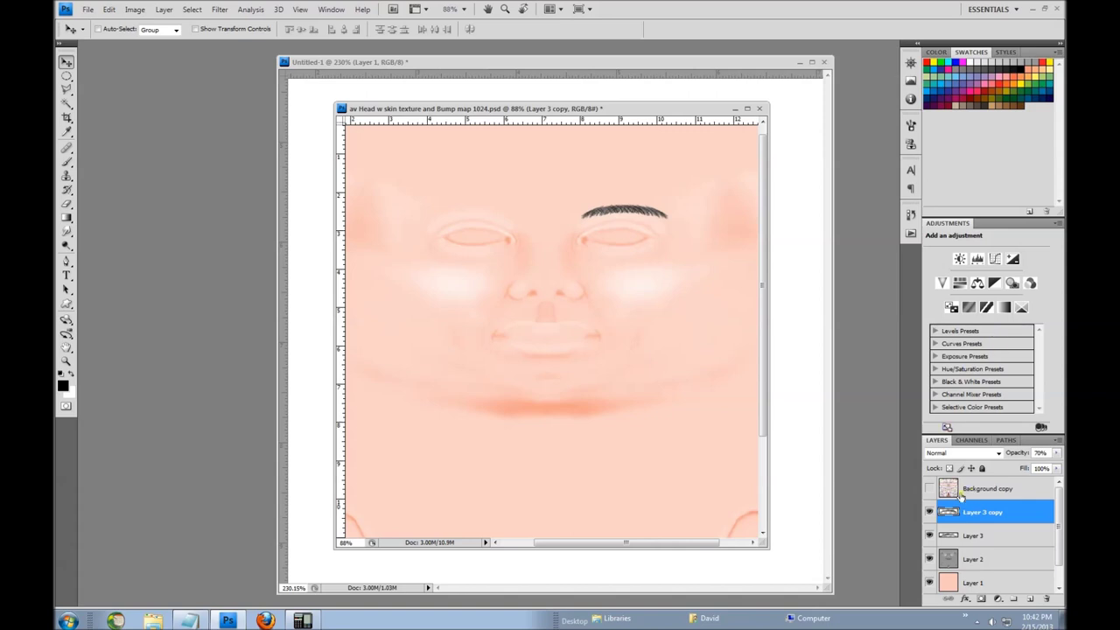
{"action": "left_click", "coordinate": [930, 489]}
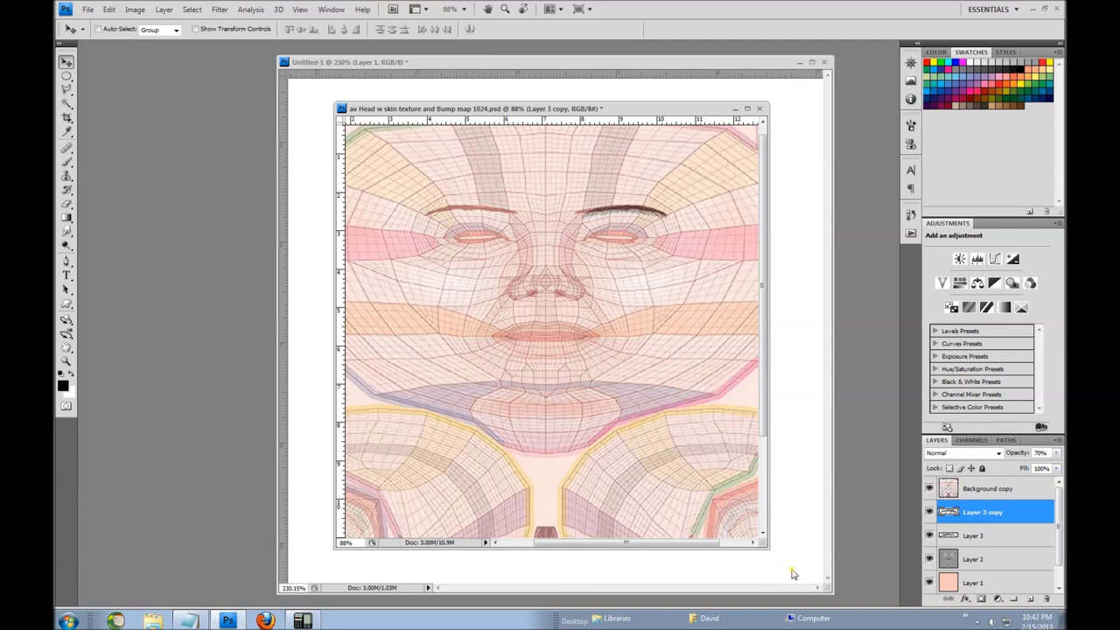
{"action": "key", "text": "Left"}
{"action": "key", "text": "Left"}
{"action": "key", "text": "Left"}
{"action": "key", "text": "Left"}
{"action": "key", "text": "Left"}
{"action": "key", "text": "Left"}
{"action": "key", "text": "Left"}
{"action": "key", "text": "Left"}
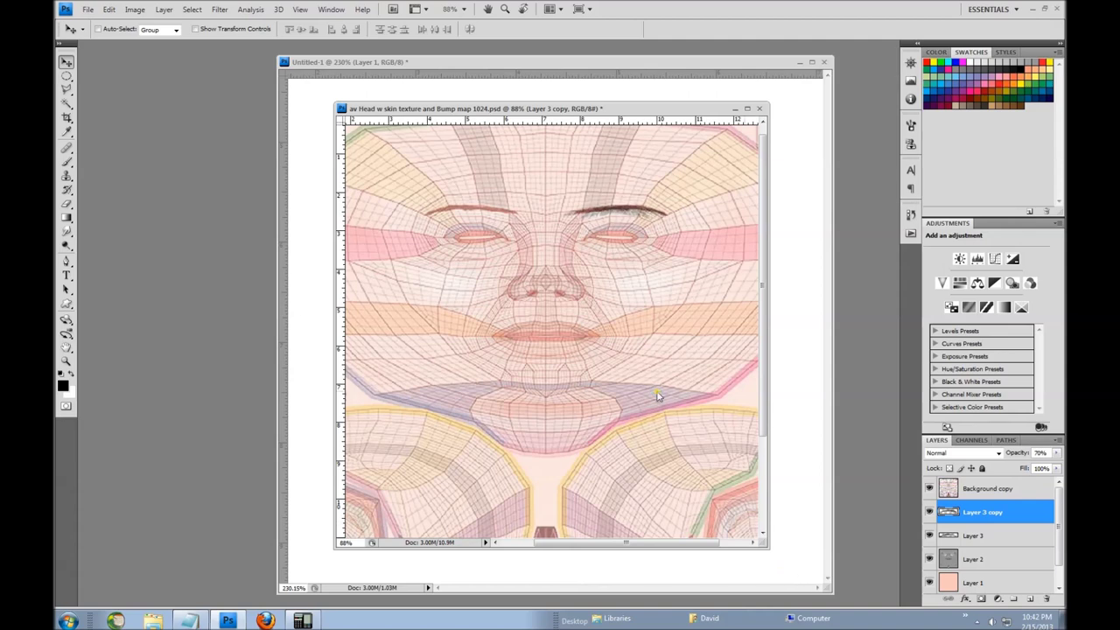
{"action": "key", "text": "Left"}
{"action": "key", "text": "Left"}
{"action": "key", "text": "Left"}
{"action": "key", "text": "Left"}
{"action": "key", "text": "Left"}
{"action": "key", "text": "Left"}
{"action": "key", "text": "Left"}
{"action": "key", "text": "Left"}
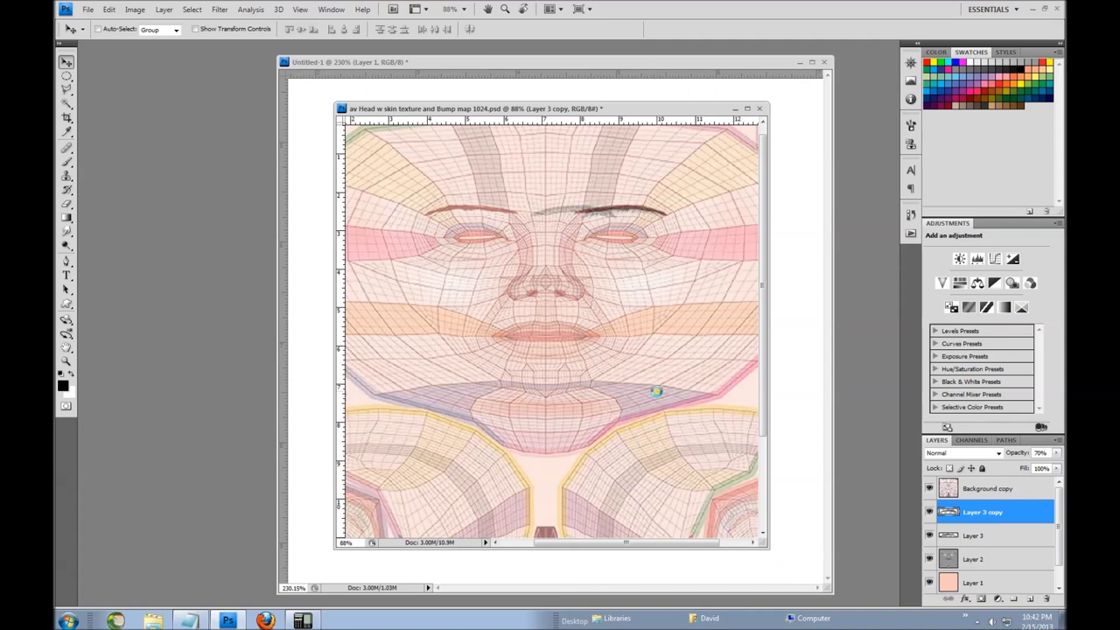
{"action": "key", "text": "Left"}
{"action": "key", "text": "Left"}
{"action": "key", "text": "Left"}
{"action": "key", "text": "Left"}
{"action": "key", "text": "Left"}
{"action": "key", "text": "Left"}
{"action": "key", "text": "Left"}
{"action": "key", "text": "Left"}
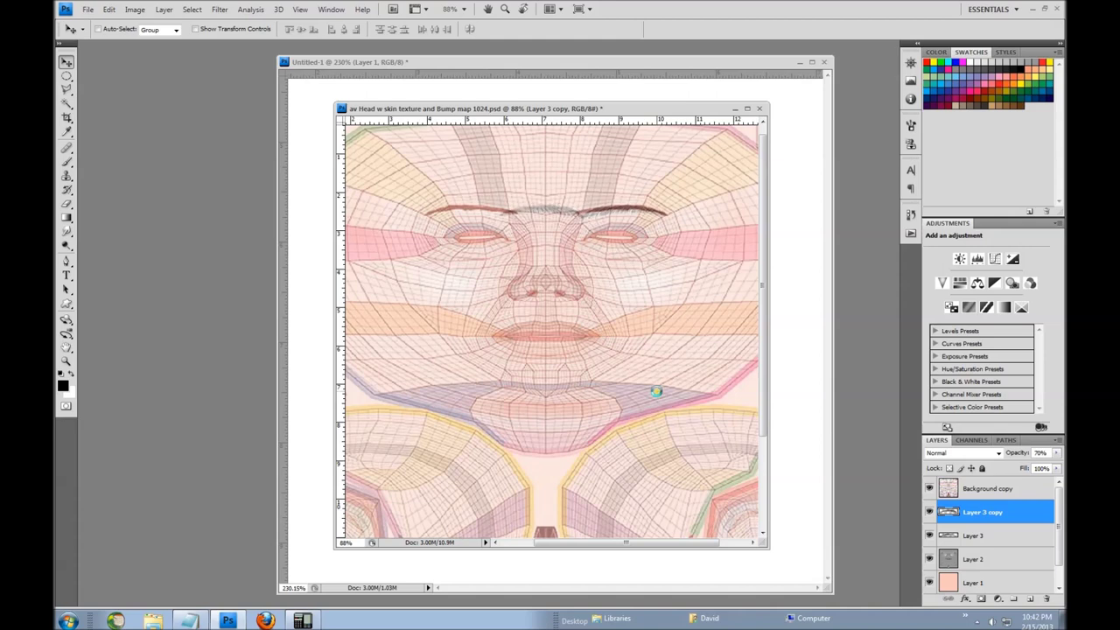
{"action": "key", "text": "Left"}
{"action": "key", "text": "Left"}
{"action": "key", "text": "Left"}
{"action": "key", "text": "Left"}
{"action": "key", "text": "Left"}
{"action": "key", "text": "Left"}
{"action": "key", "text": "Left"}
{"action": "key", "text": "Left"}
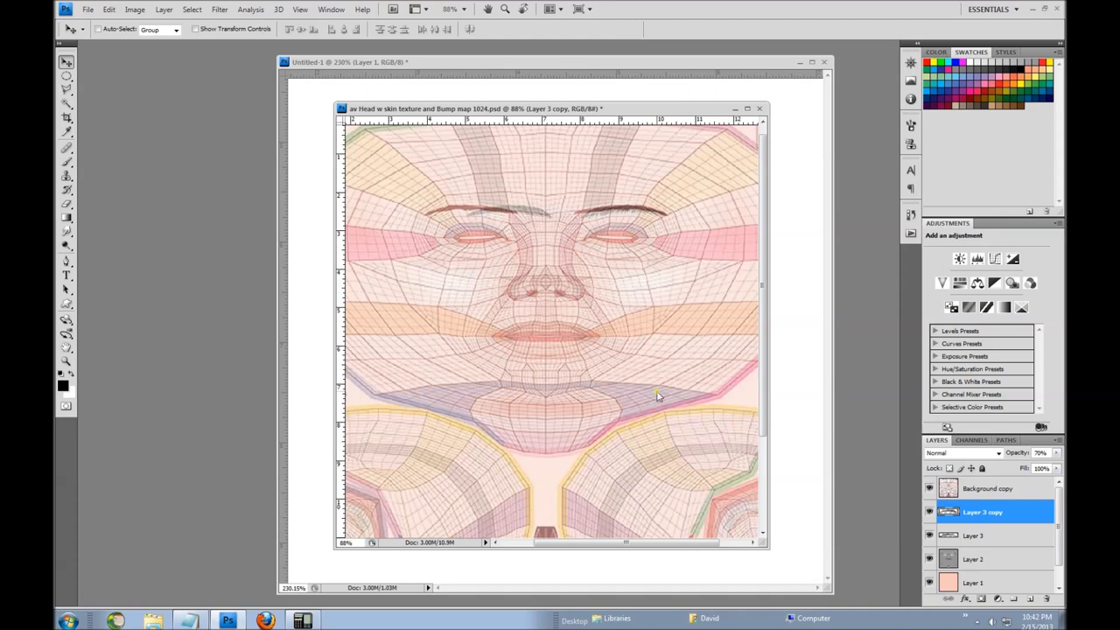
{"action": "key", "text": "Left"}
{"action": "key", "text": "Left"}
{"action": "key", "text": "Left"}
{"action": "key", "text": "Left"}
{"action": "key", "text": "Left"}
{"action": "key", "text": "Left"}
{"action": "key", "text": "Left"}
{"action": "key", "text": "Left"}
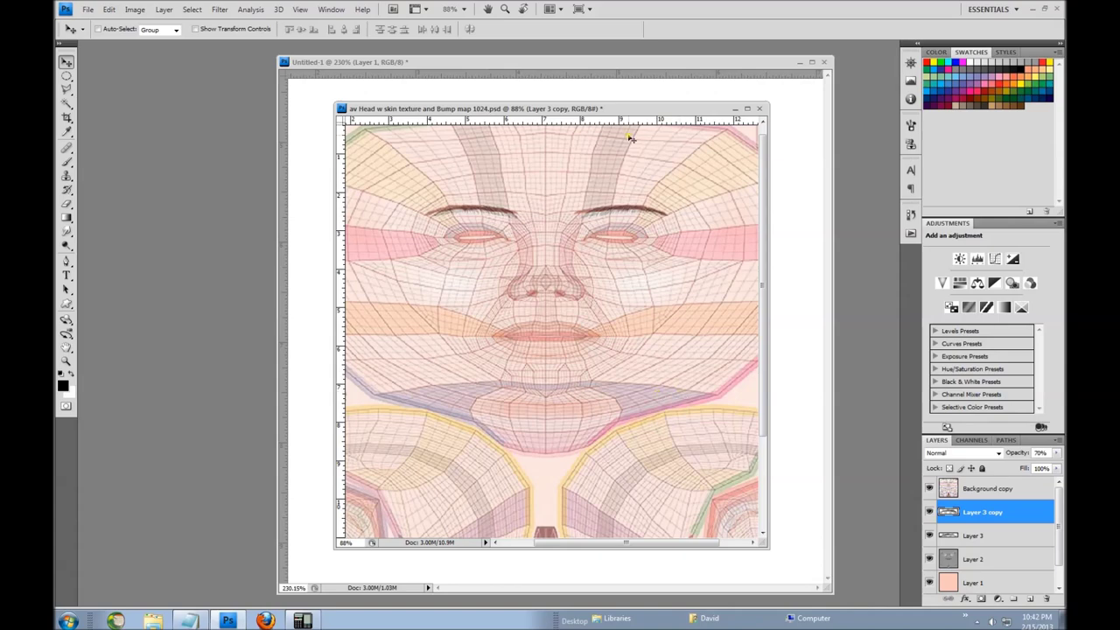
Lower the Background copy template layer's opacity to 39%.
{"action": "scroll", "coordinate": [549, 219], "scroll_direction": "up", "scroll_amount": 5}
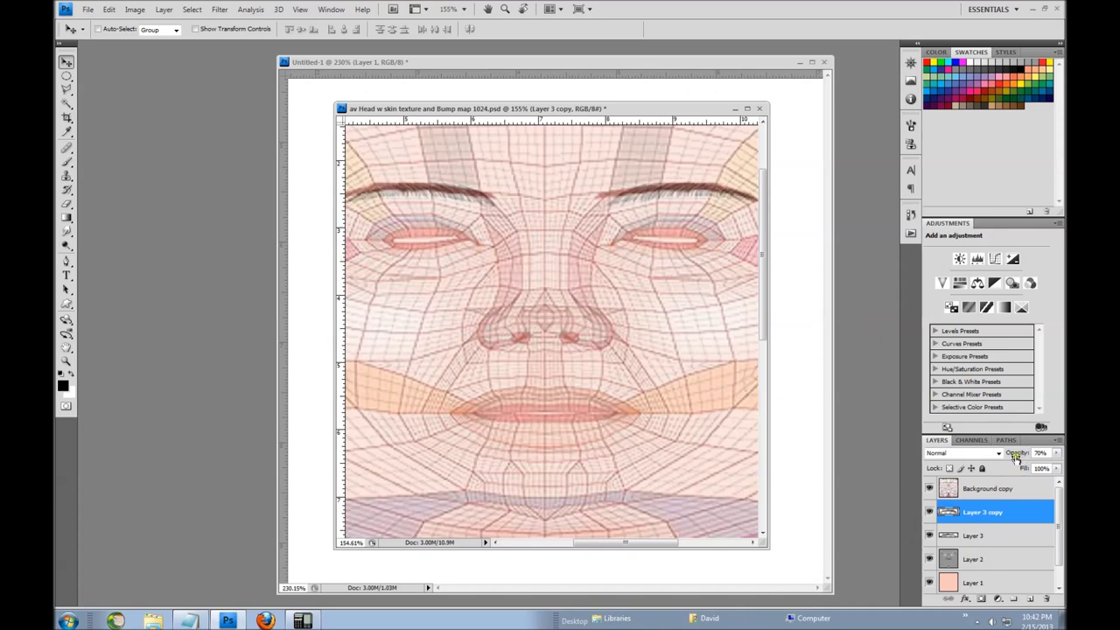
{"action": "left_click", "coordinate": [997, 490]}
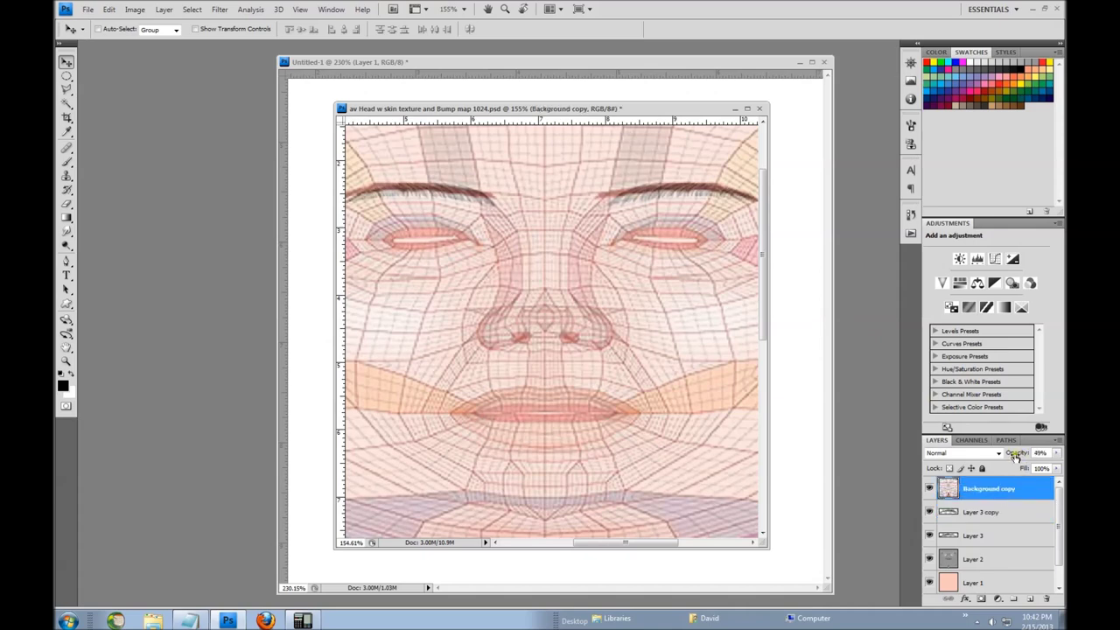
{"action": "left_click_drag", "start_coordinate": [1039, 459], "coordinate": [1016, 461]}
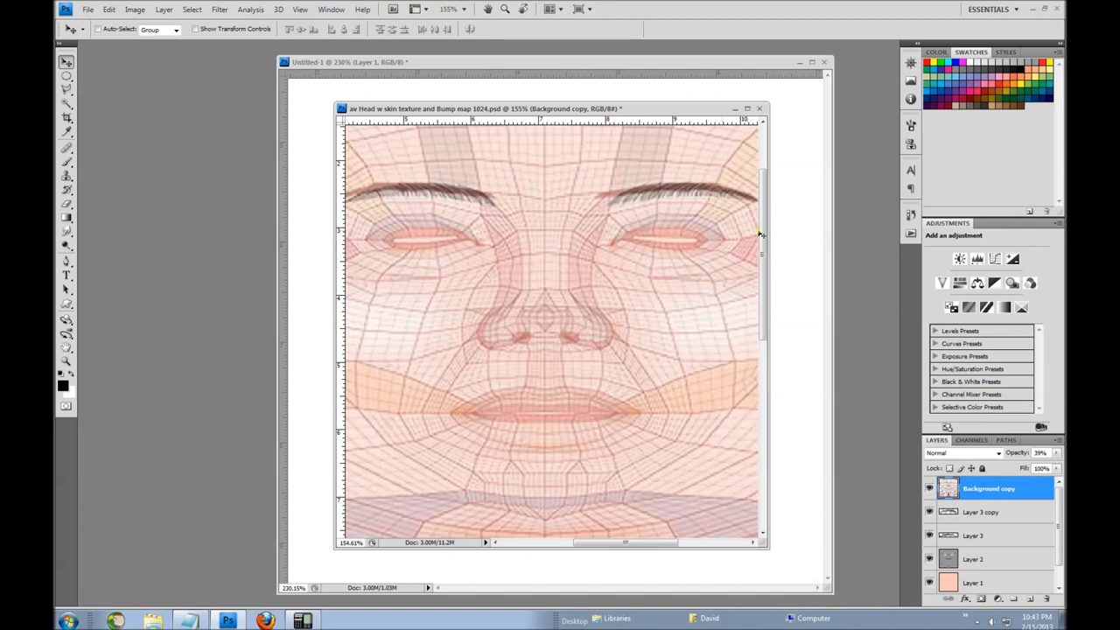
Shift the flipped eyebrow copy slightly outward toward the temple and hide the Background copy template layer.
{"action": "left_click", "coordinate": [999, 515]}
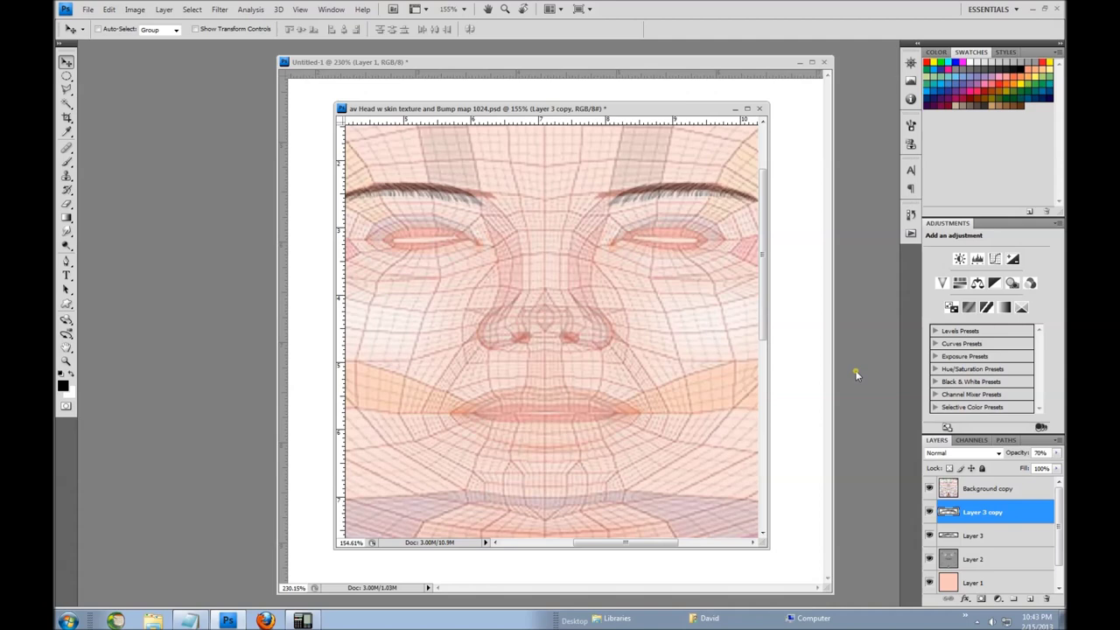
{"action": "scroll", "coordinate": [648, 300], "scroll_direction": "down", "scroll_amount": 2}
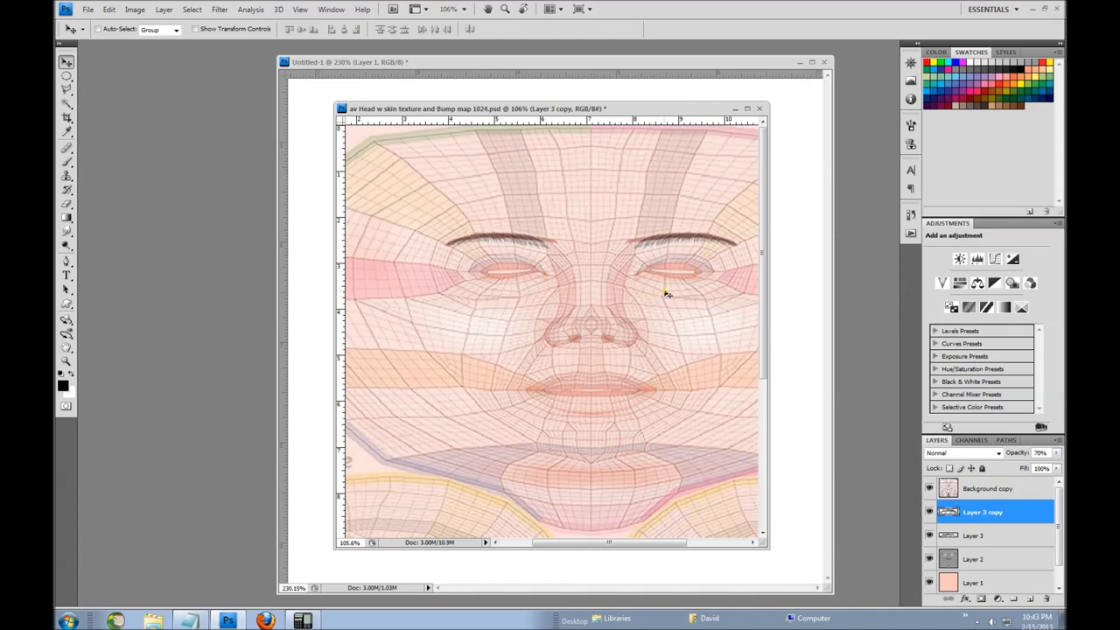
{"action": "left_click", "coordinate": [930, 488]}
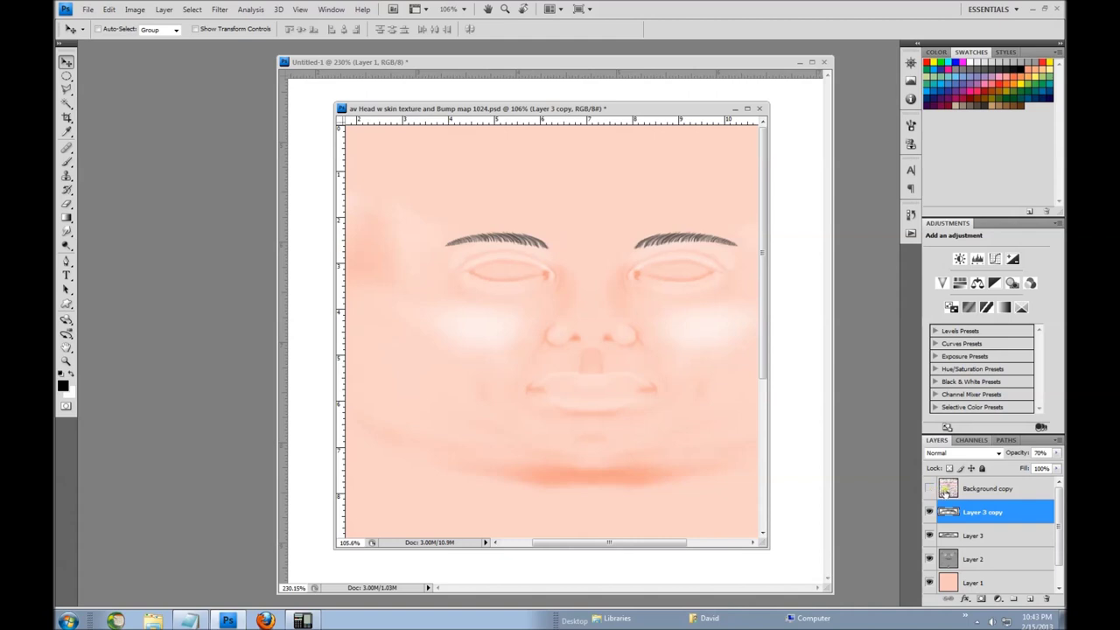
Select both eyebrow layers, Layer 3 and Layer 3 copy, and look at the options for merging them.
{"action": "left_click", "coordinate": [989, 536], "text": "shift"}
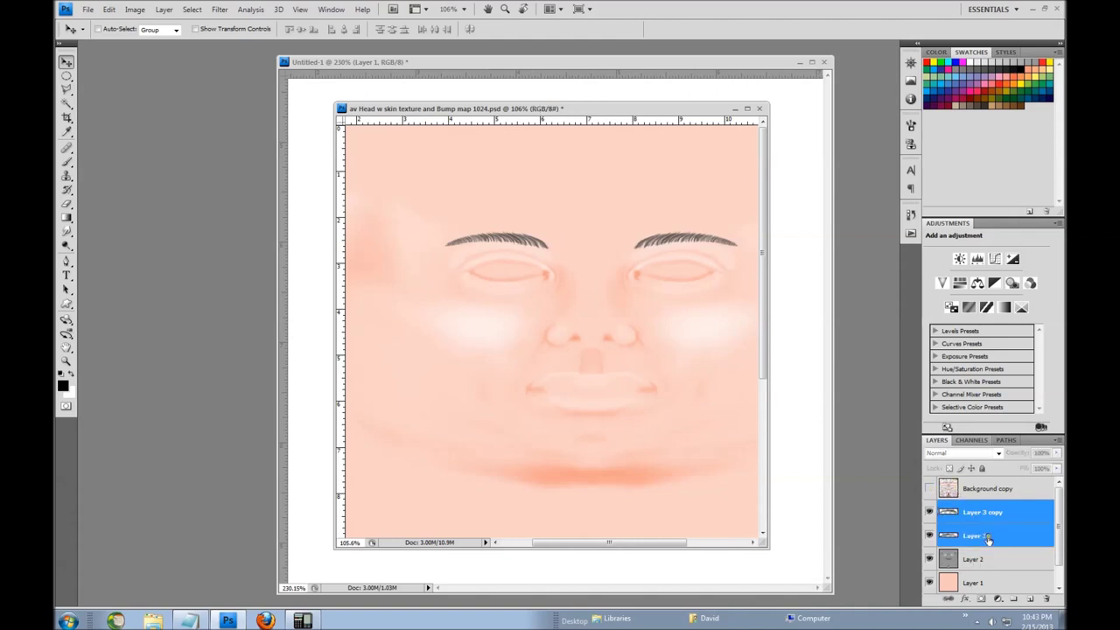
{"action": "right_click", "coordinate": [991, 535]}
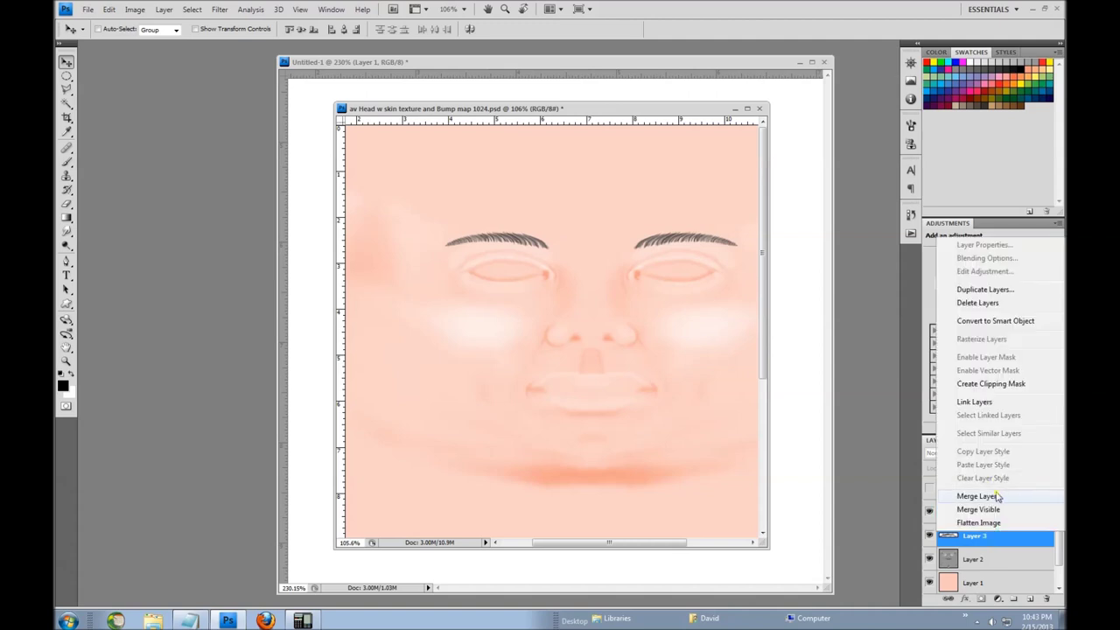
{"action": "left_click", "coordinate": [906, 503]}
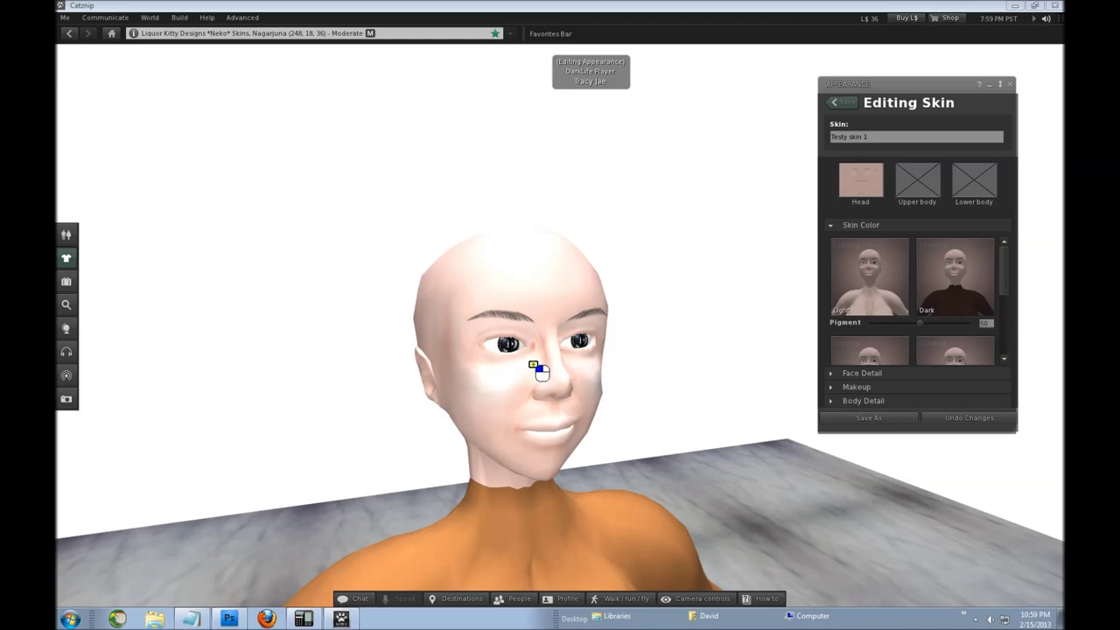
In Catznip, examine the eyebrows on the avatar's head from the front and both sides.
{"action": "left_click_drag", "start_coordinate": [534, 367], "coordinate": [499, 366]}
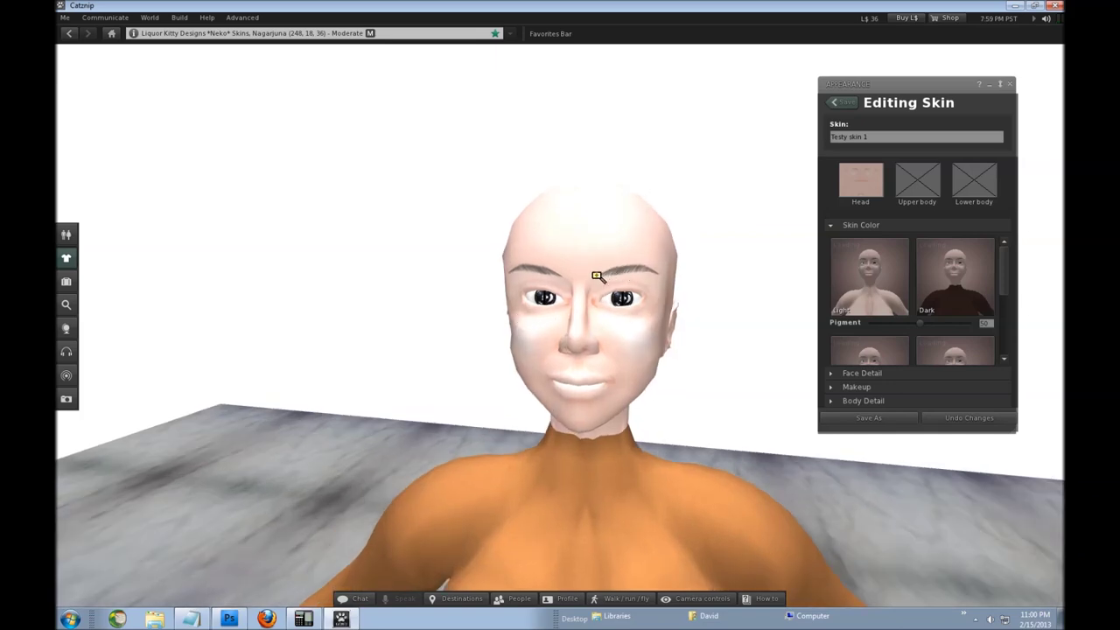
{"action": "left_click_drag", "start_coordinate": [583, 279], "coordinate": [670, 278]}
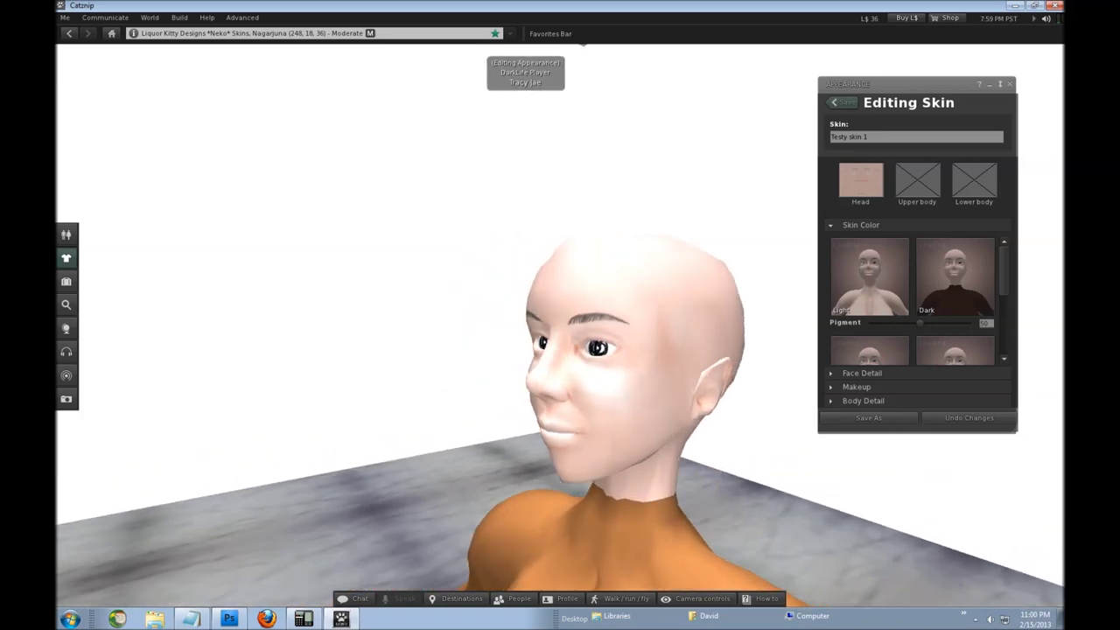
{"action": "left_click_drag", "start_coordinate": [621, 330], "coordinate": [555, 331]}
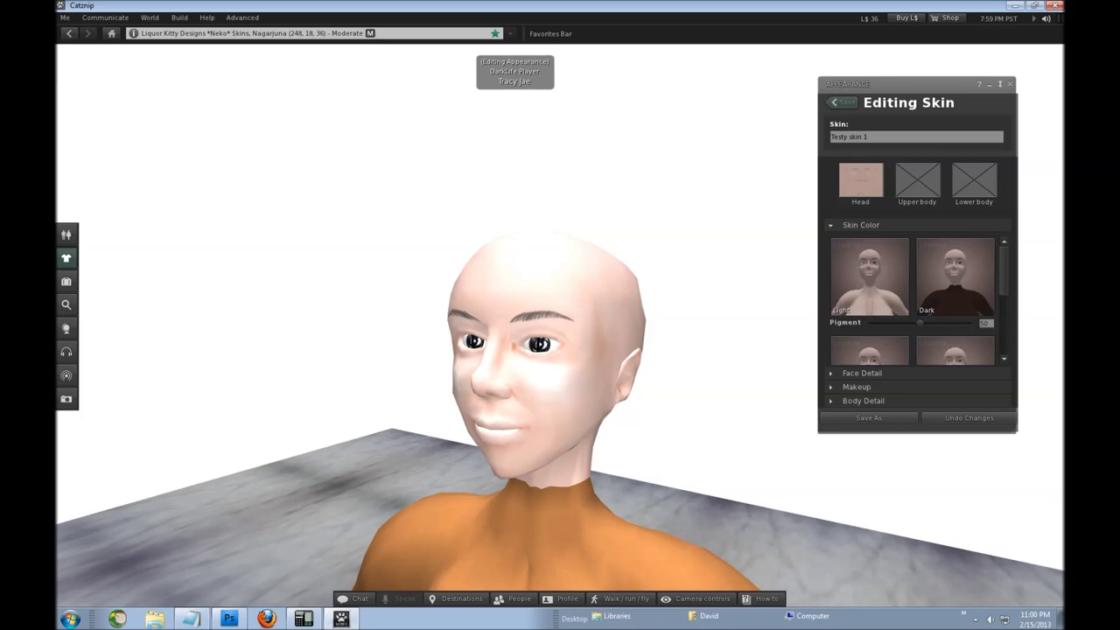
{"action": "left_click_drag", "start_coordinate": [556, 332], "coordinate": [562, 329]}
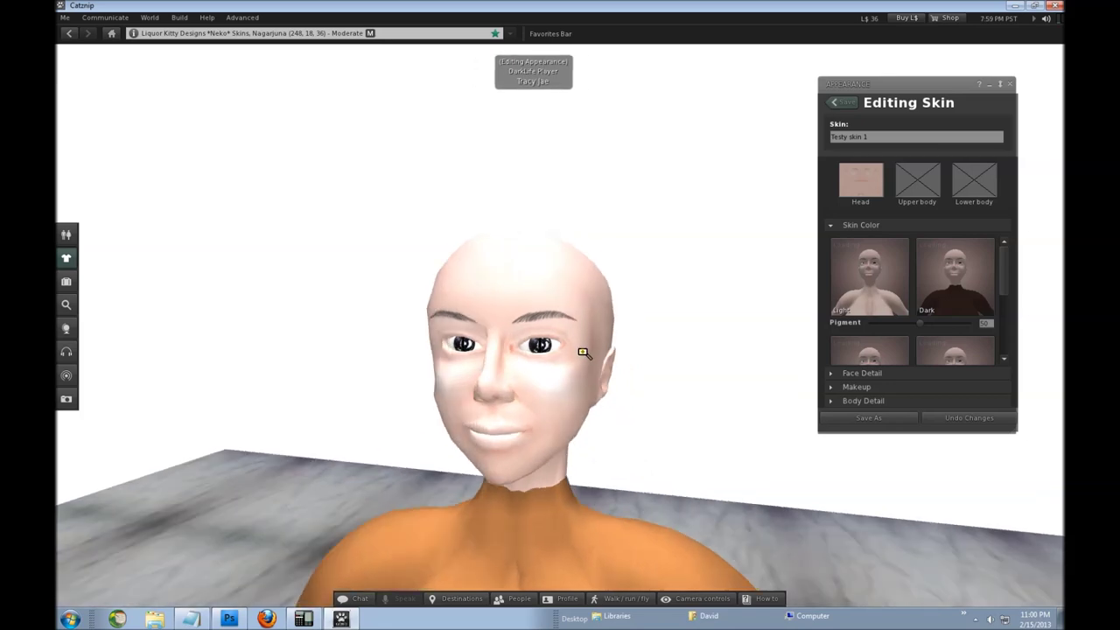